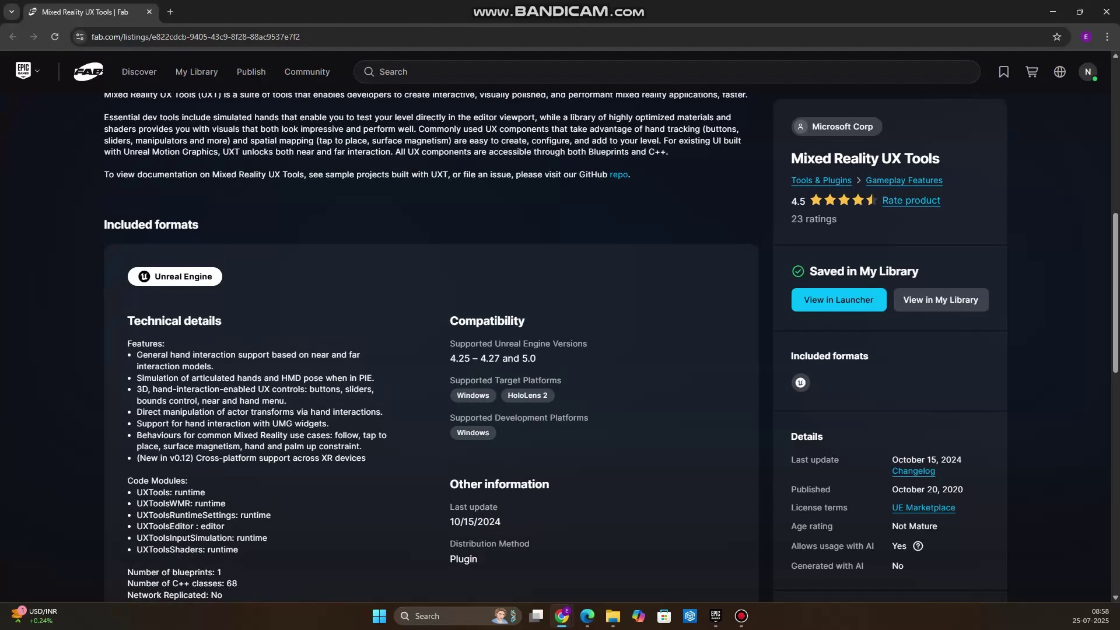
Step: Check the supported engine versions of Mixed Reality UX Tools, then add and install engine version 5.0.3 in the Epic Games Launcher
drag(537, 358, 449, 359)
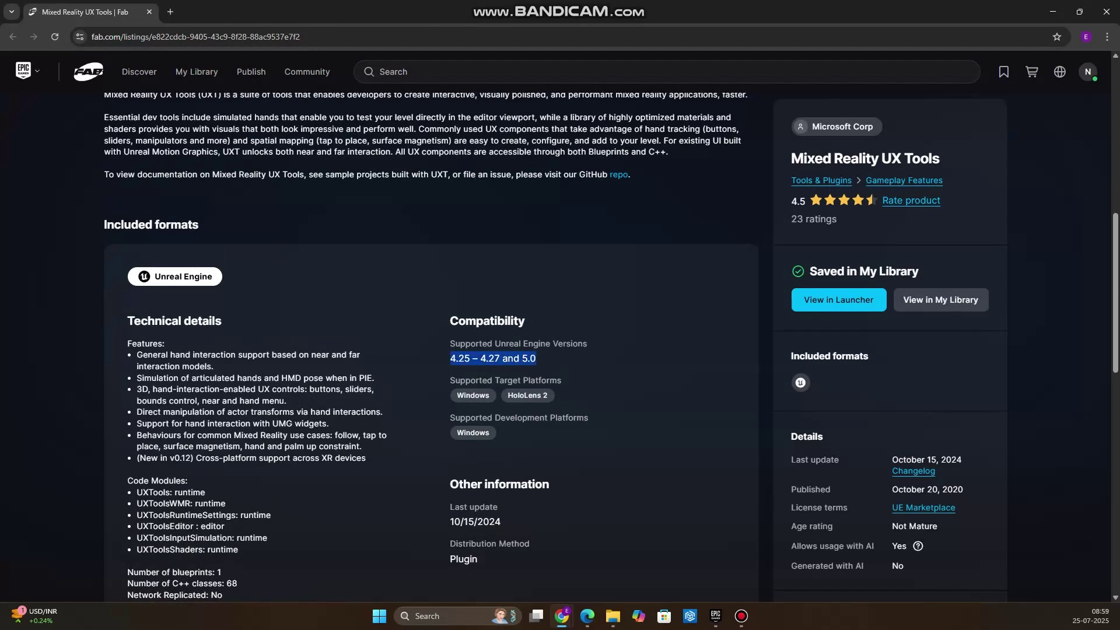
click(450, 358)
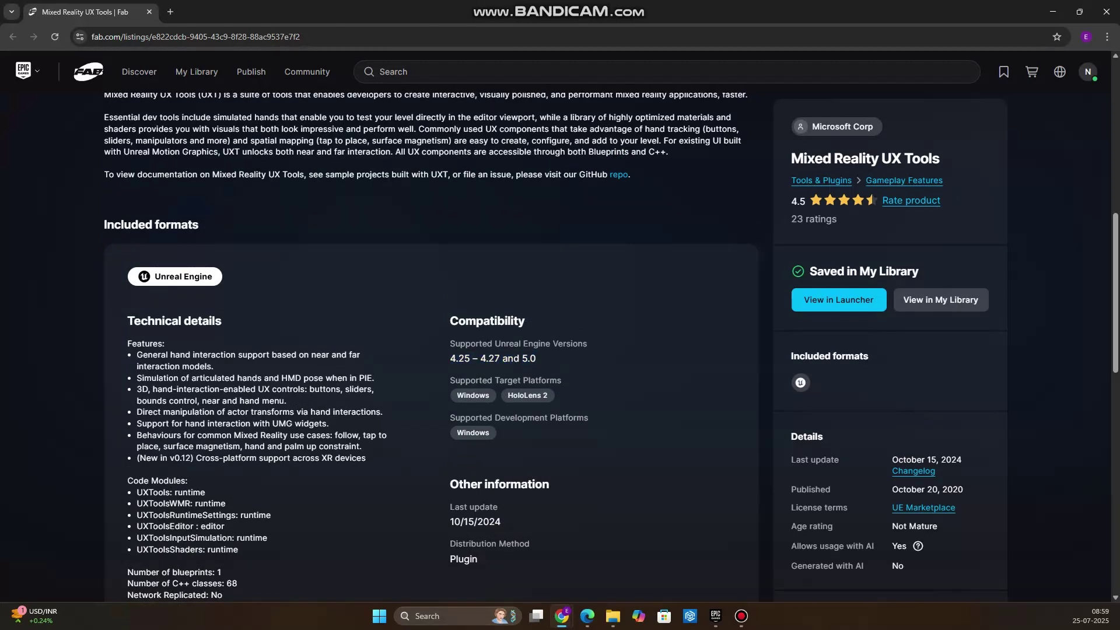
click(715, 616)
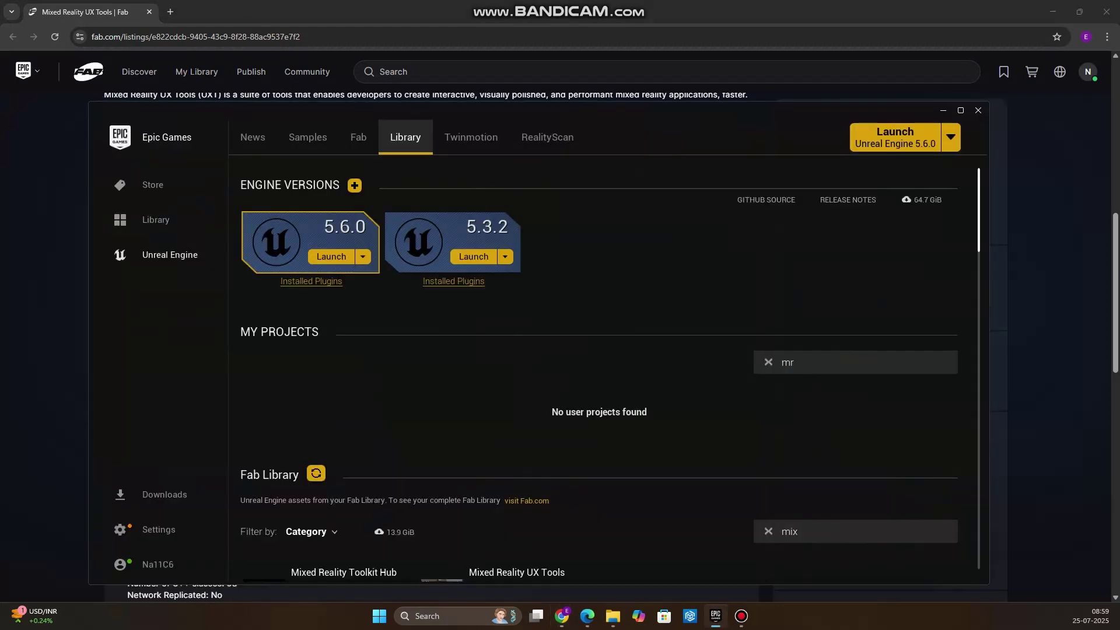
click(354, 185)
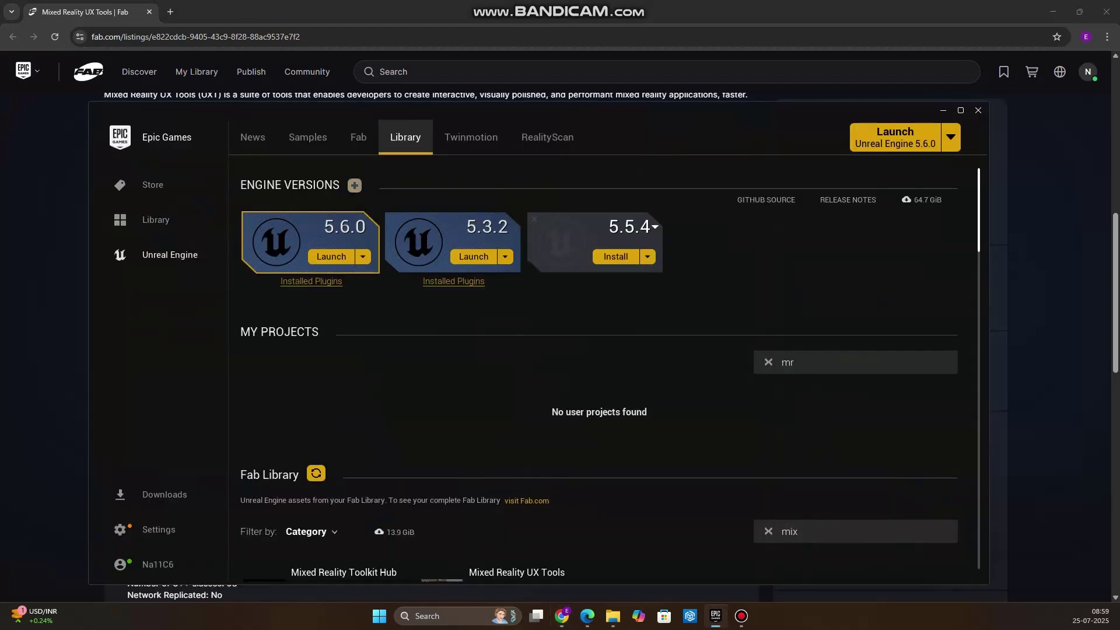
click(633, 227)
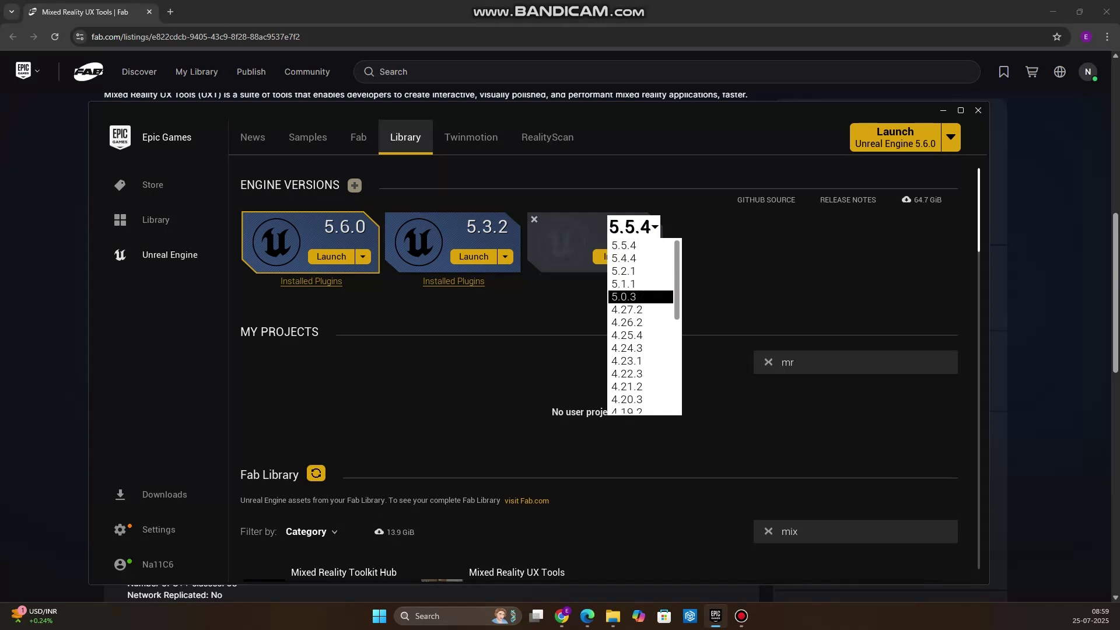
click(624, 296)
click(632, 227)
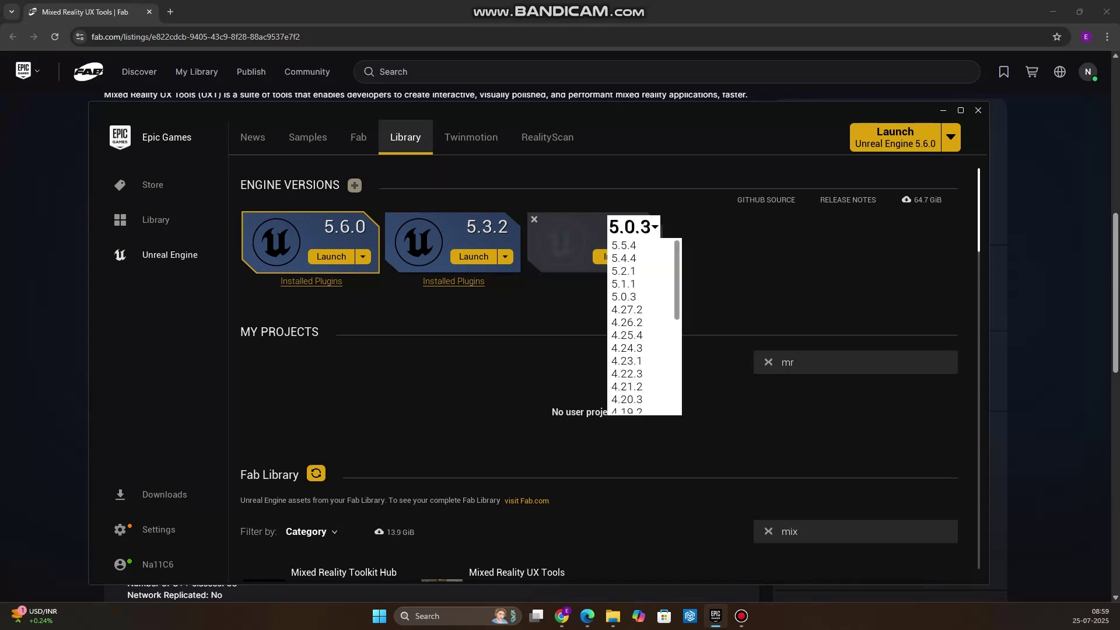
click(534, 219)
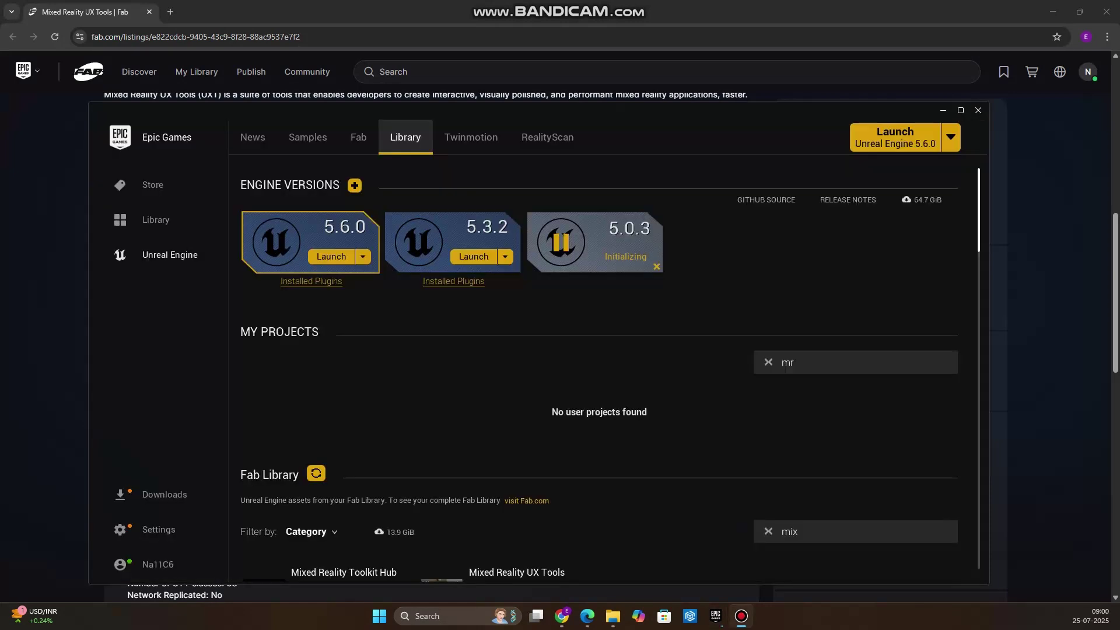
scroll(599, 350, down, 1)
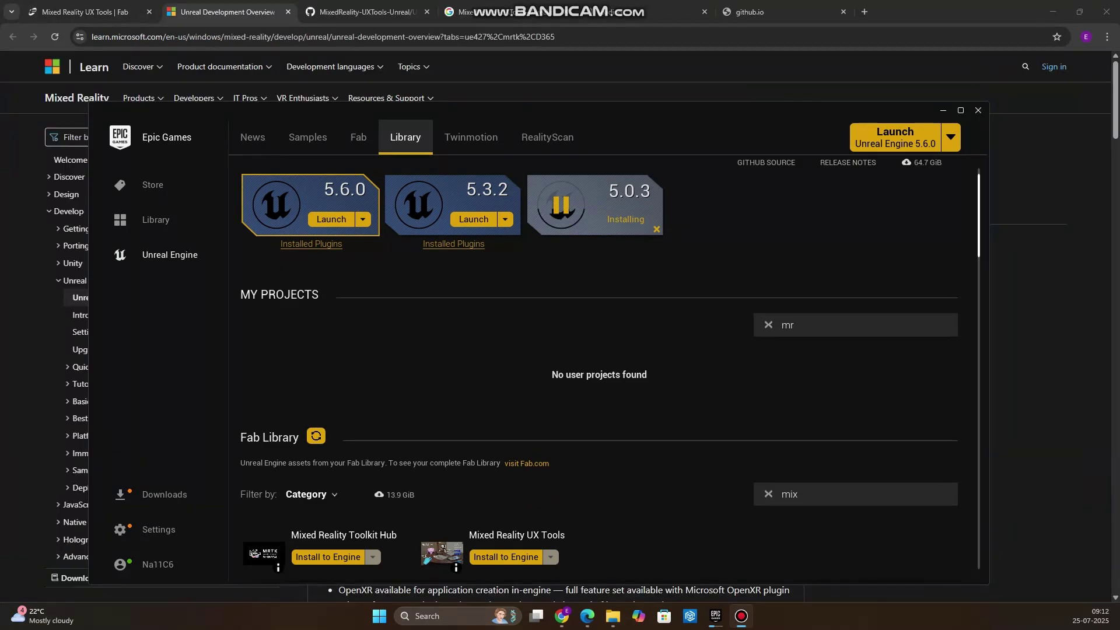
Step: Switch to Chrome and look through Microsoft Learn's Unreal development overview, from the Getting started checkpoints to the additional resources
key(alt+Tab)
scroll(555, 327, down, 15)
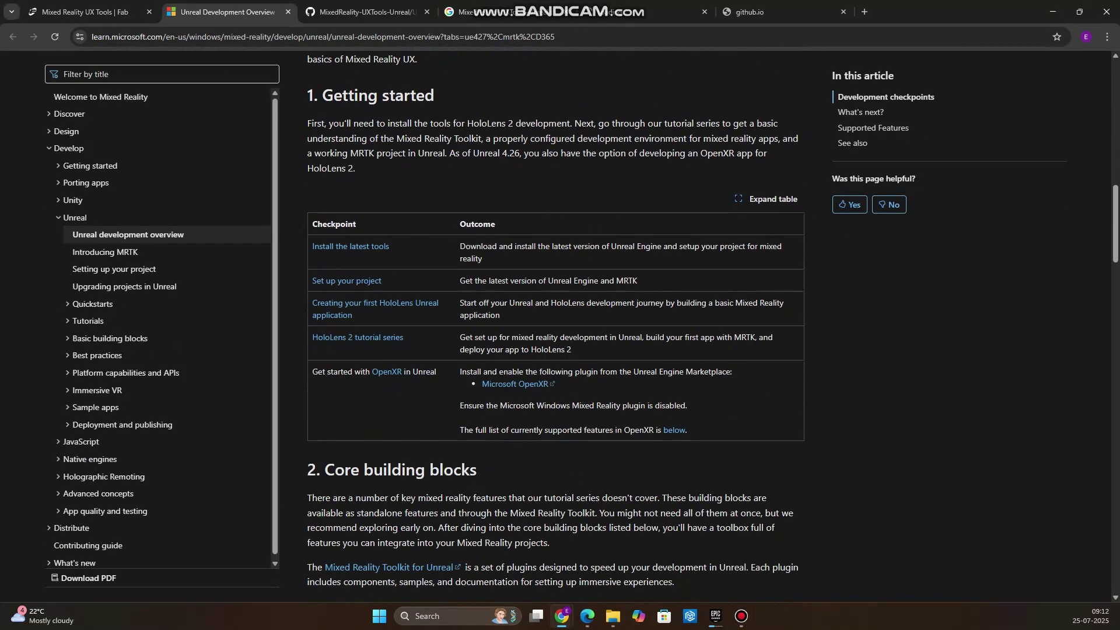
scroll(554, 326, down, 20)
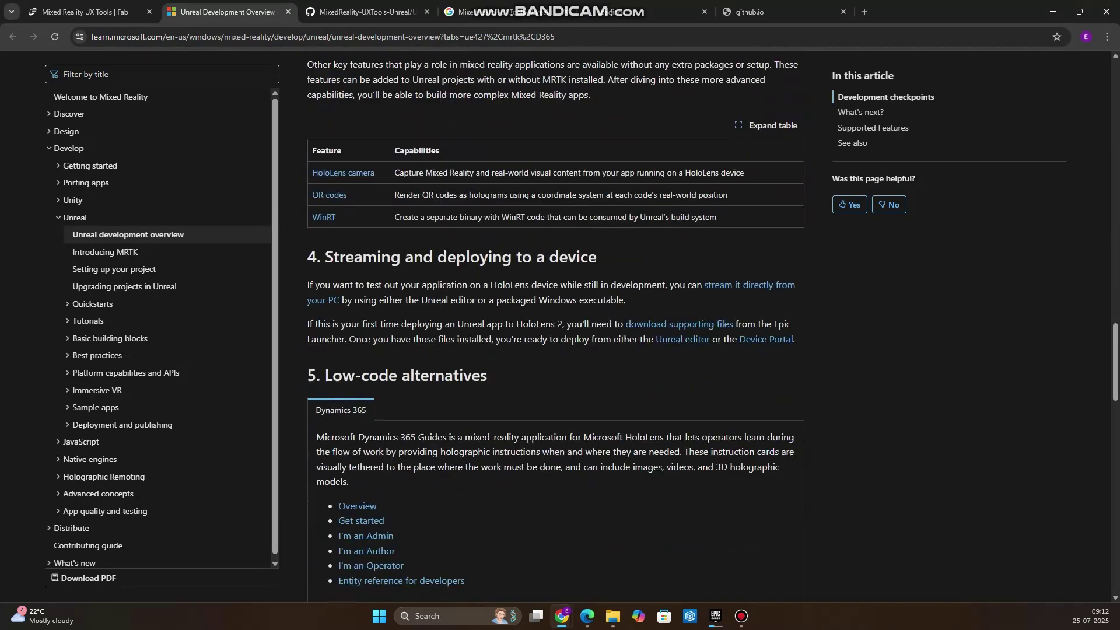
scroll(554, 327, down, 15)
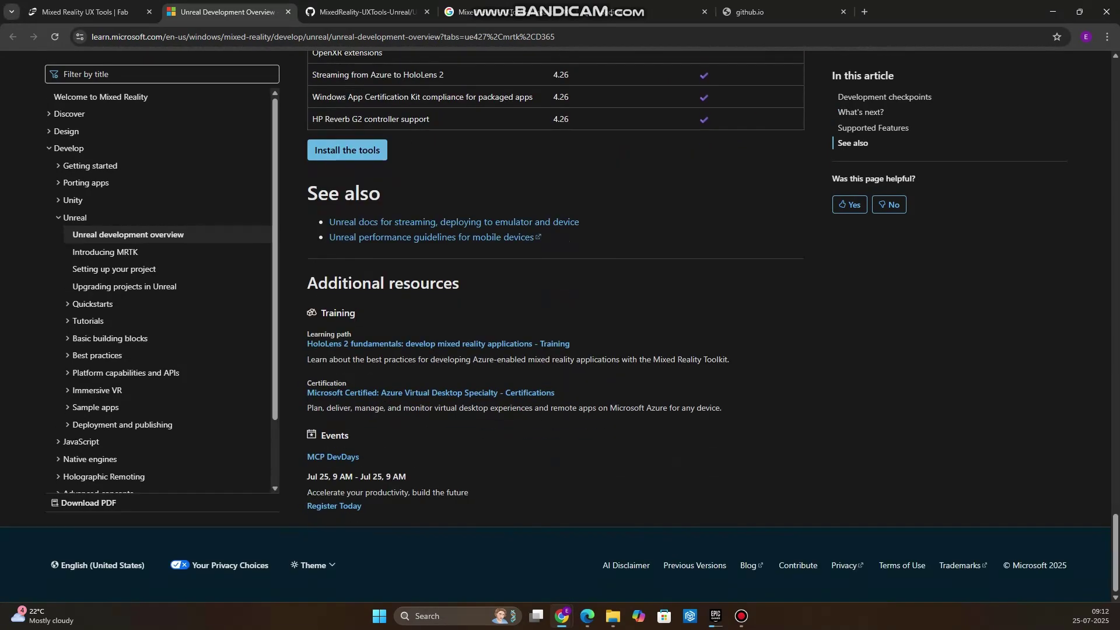
key(ctrl+l)
scroll(438, 151, up, 20)
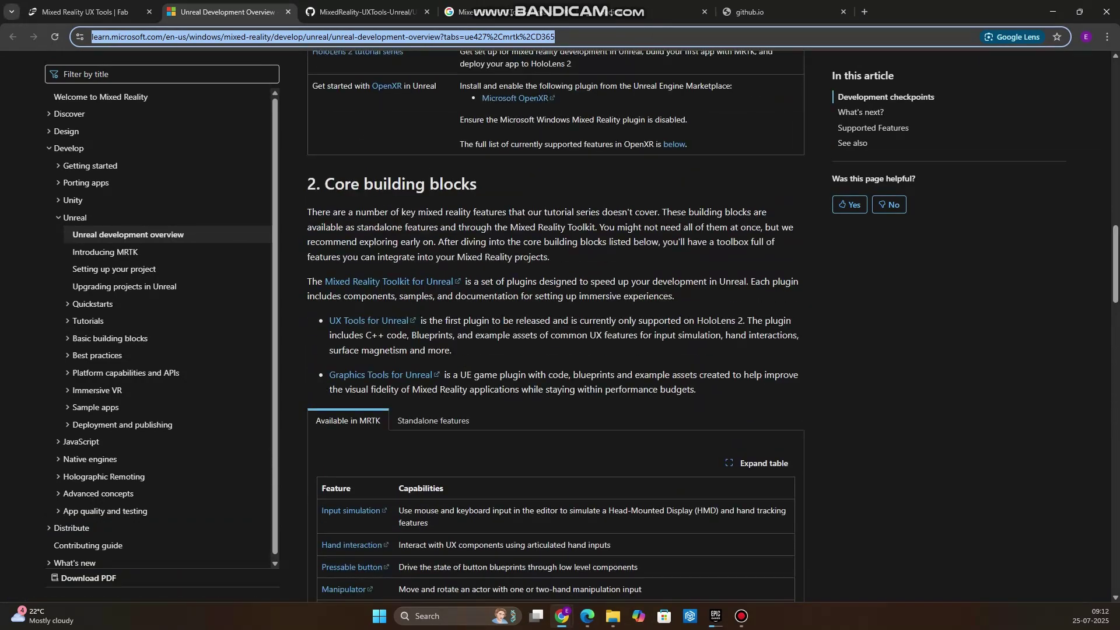
Step: Look through the documentation pages Introducing MRTK, Setting up your project, and Upgrading projects in Unreal
click(105, 251)
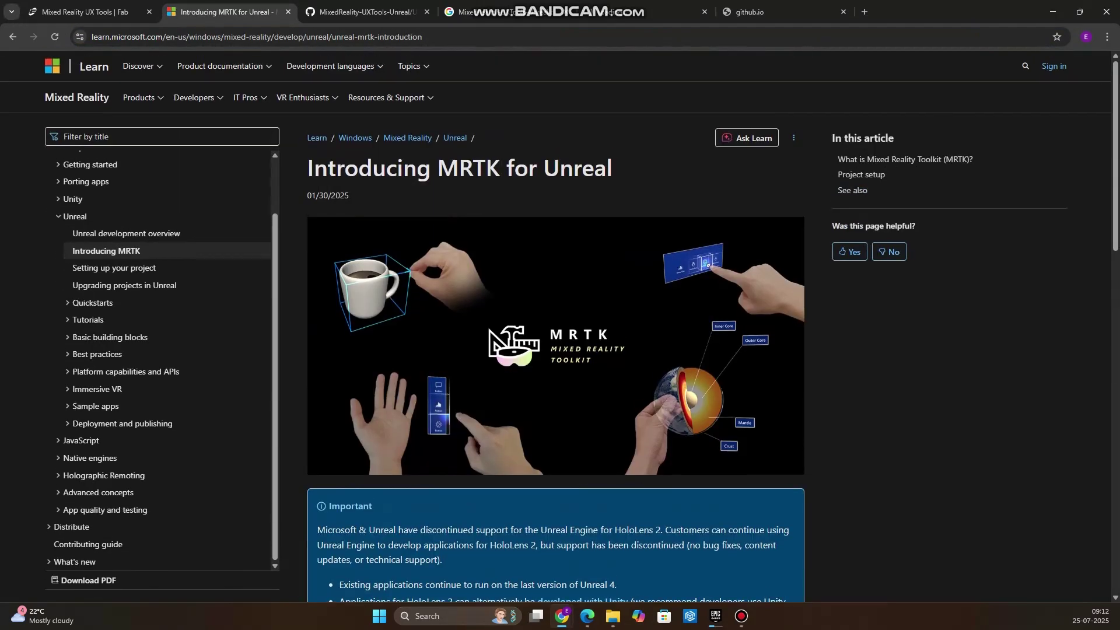
scroll(554, 327, down, 5)
scroll(554, 327, down, 10)
click(114, 203)
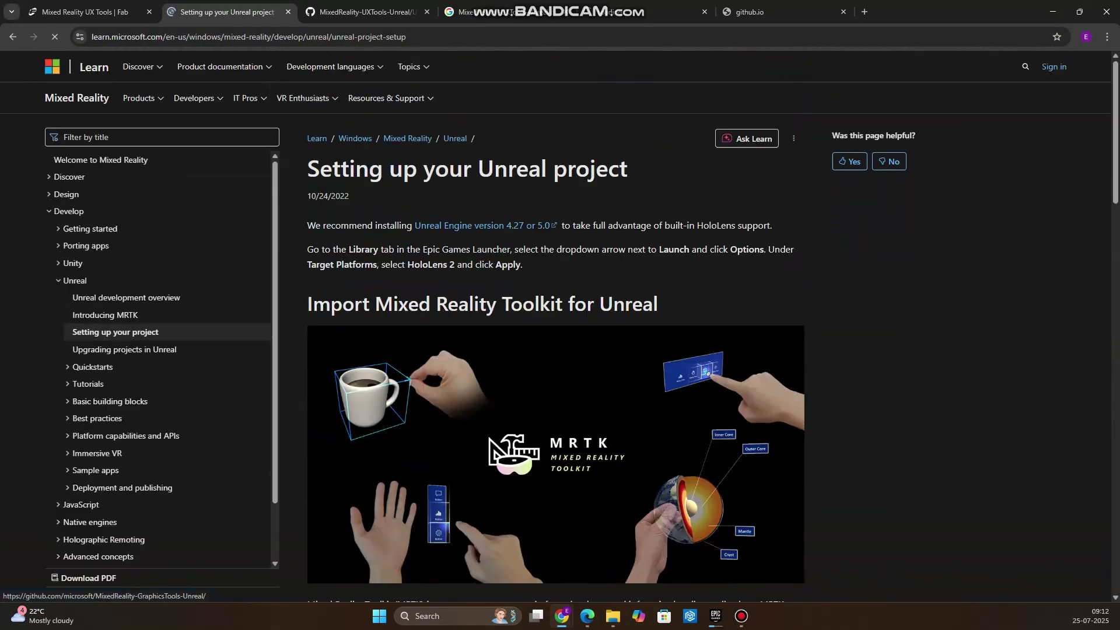
scroll(554, 326, down, 4)
scroll(554, 326, down, 15)
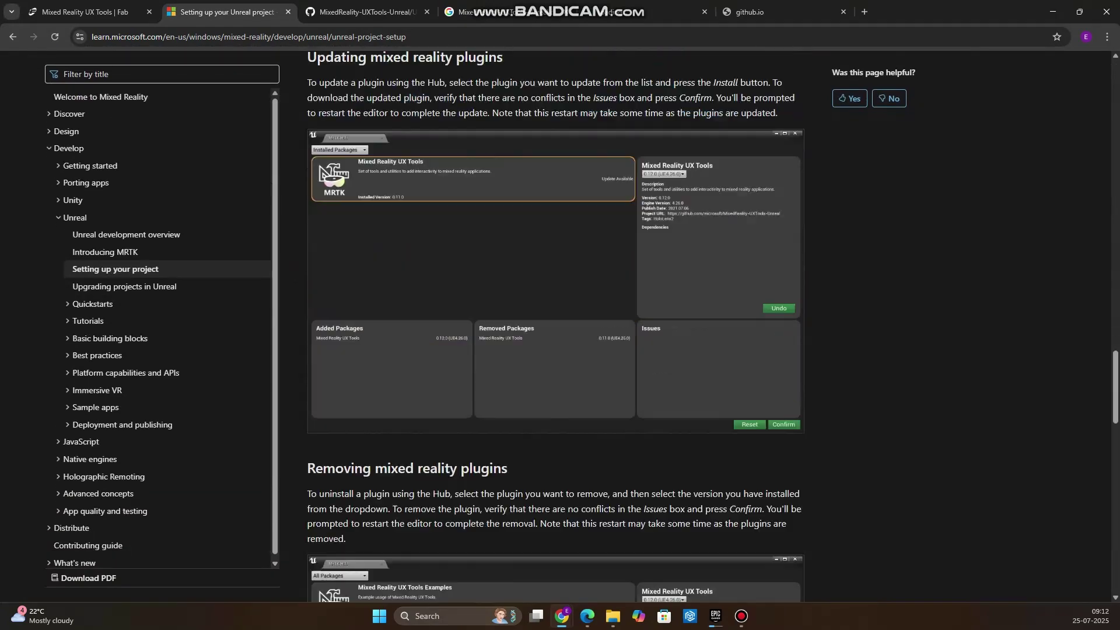
click(124, 286)
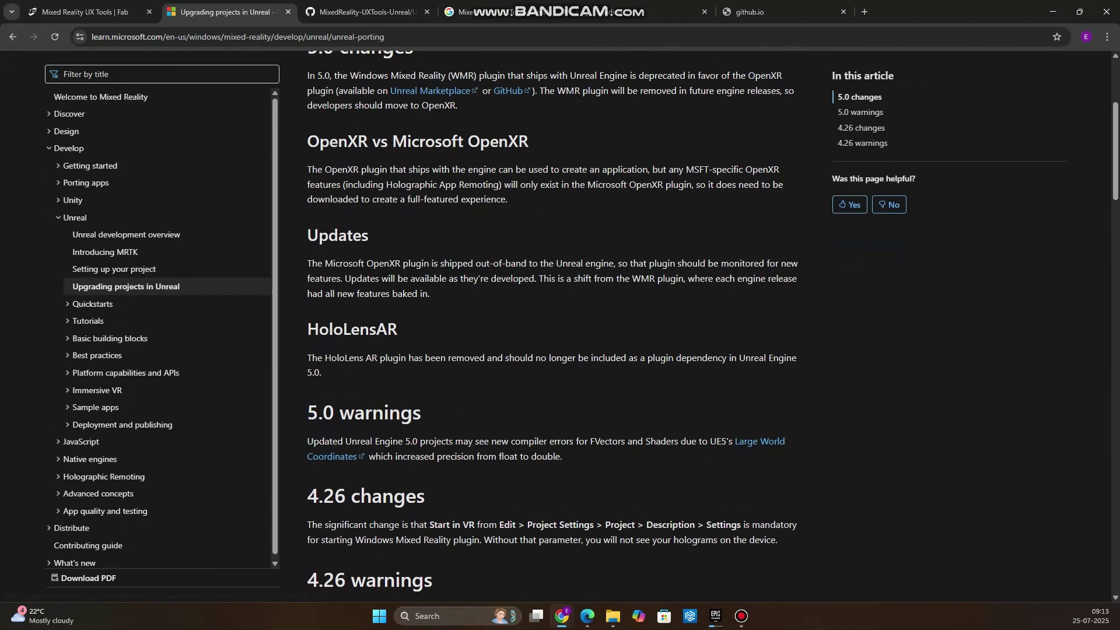
Step: Switch to the Epic Games Launcher and install the Mixed Reality UX Tools plugin from the Fab Library to engine slot 5.0
click(715, 616)
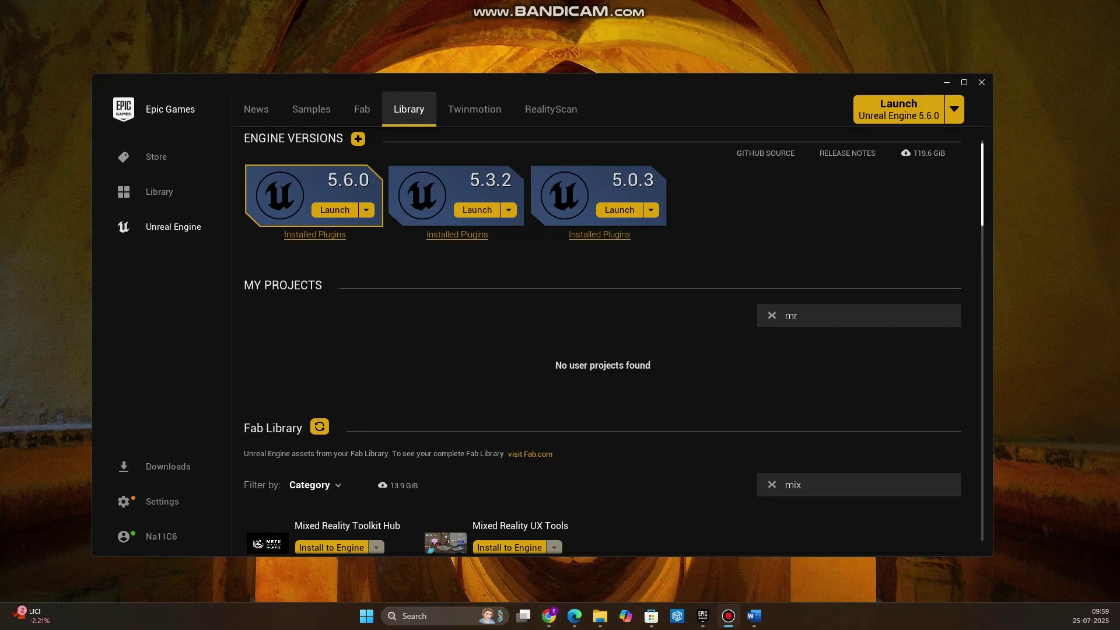
scroll(602, 342, down, 1)
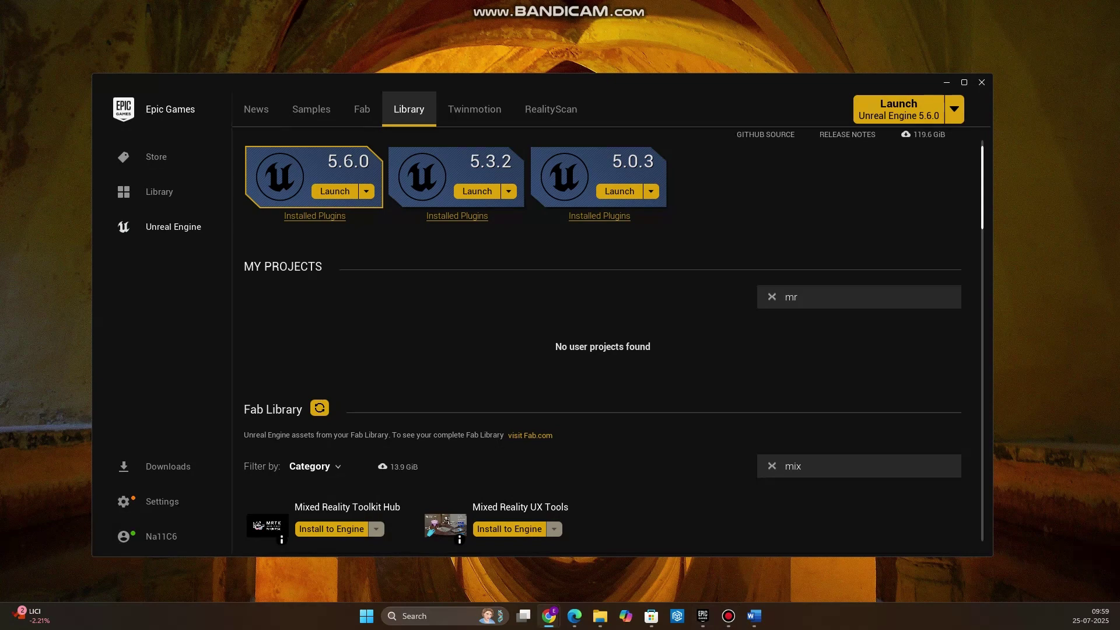
click(548, 615)
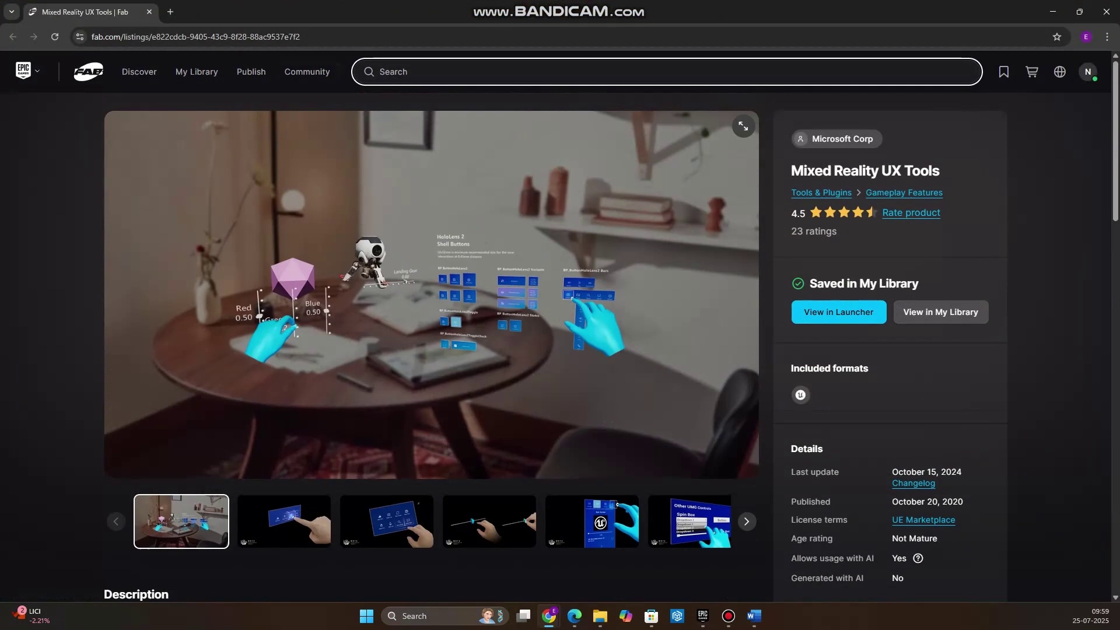
click(195, 37)
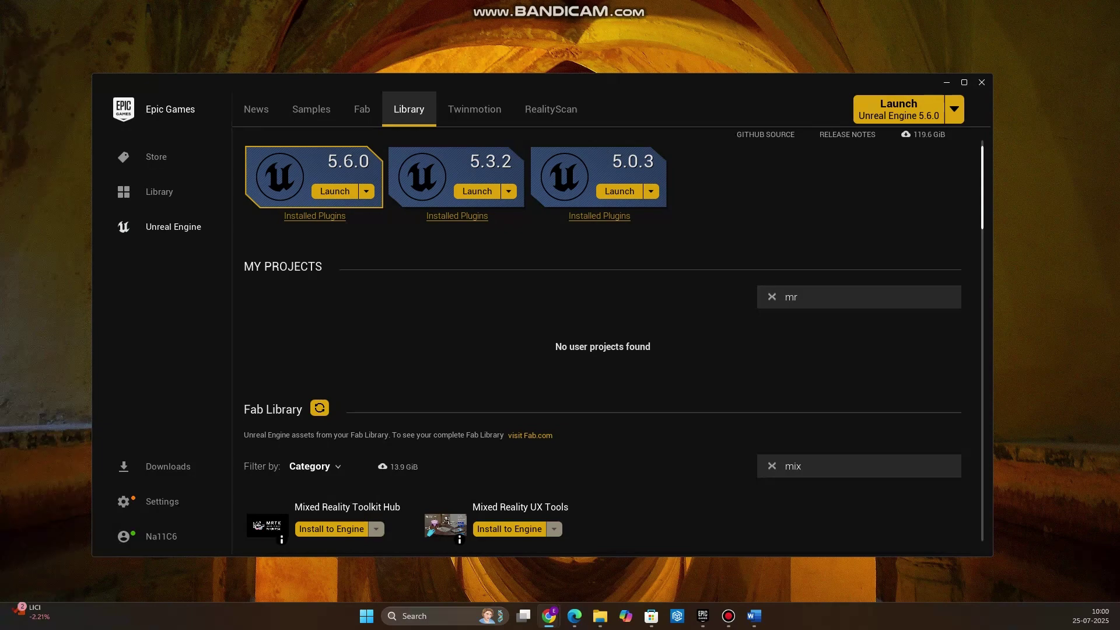
click(509, 528)
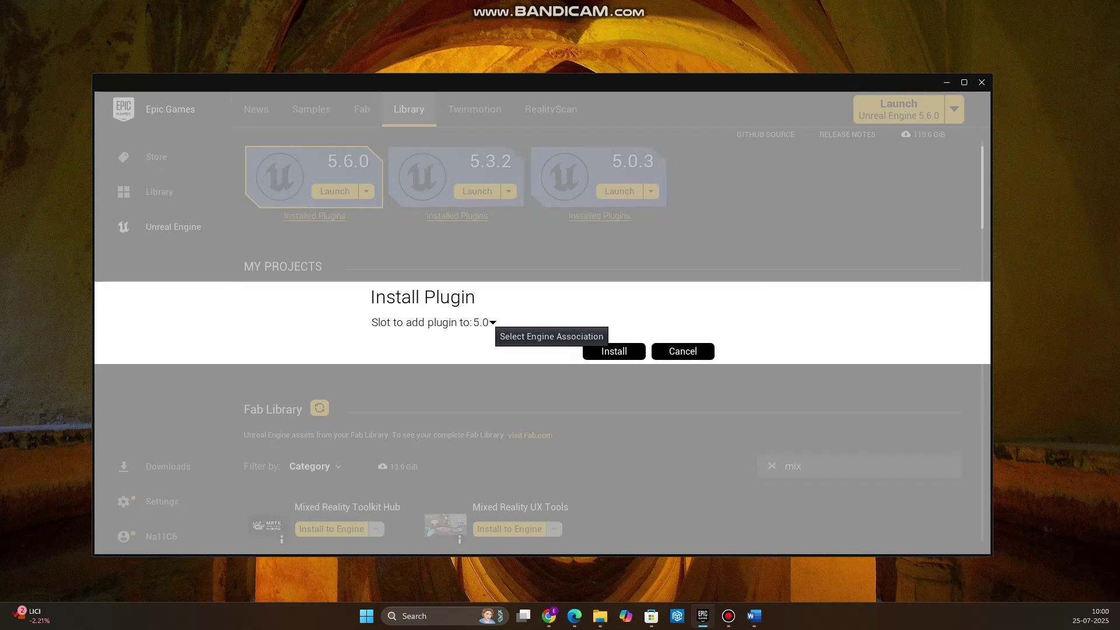
click(614, 351)
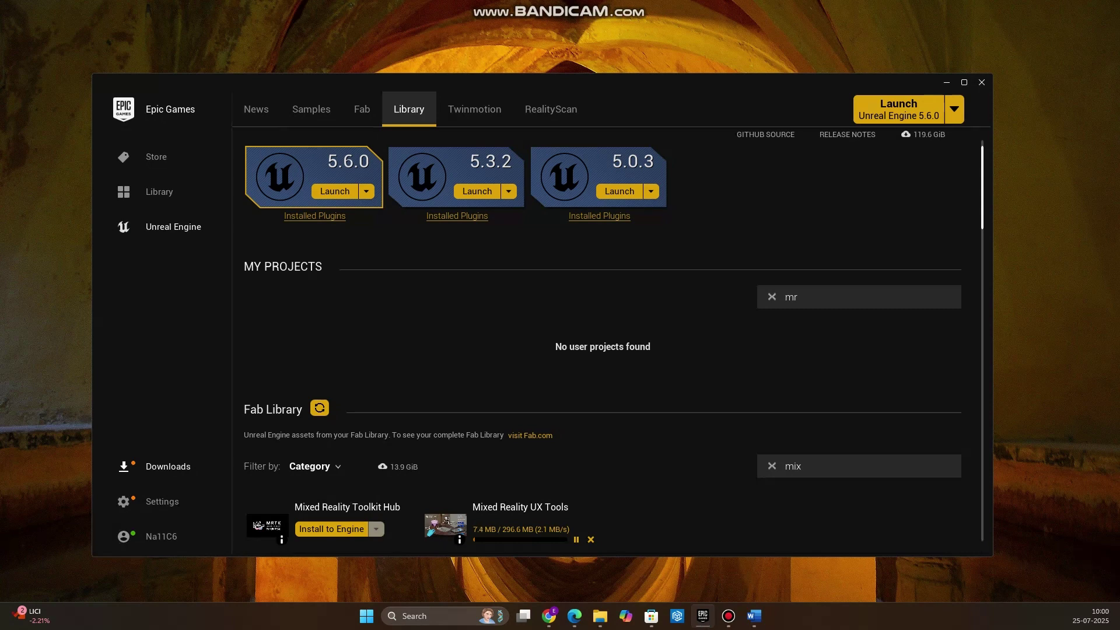
key(alt+Tab)
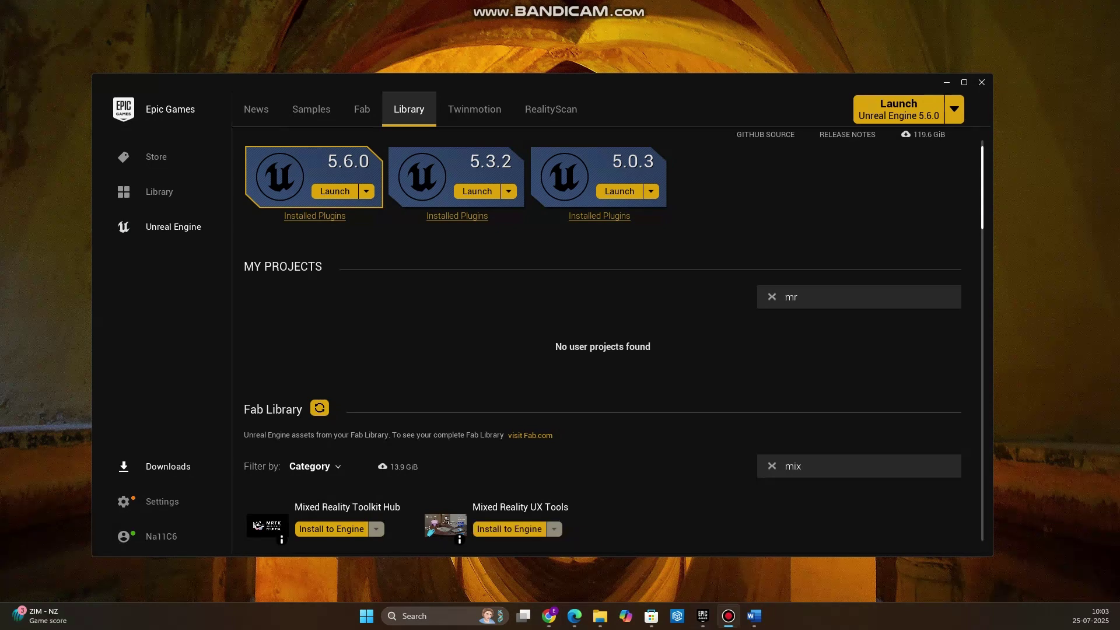
Step: Launch Unreal Engine 5.0.3 and create a Blank C++ game project named HololensTest, keeping Starter Content enabled
click(619, 191)
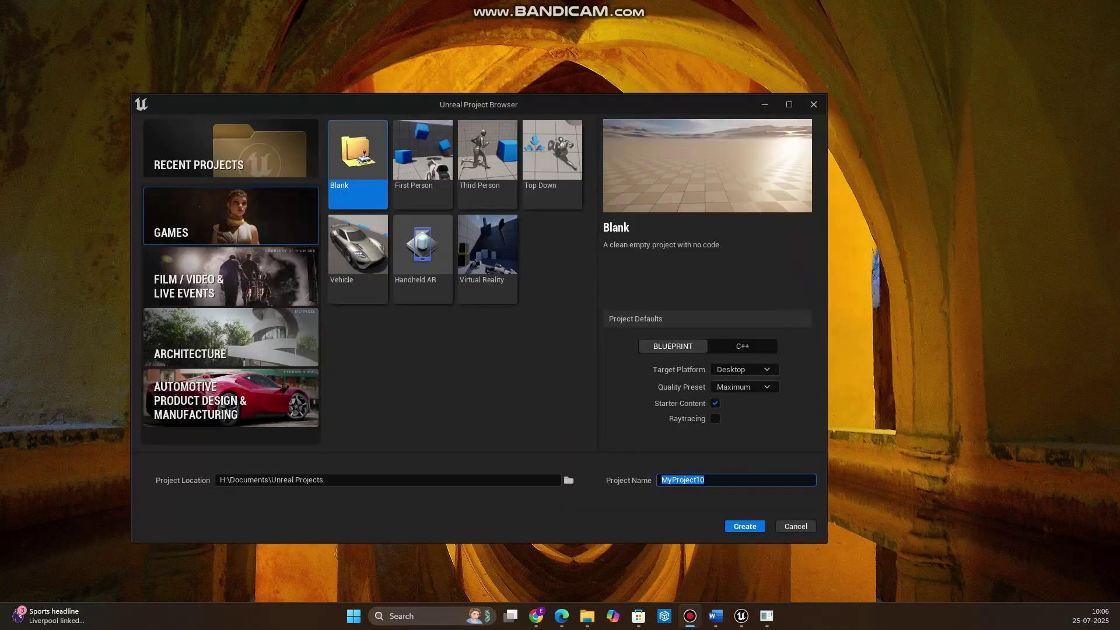
text(Hololens)
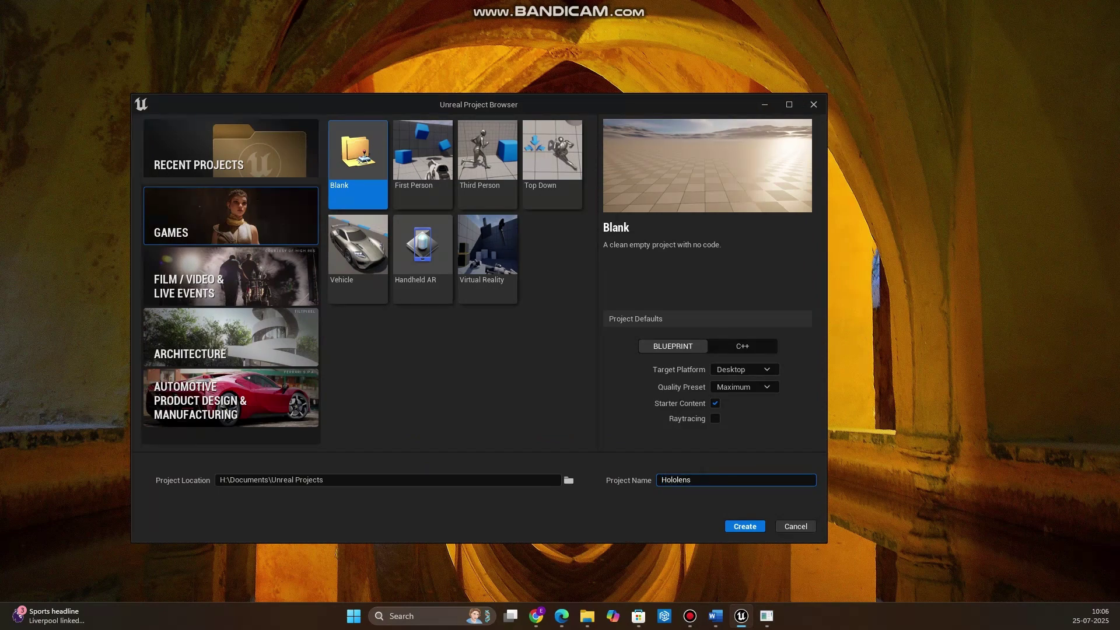
text(TEset)
key(BackSpace)
key(BackSpace)
key(BackSpace)
text(est)
click(742, 345)
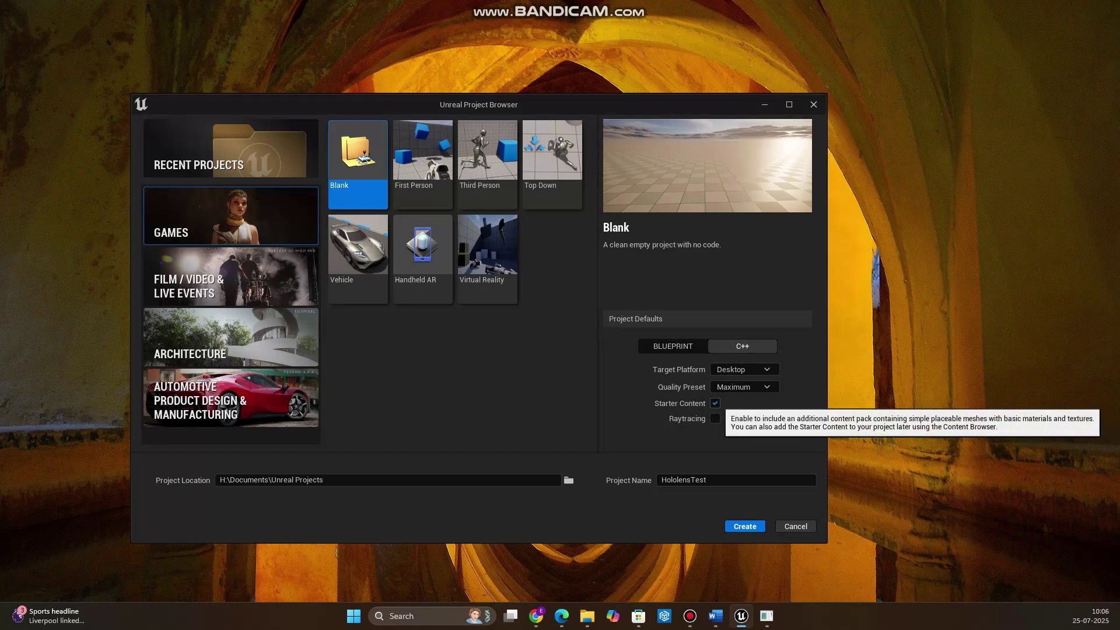
click(744, 526)
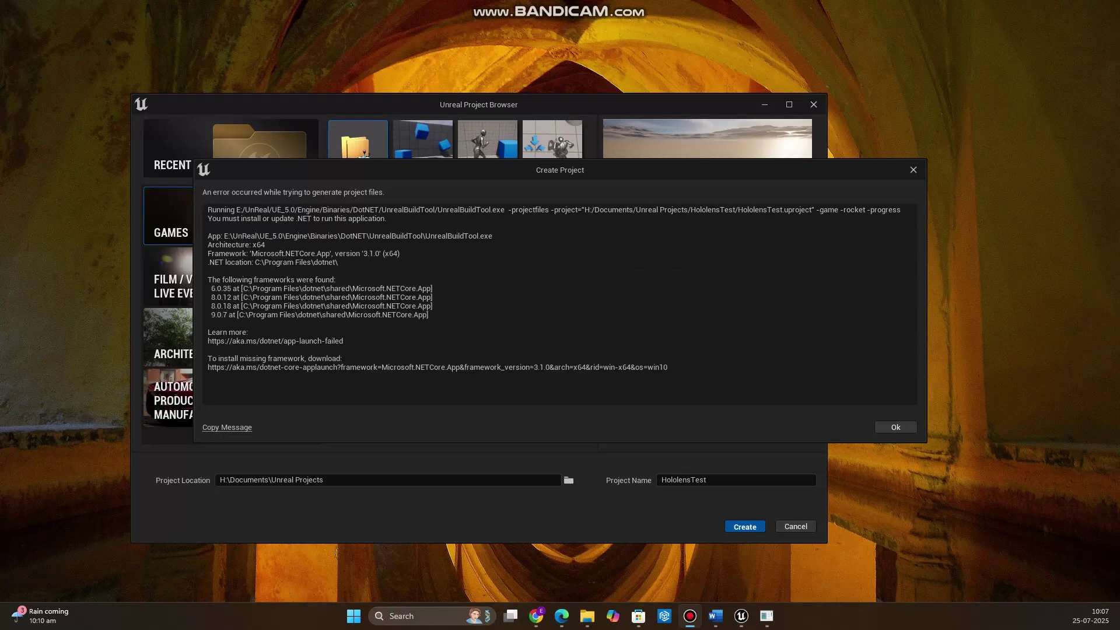
Step: Examine the .NET requirement and the framework download link in the Create Project error message
drag(289, 218, 387, 218)
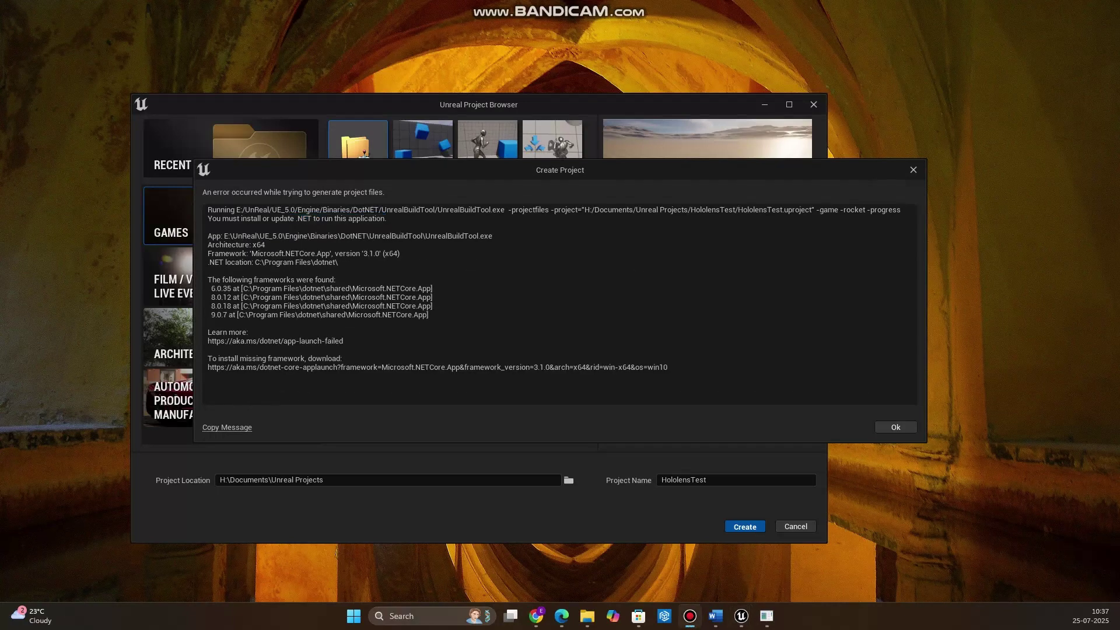
drag(667, 367, 208, 367)
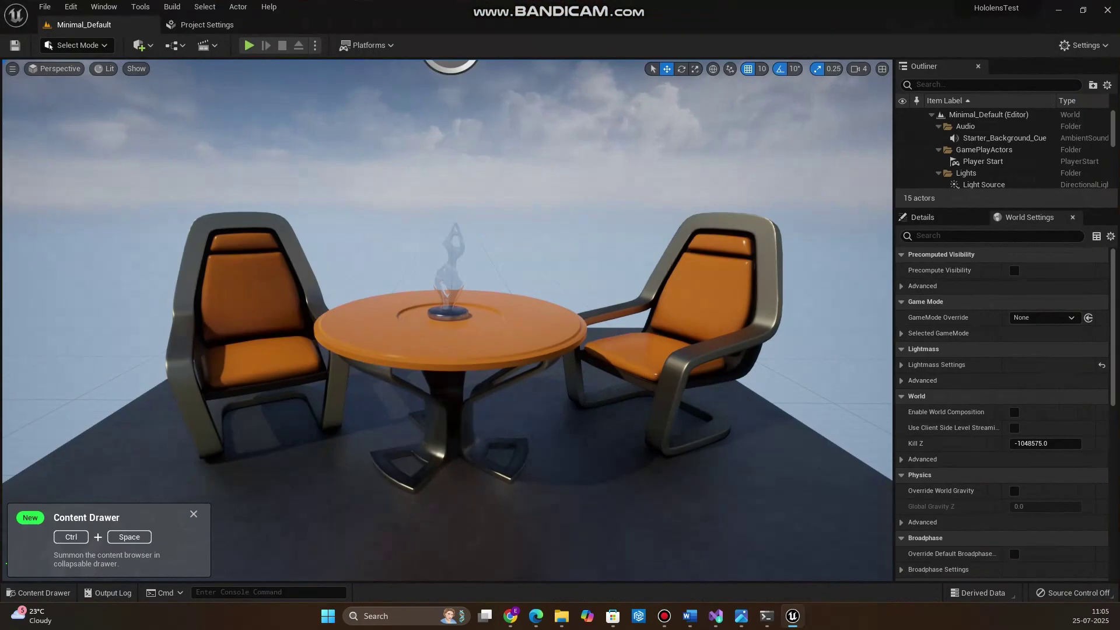
Step: Dismiss the Content Drawer tip, look around the HololensTest level, and view the project's content folders
right_drag(447, 320, 481, 186)
click(193, 513)
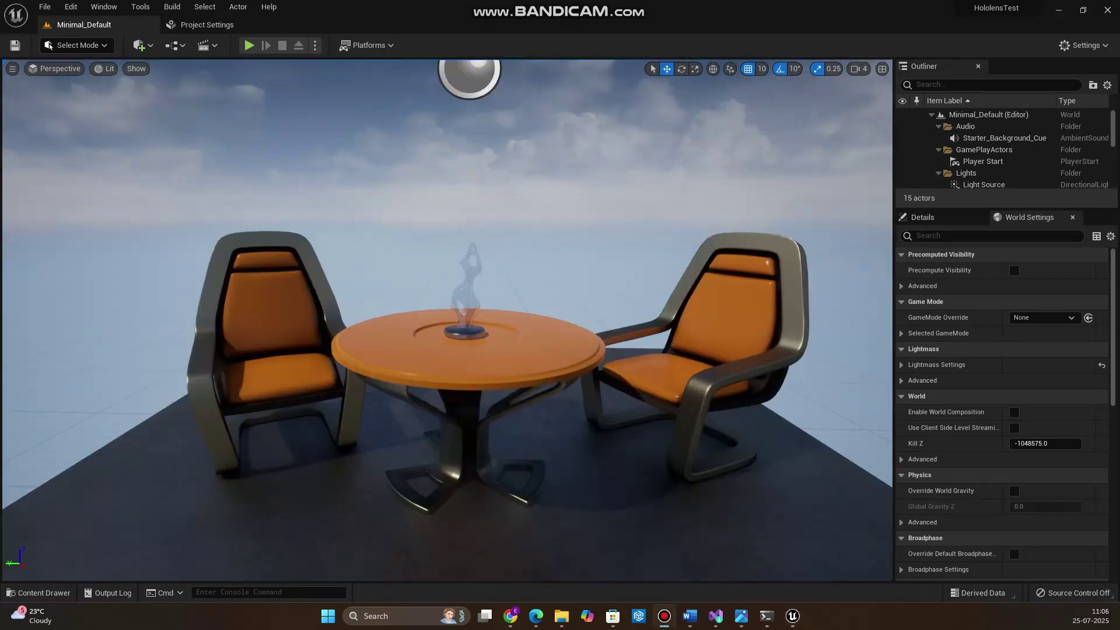
right_drag(447, 319, 501, 274)
right_drag(202, 508, 201, 513)
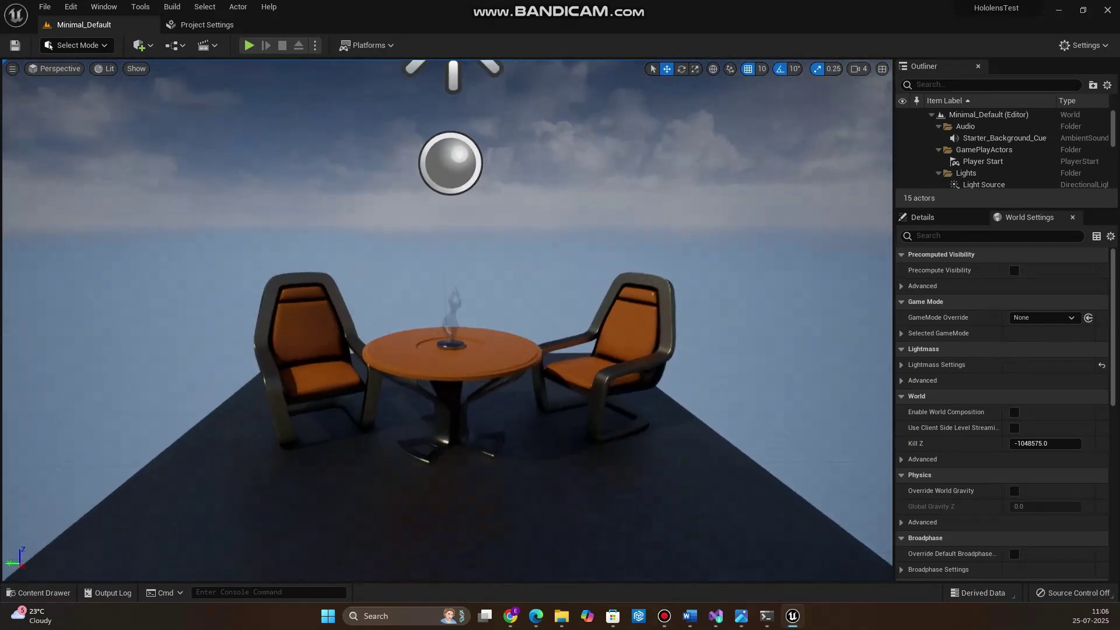
click(38, 592)
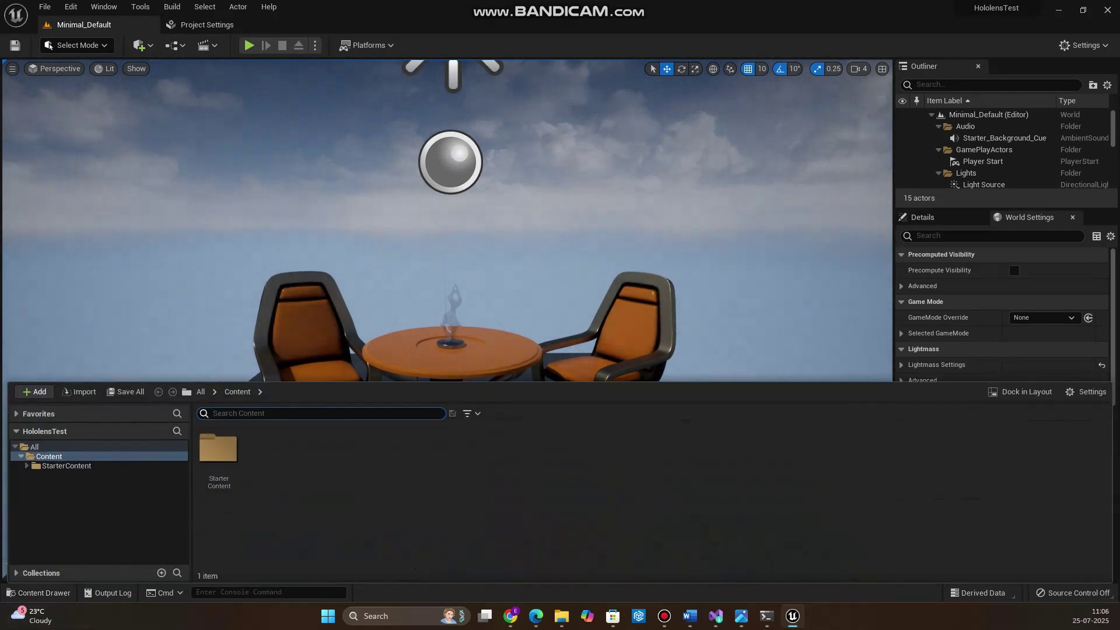
click(39, 593)
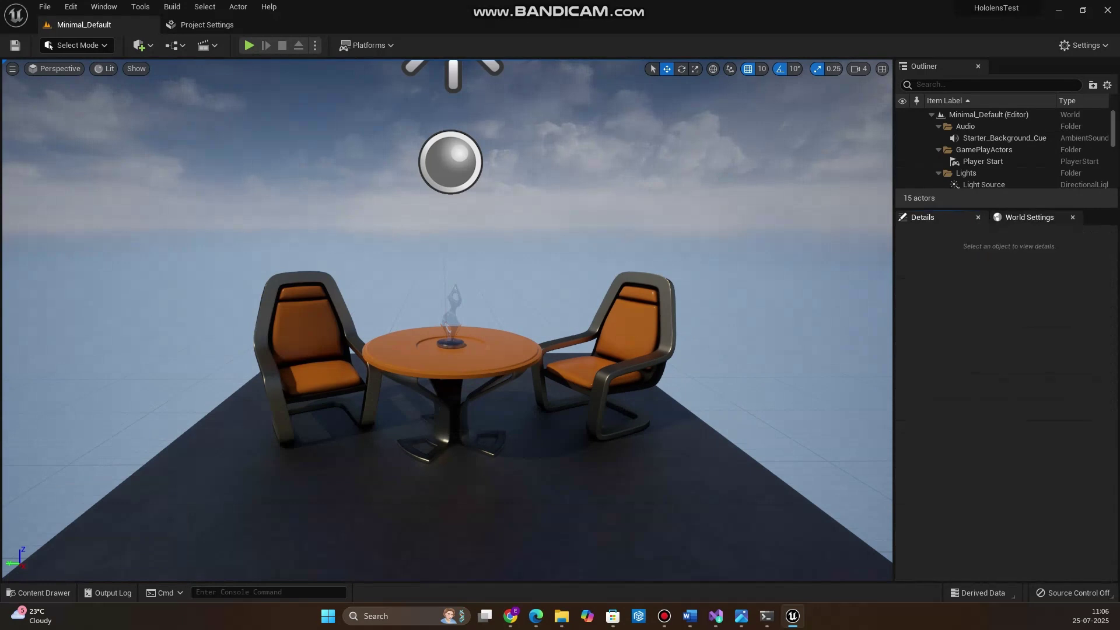
Step: Select the chair to the right of the table and view its details and the World Settings
click(622, 333)
click(922, 217)
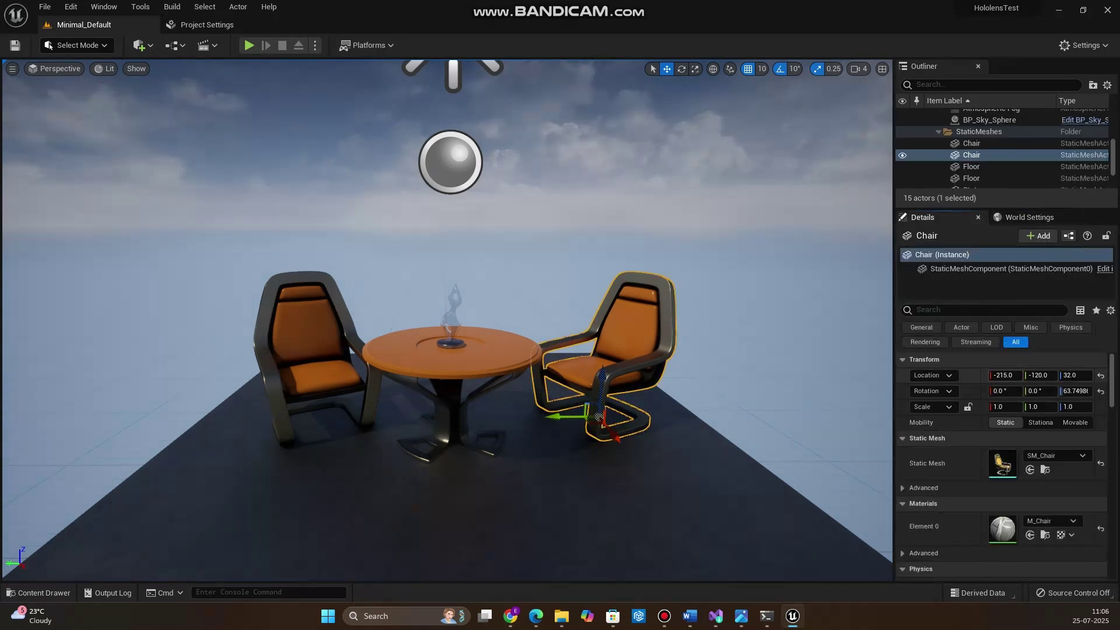
click(1029, 217)
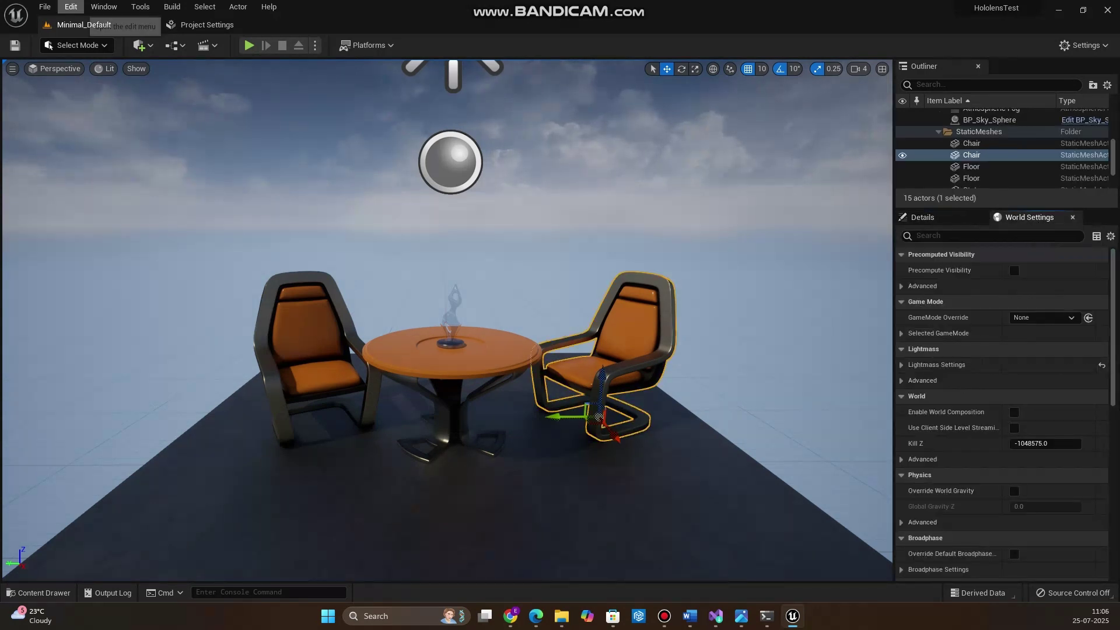
Step: Open the Plugins browser, dock it beside the Minimal_Default level, and search the plugins for "mix"
click(70, 6)
click(109, 193)
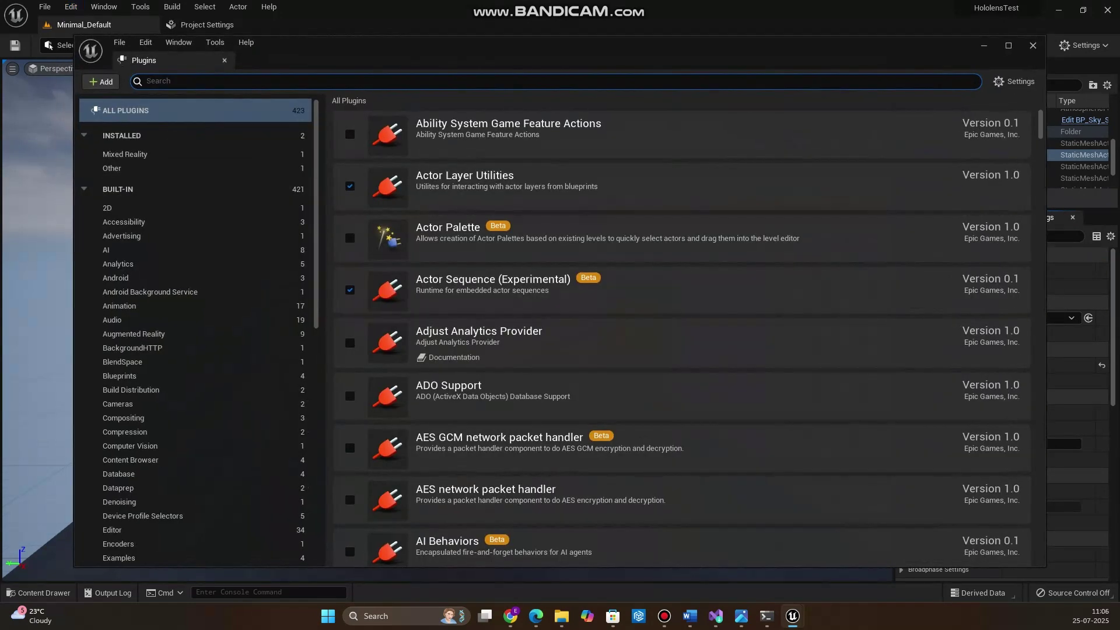
drag(163, 60, 219, 24)
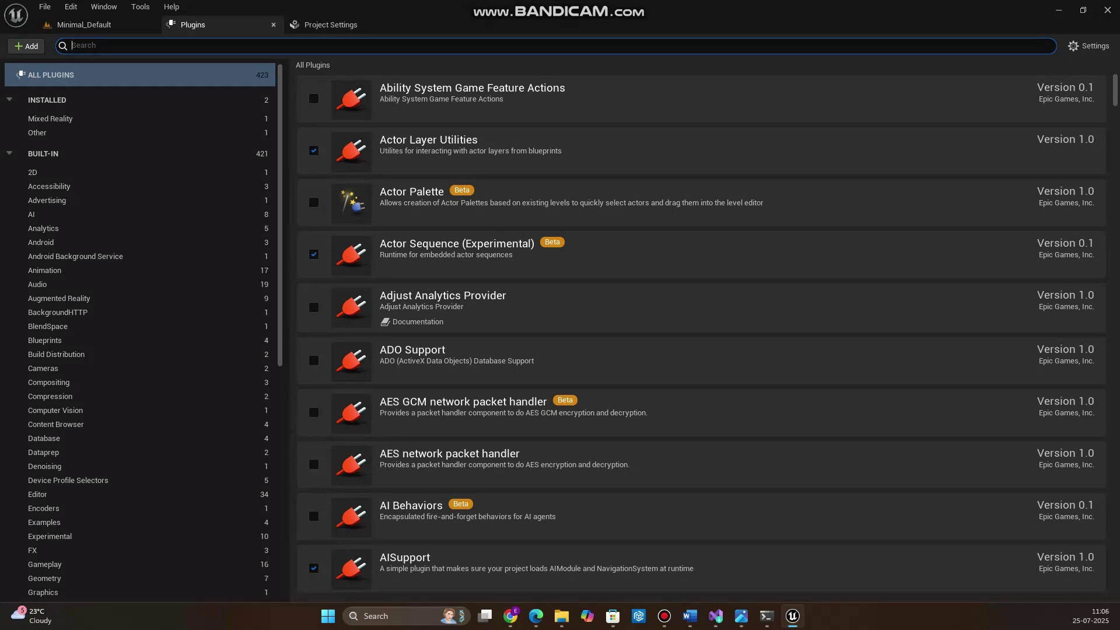
text(mix)
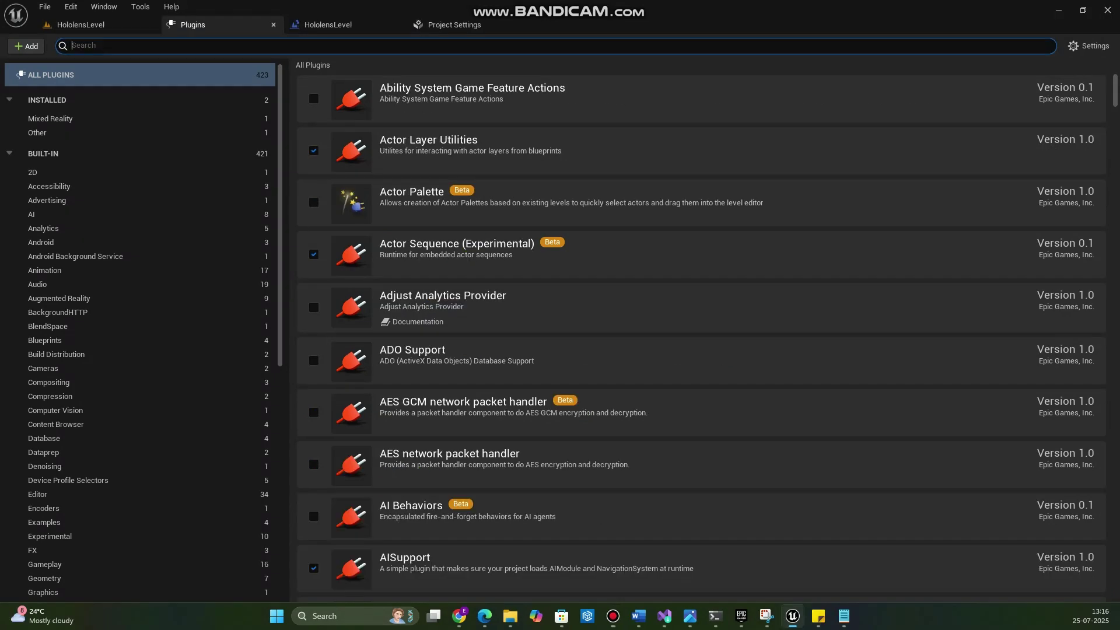
Step: Find the OpenXRMsftHandInteraction plugin by searching "openxrms" and enable it, accepting its beta status
text(openxr)
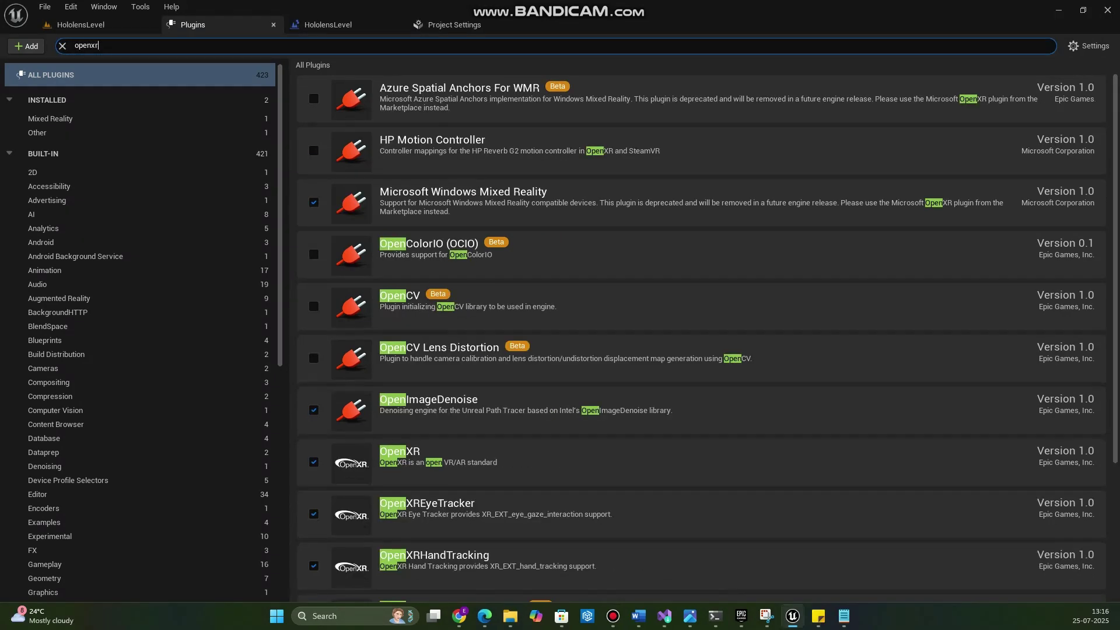
text(ms)
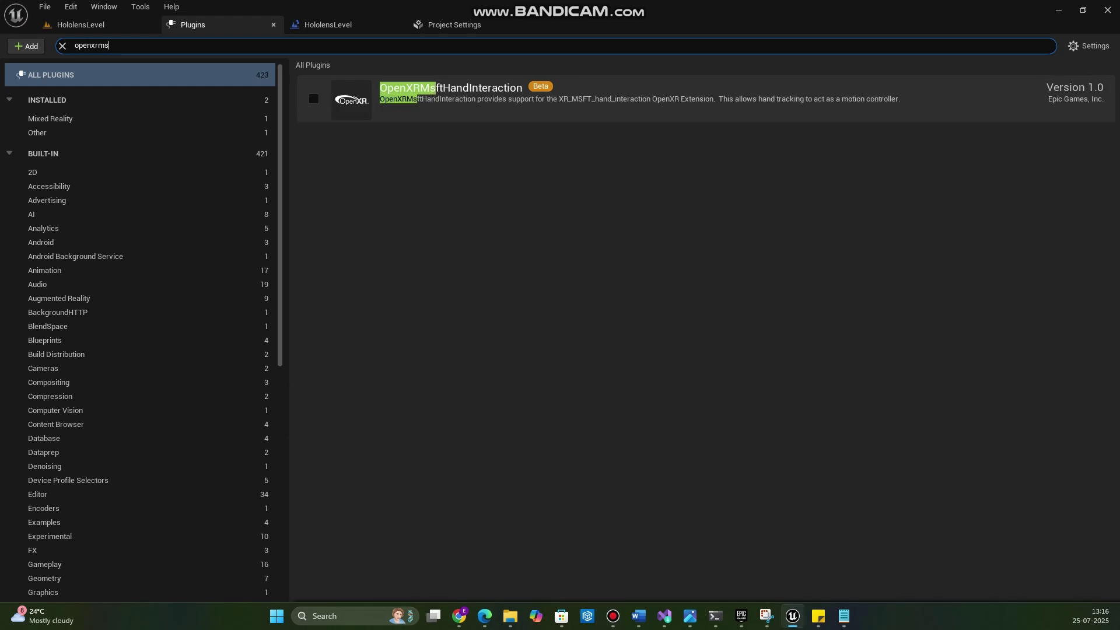
click(314, 99)
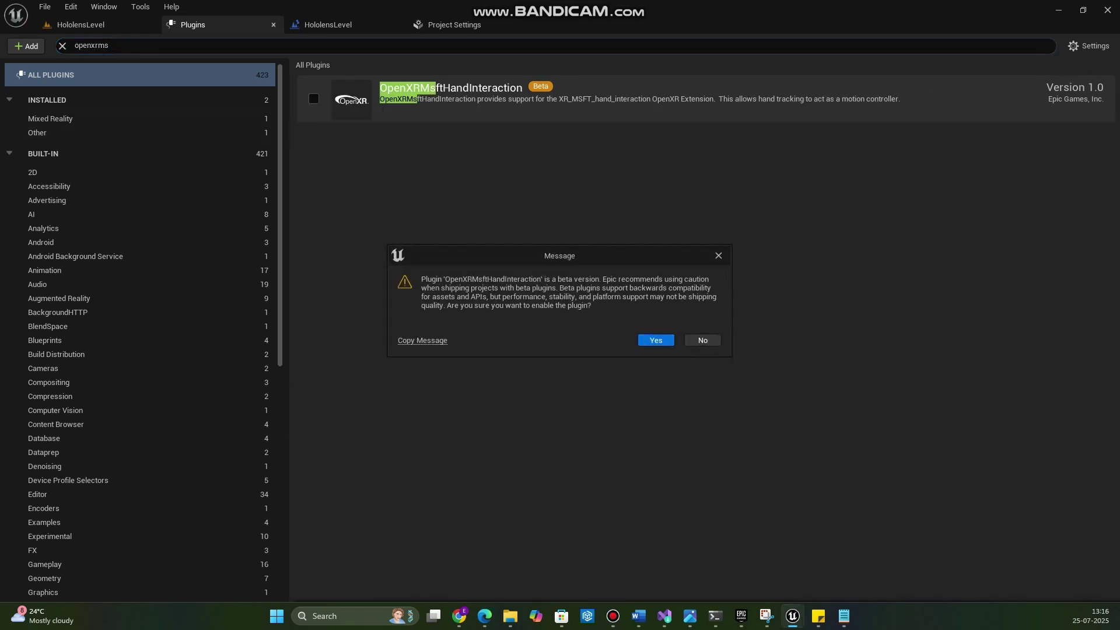
key(Return)
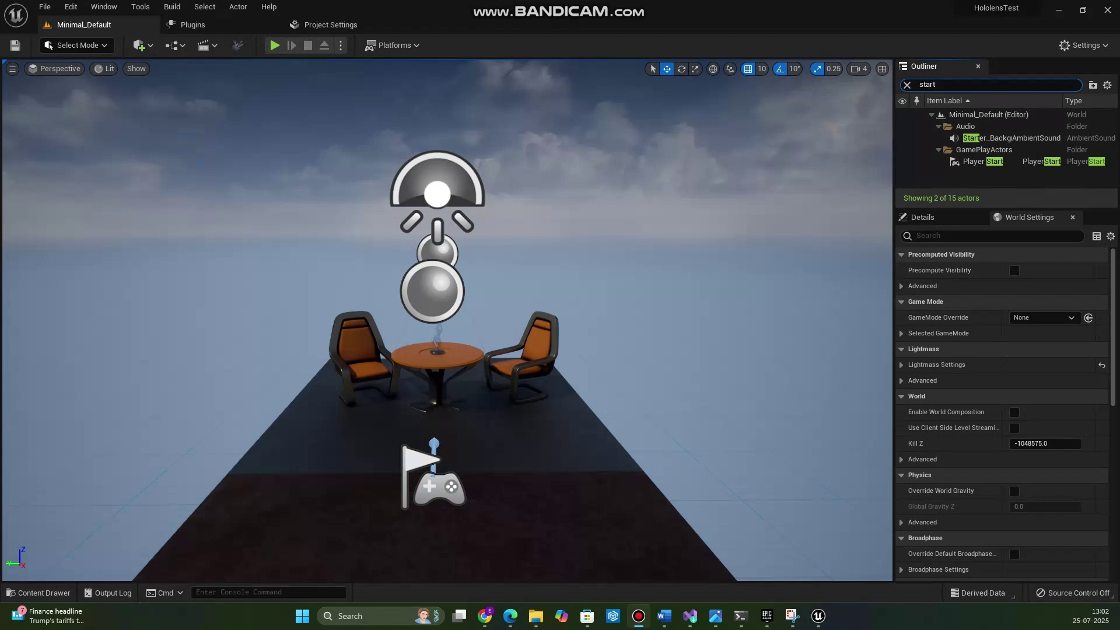
Step: Create a new level from the Empty Level template
click(45, 7)
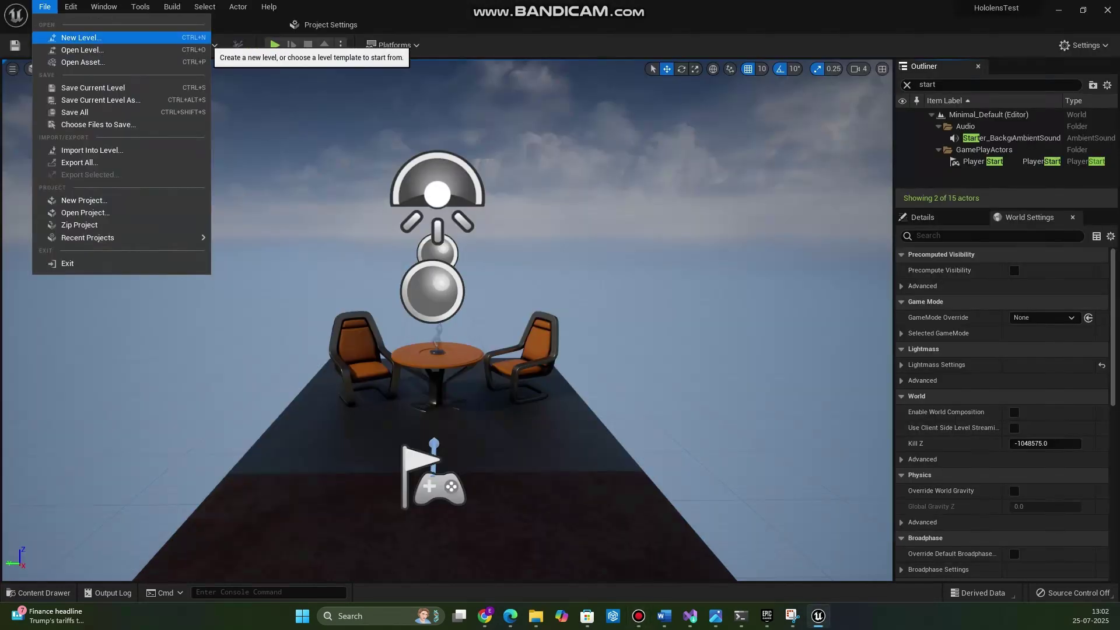
click(81, 38)
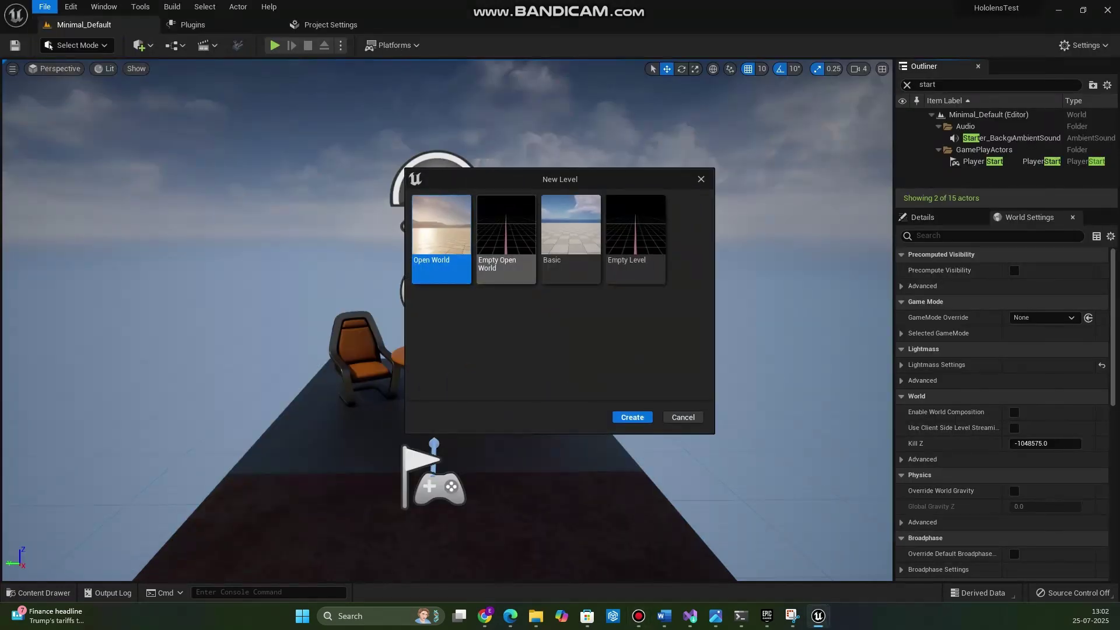
click(634, 239)
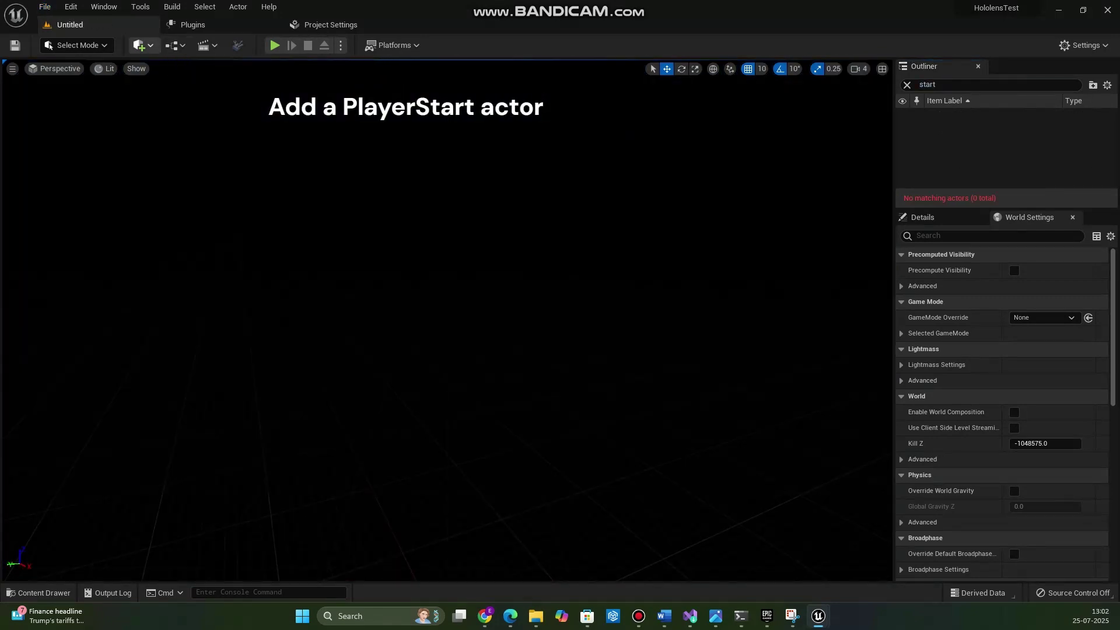
Step: Place a Player Start actor in the empty level at about X 460, Y -290, Z 92
click(140, 45)
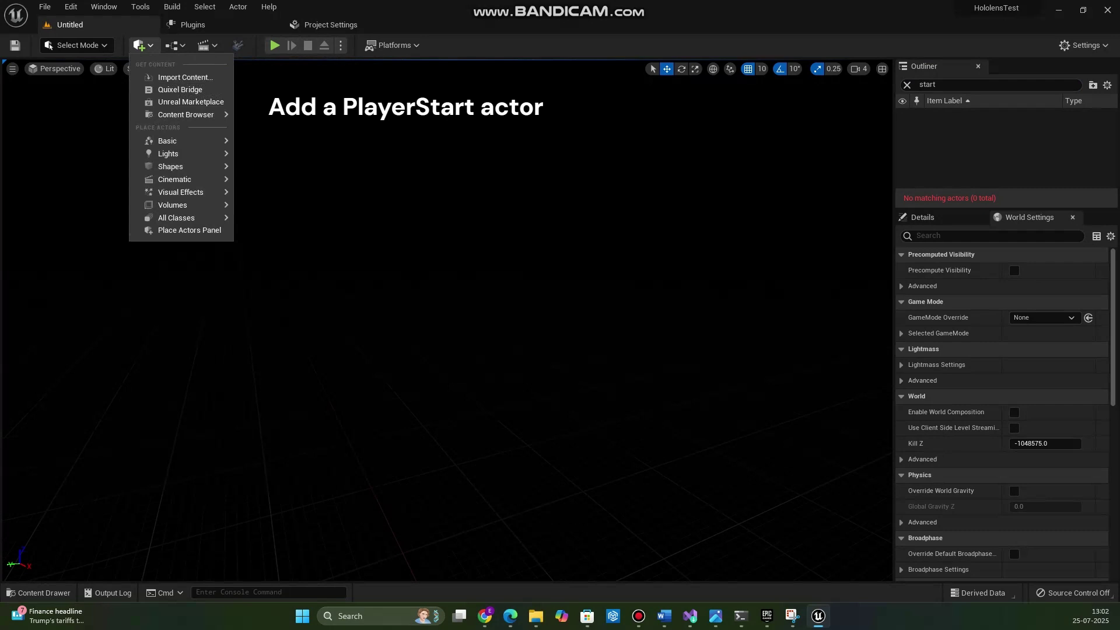
mouse_move(175, 140)
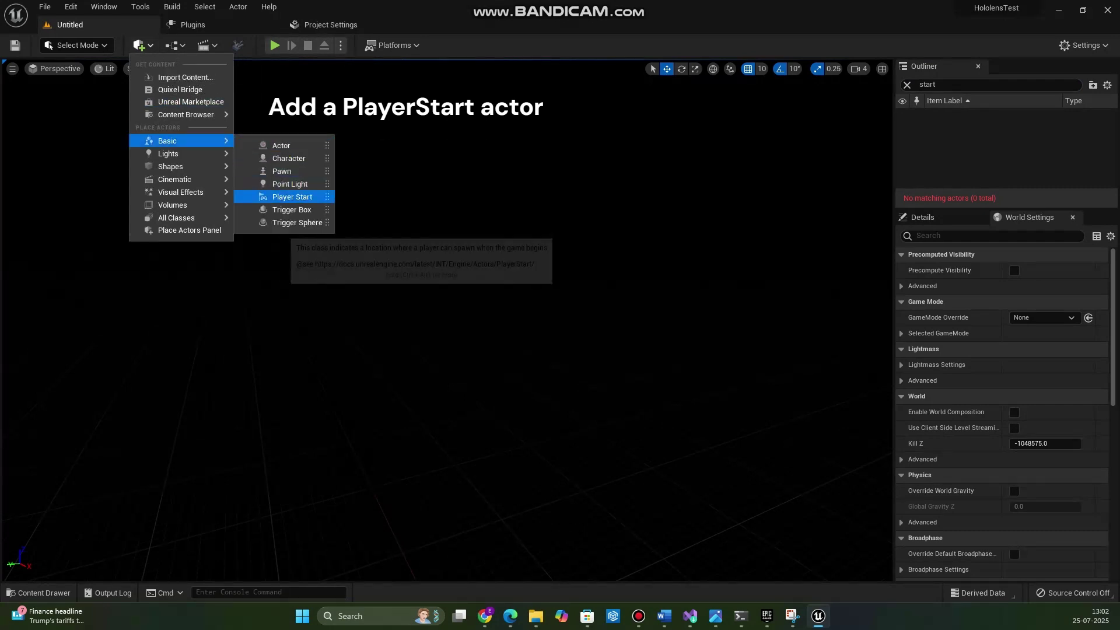
drag(292, 196, 442, 328)
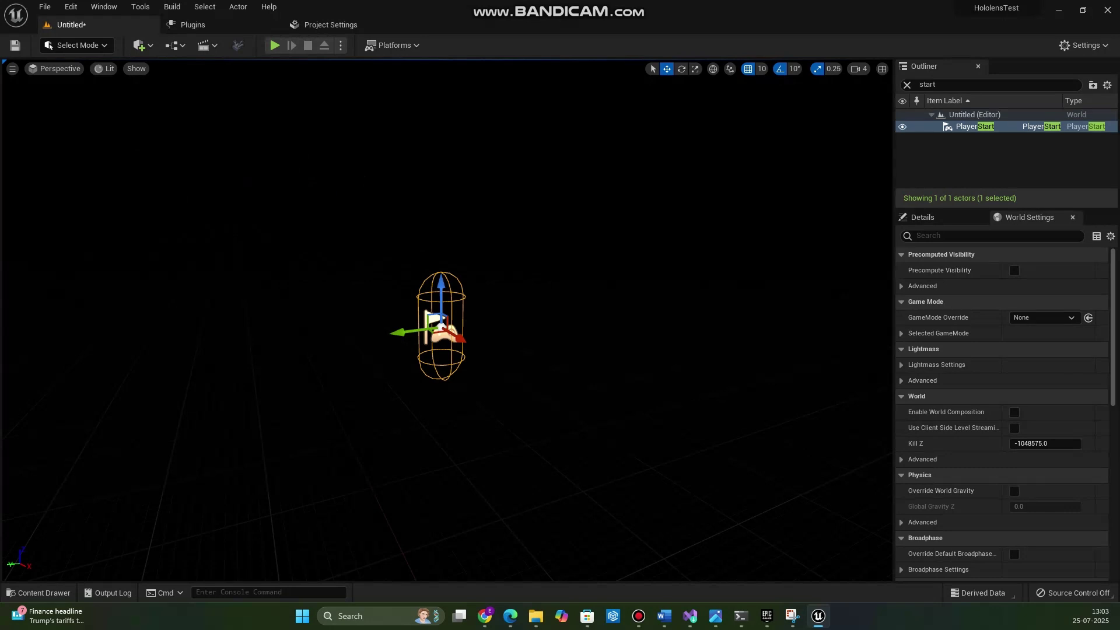
Step: Set the PlayerStart actor's location to 0, 0, 0 and focus the viewport on it
click(923, 217)
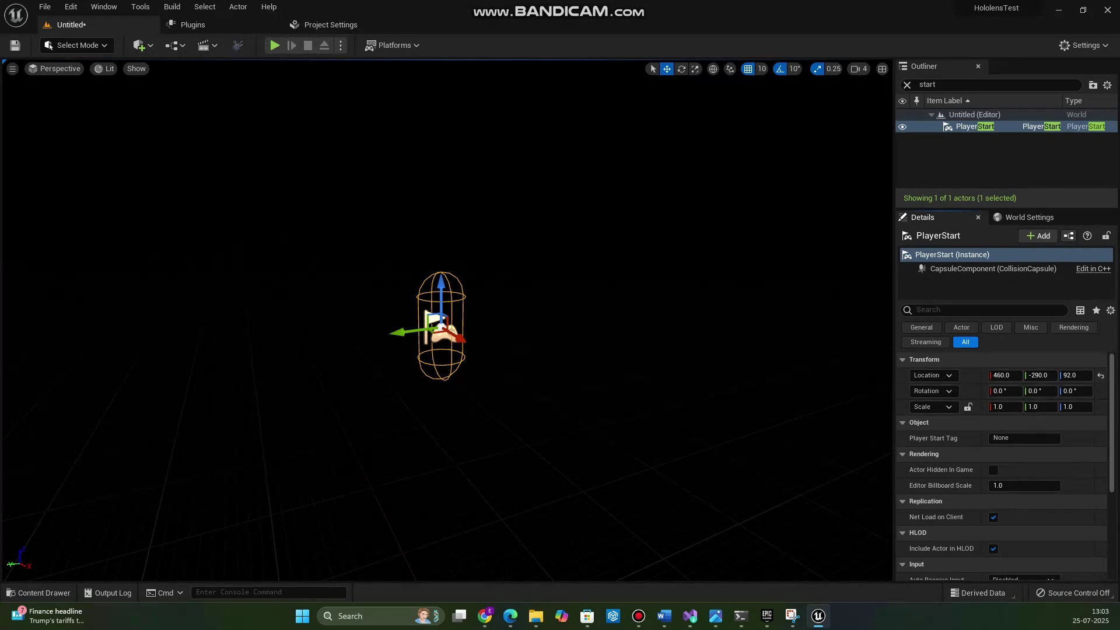
click(1005, 375)
text(0)
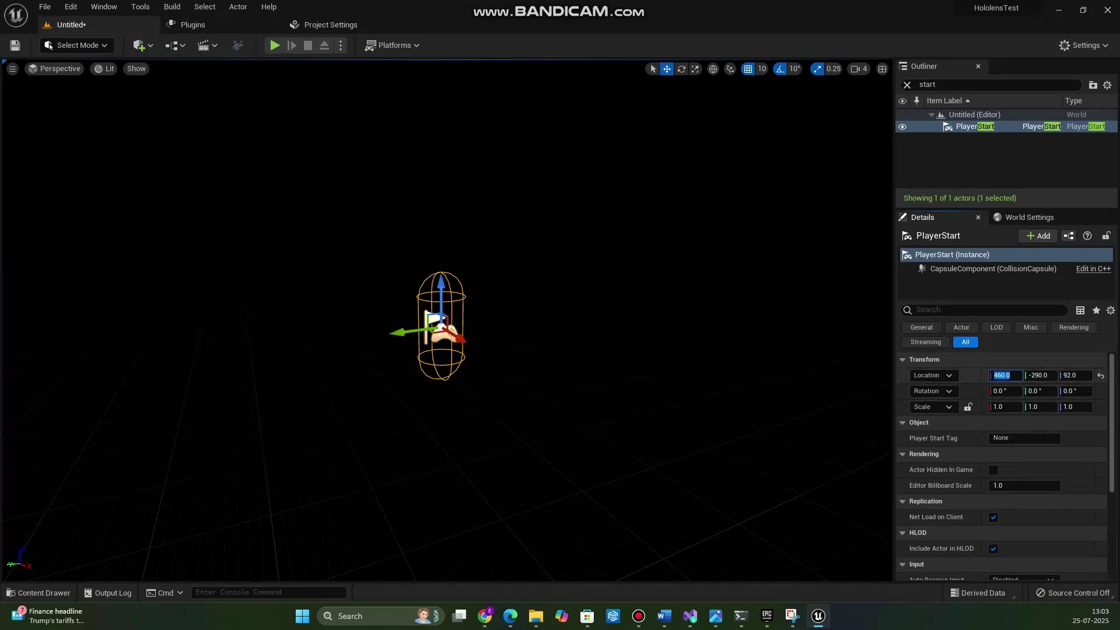
key(Return)
click(1075, 375)
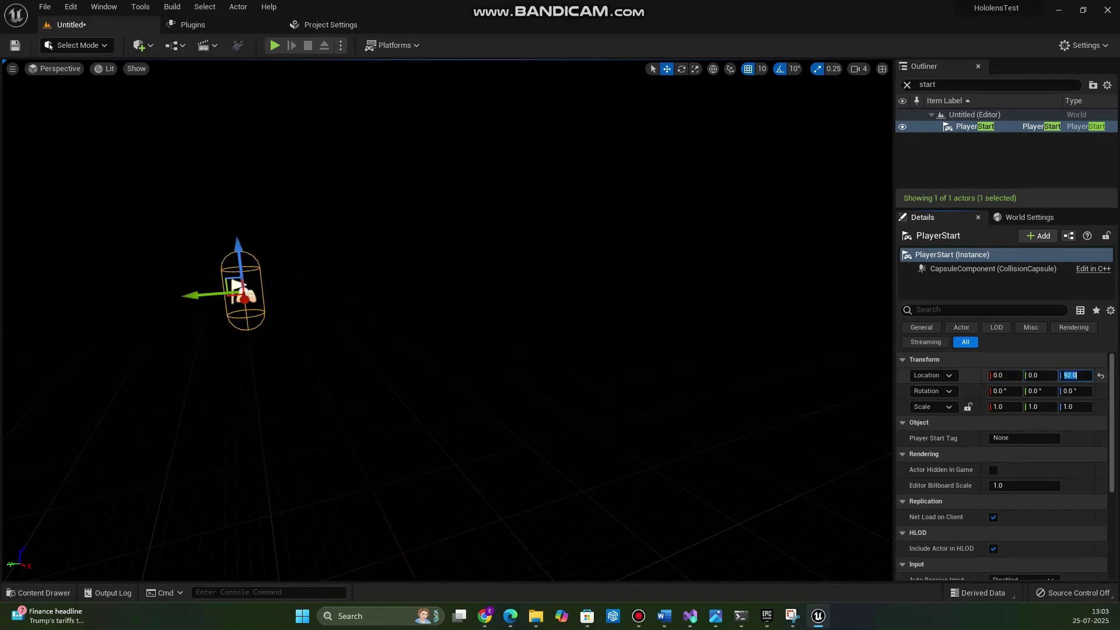
text(0)
key(Return)
key(Escape)
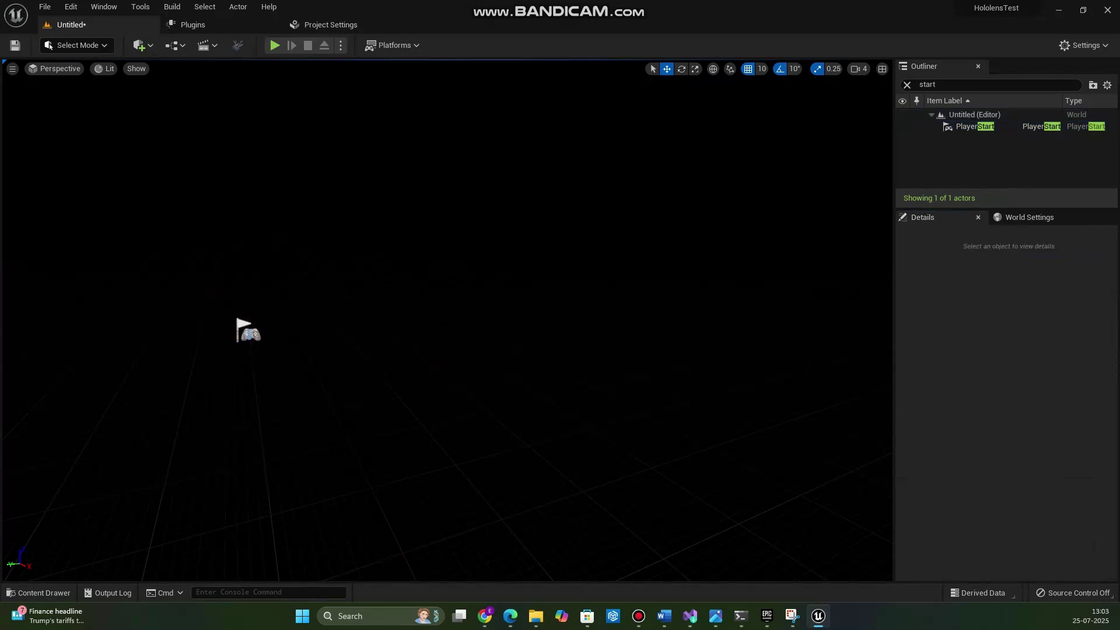
key(w)
click(984, 127)
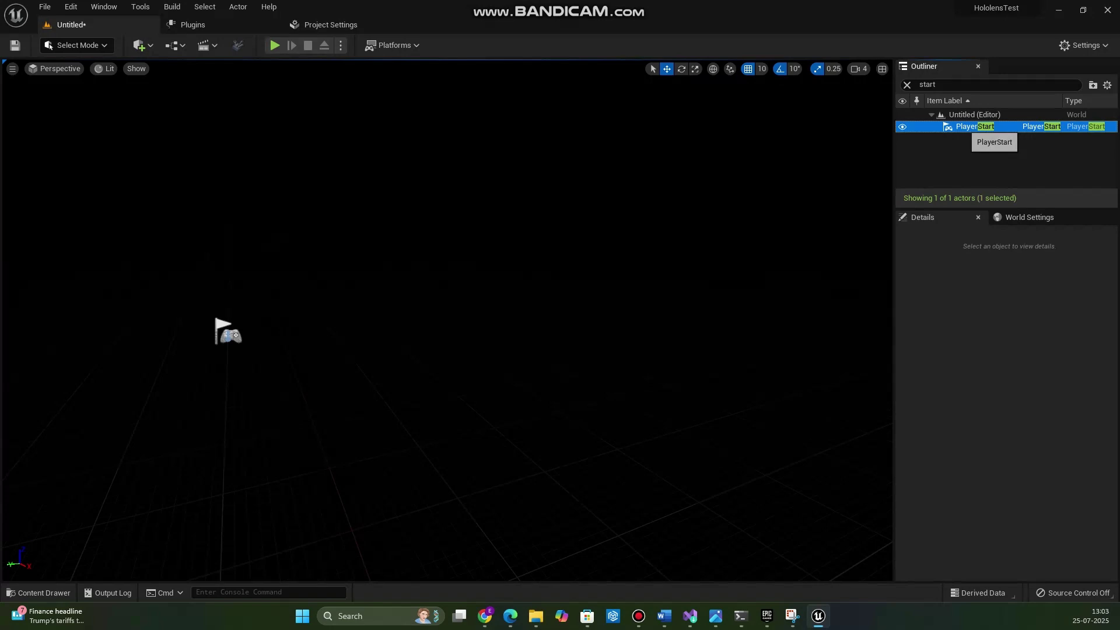
key(f)
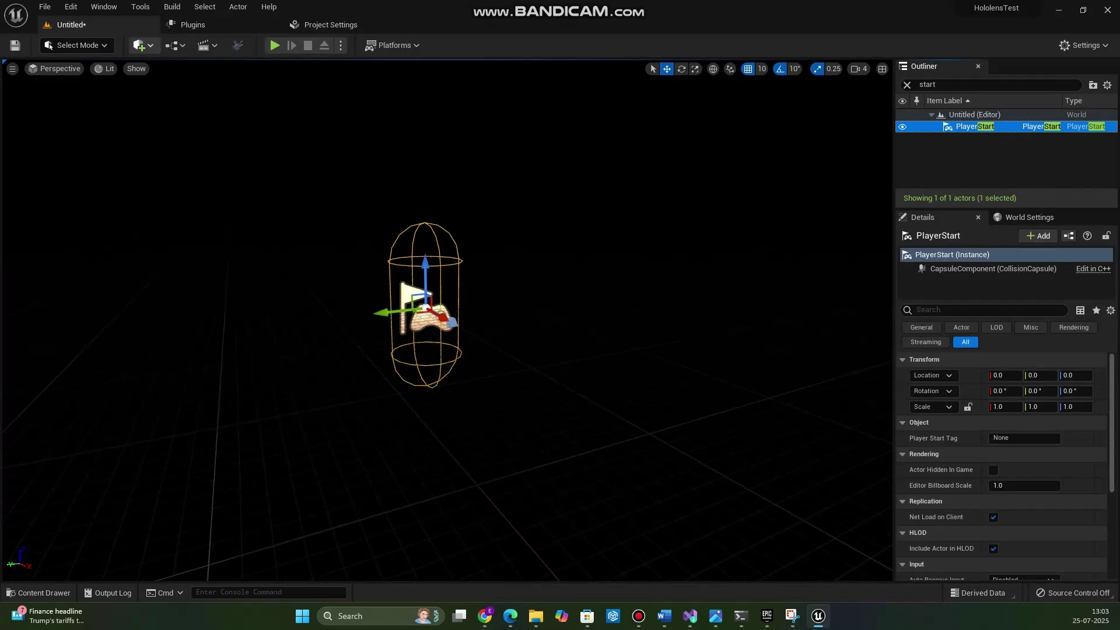
Step: Add a Cube shape to the level at about X -290, Y 180, Z -130
click(142, 45)
mouse_move(175, 141)
mouse_move(175, 166)
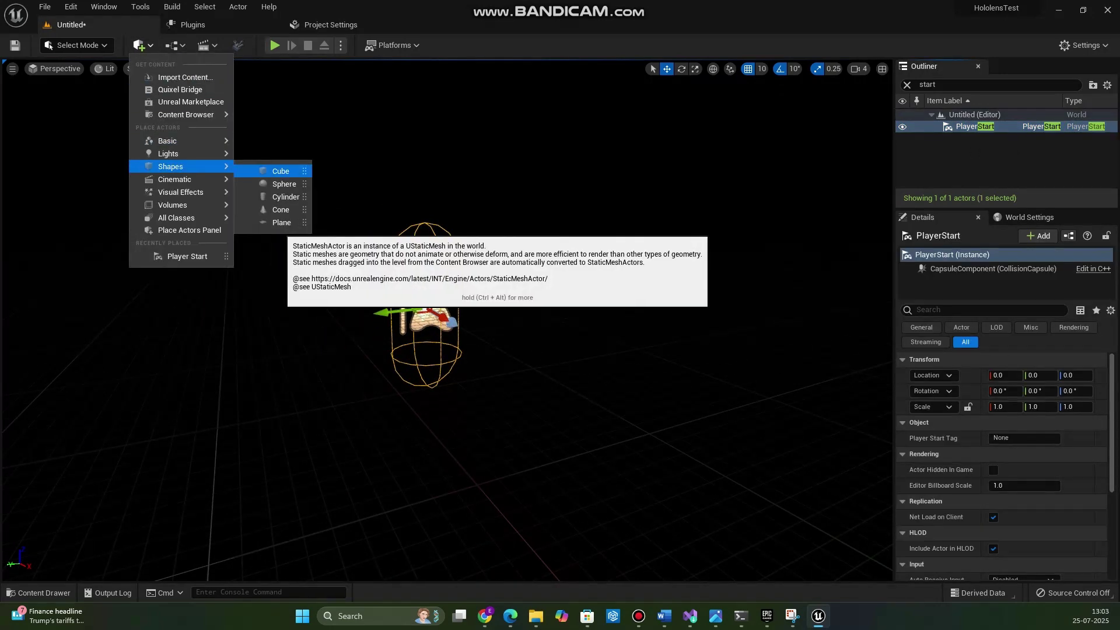
click(281, 168)
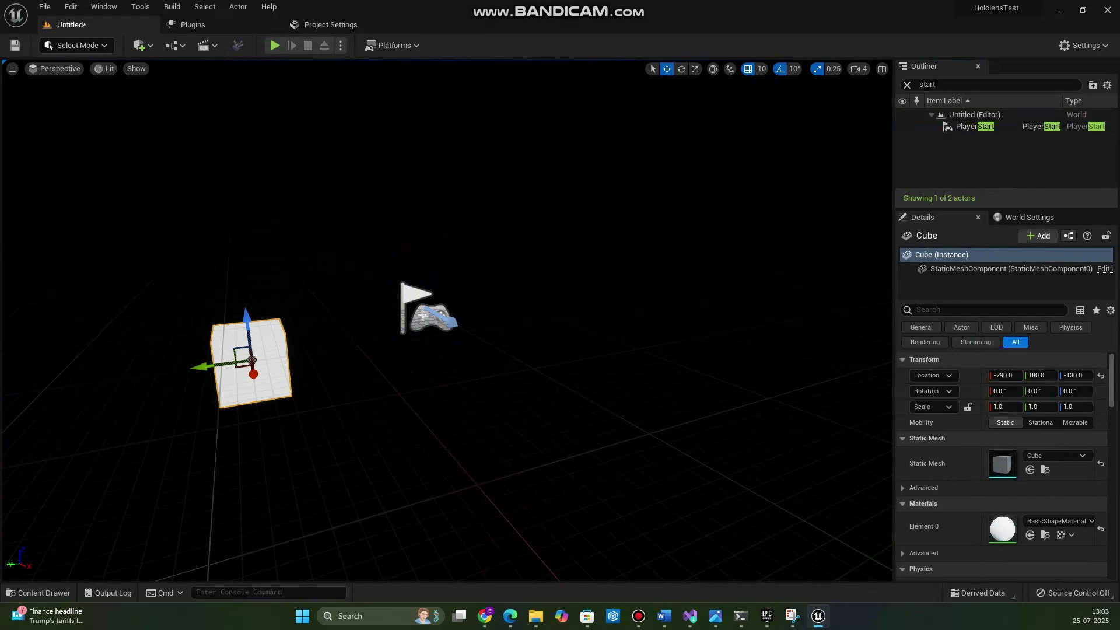
Step: Set the cube's location to X 50, Y 0, Z 0
click(1004, 375)
text(50)
click(1041, 375)
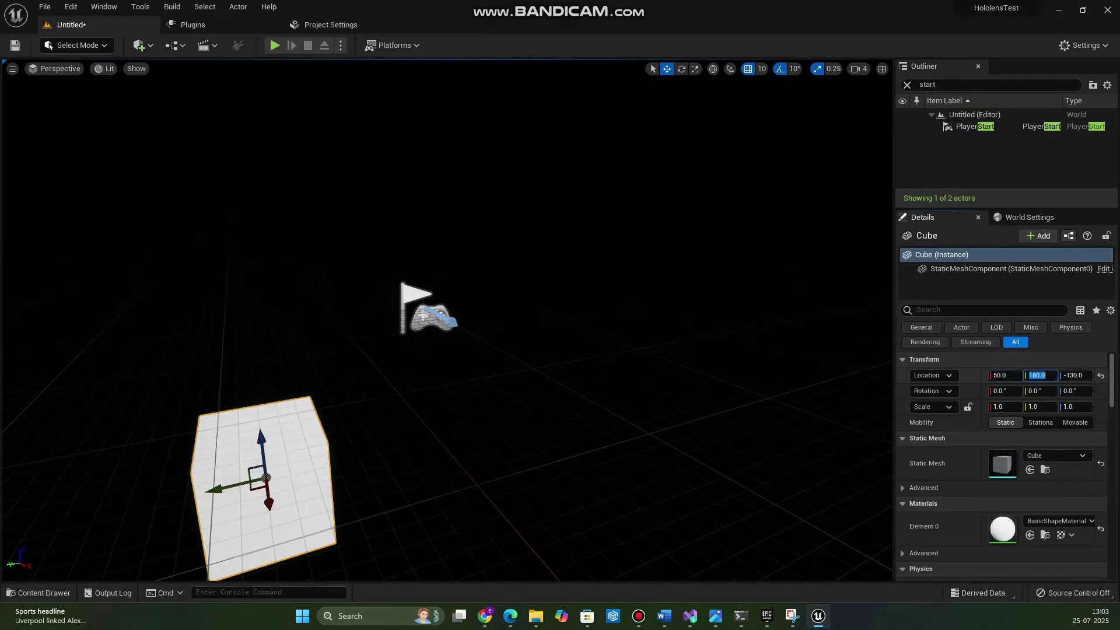
text(0)
key(Return)
click(1075, 375)
text(0)
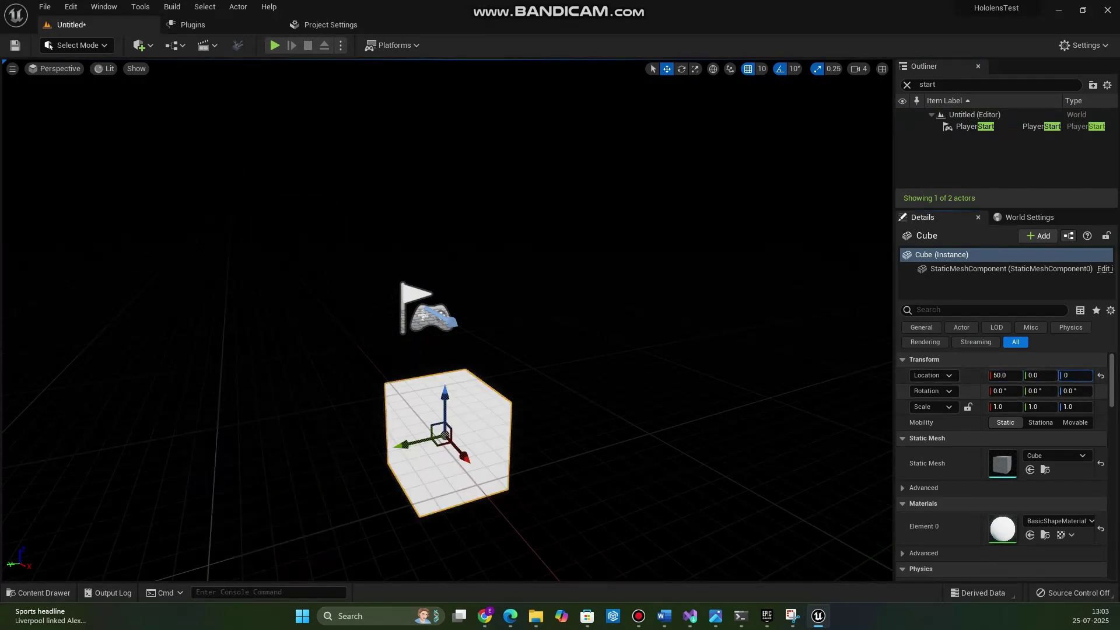
key(Return)
Step: Check the cube against the PlayerStart and set the cube's scale to 0.2 on all three axes
click(976, 126)
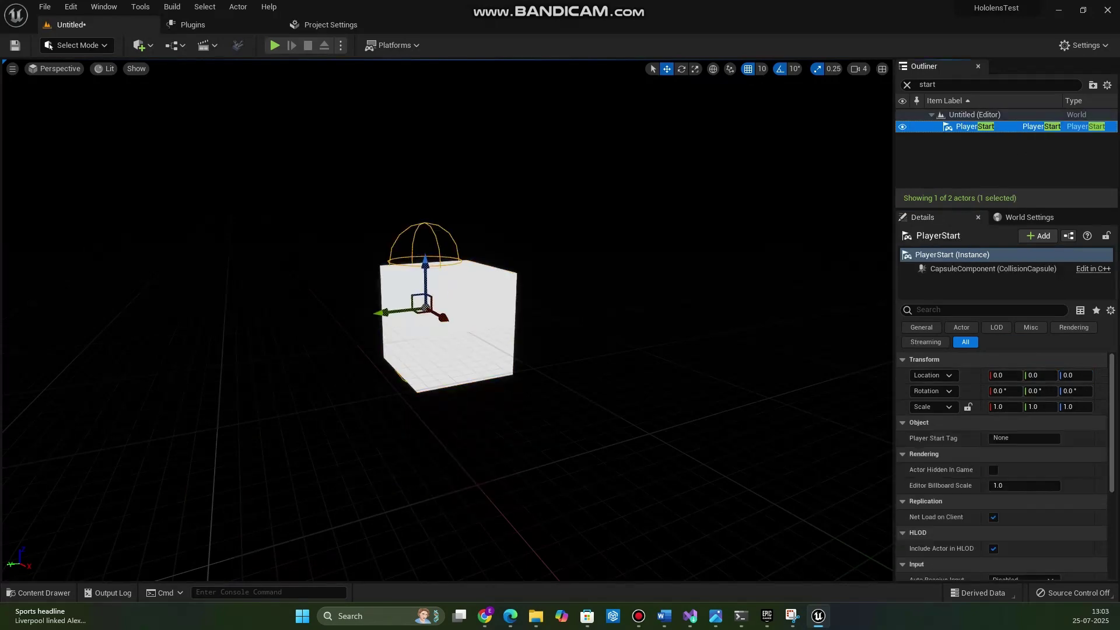
right_drag(447, 319, 636, 286)
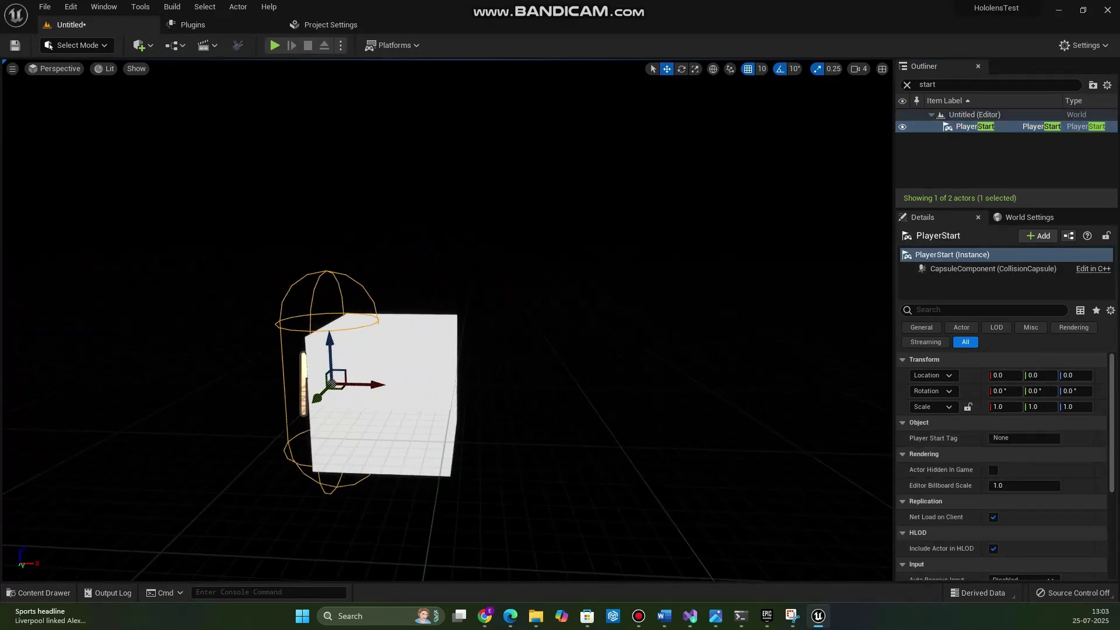
click(408, 361)
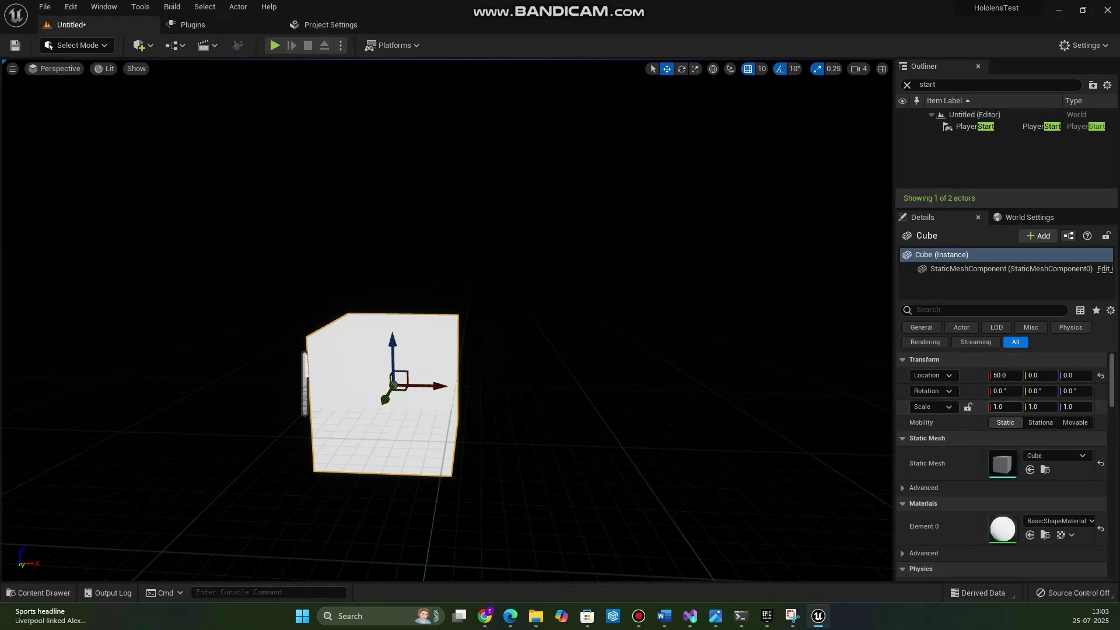
click(998, 407)
text(0.2)
key(Tab)
text(0)
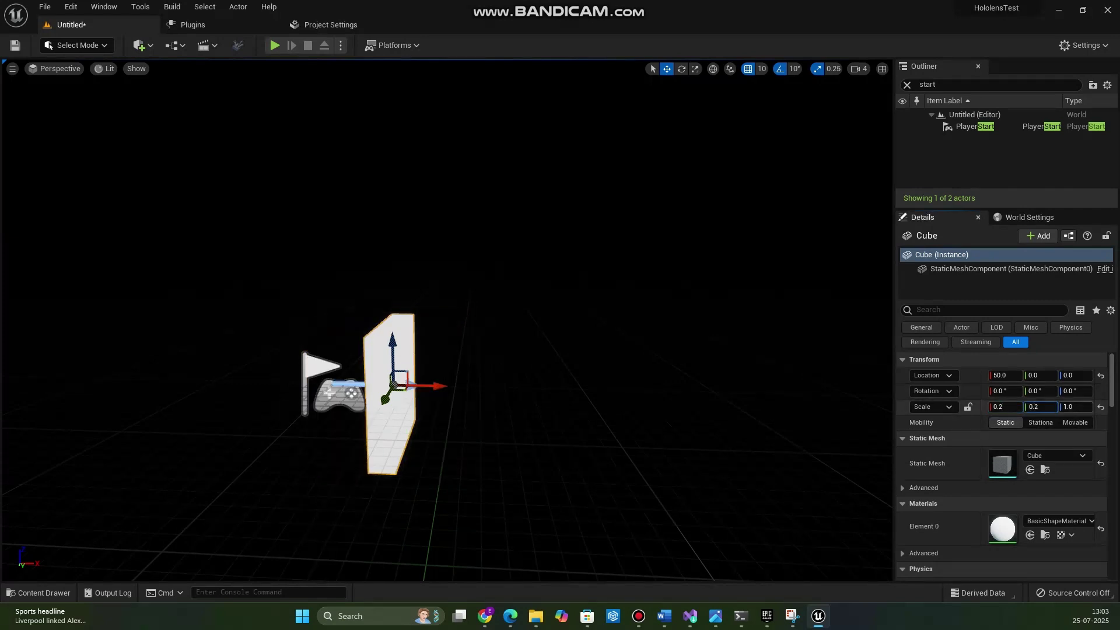
text(.2)
key(Tab)
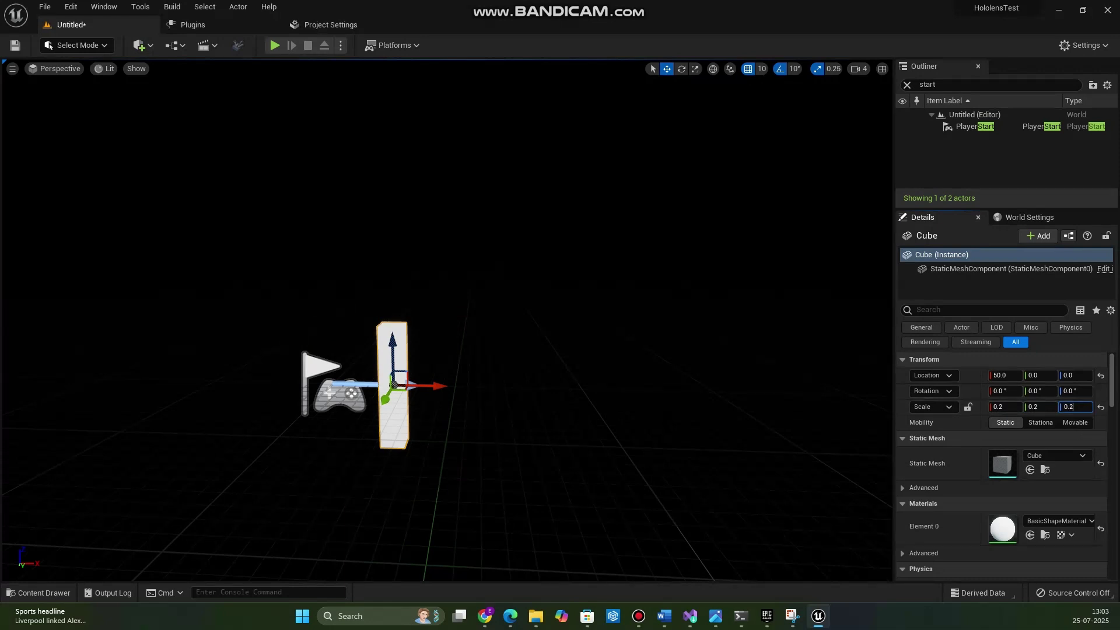
key(Return)
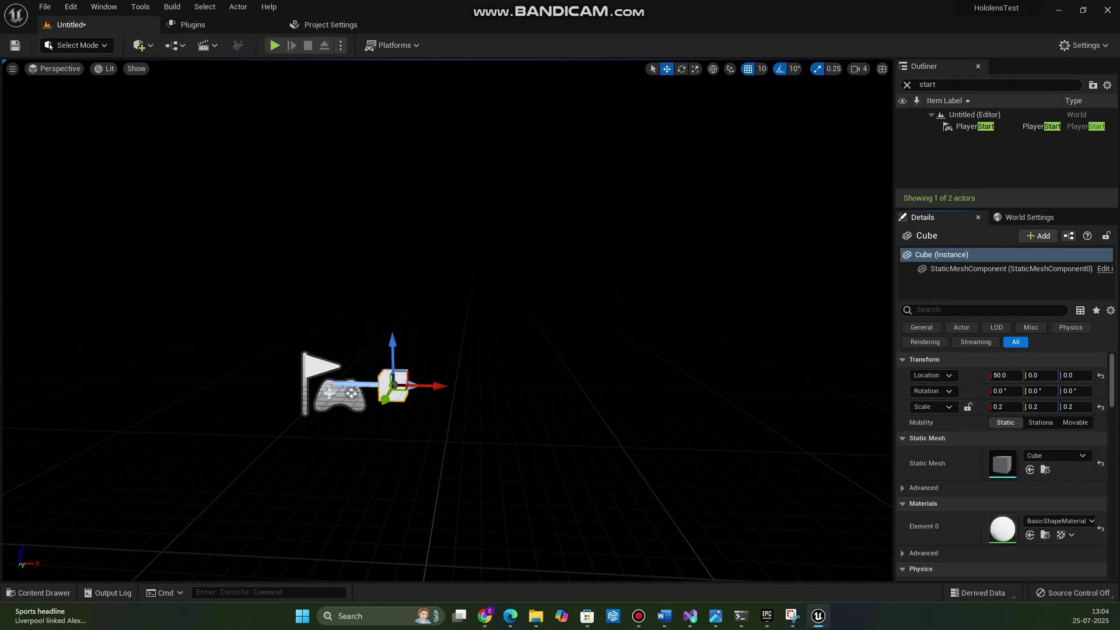
Step: Clear the Outliner filter and place a Directional Light in the level at about X -220, Y -410, Z 260
click(907, 84)
click(140, 46)
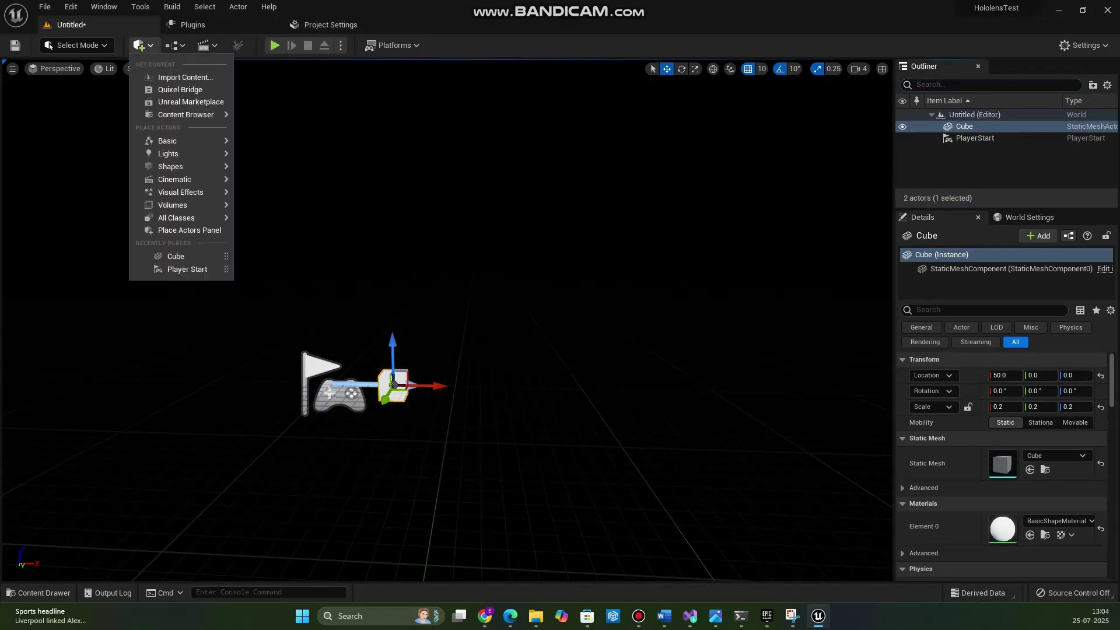
mouse_move(174, 154)
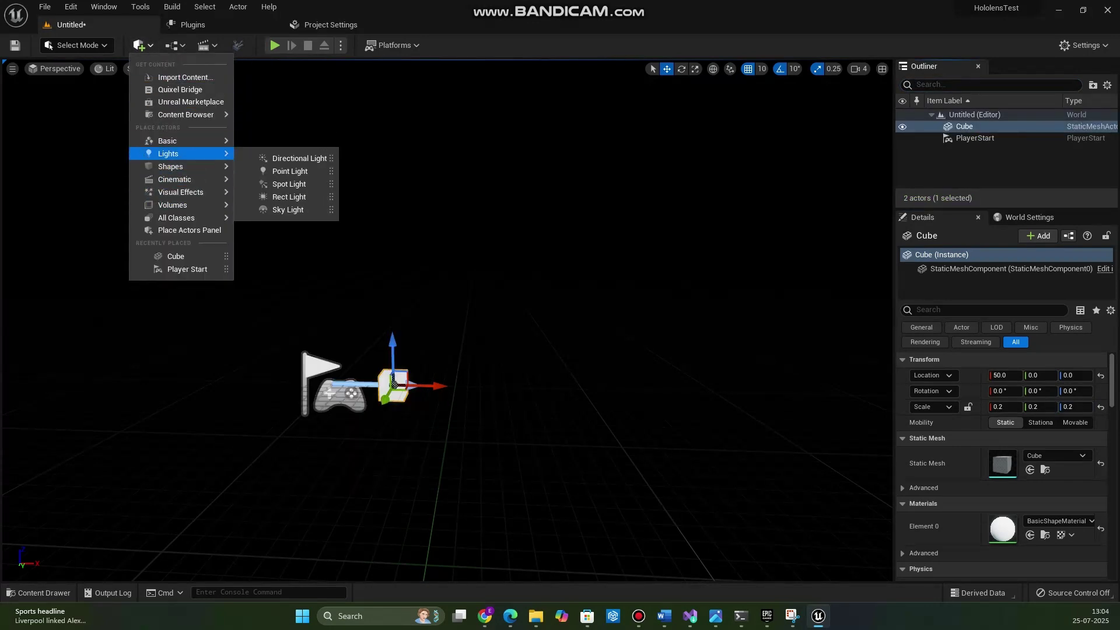
drag(295, 158, 285, 123)
scroll(447, 320, up, 3)
right_drag(284, 124, 374, 152)
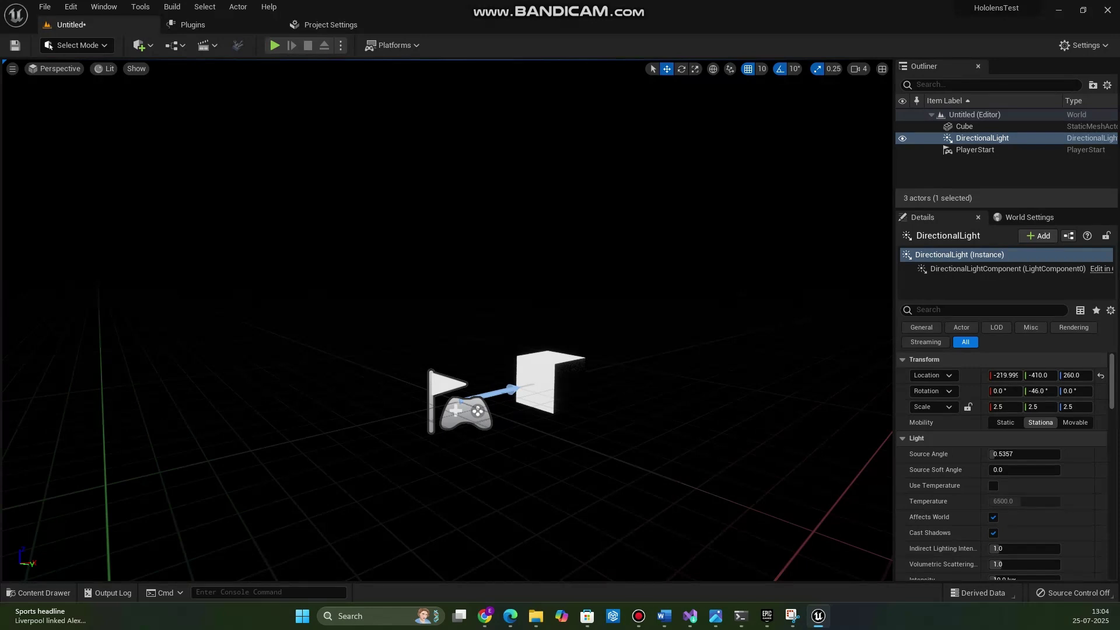
right_drag(373, 152, 356, 145)
Step: Save the level as HololensLevel in the Content folder and play it in the viewport
click(45, 6)
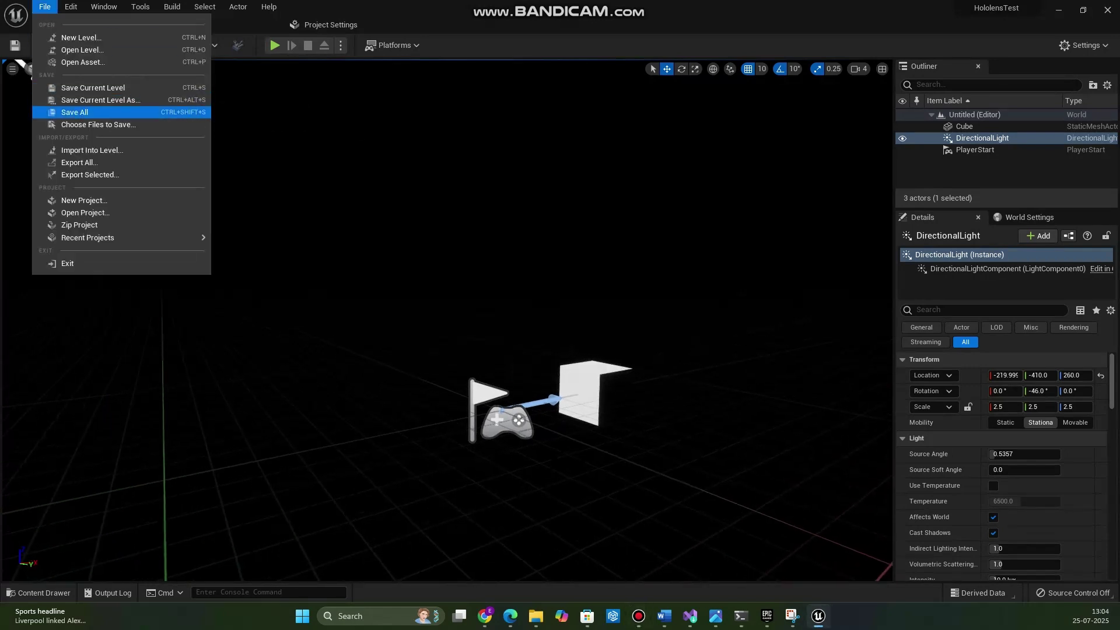
key(Return)
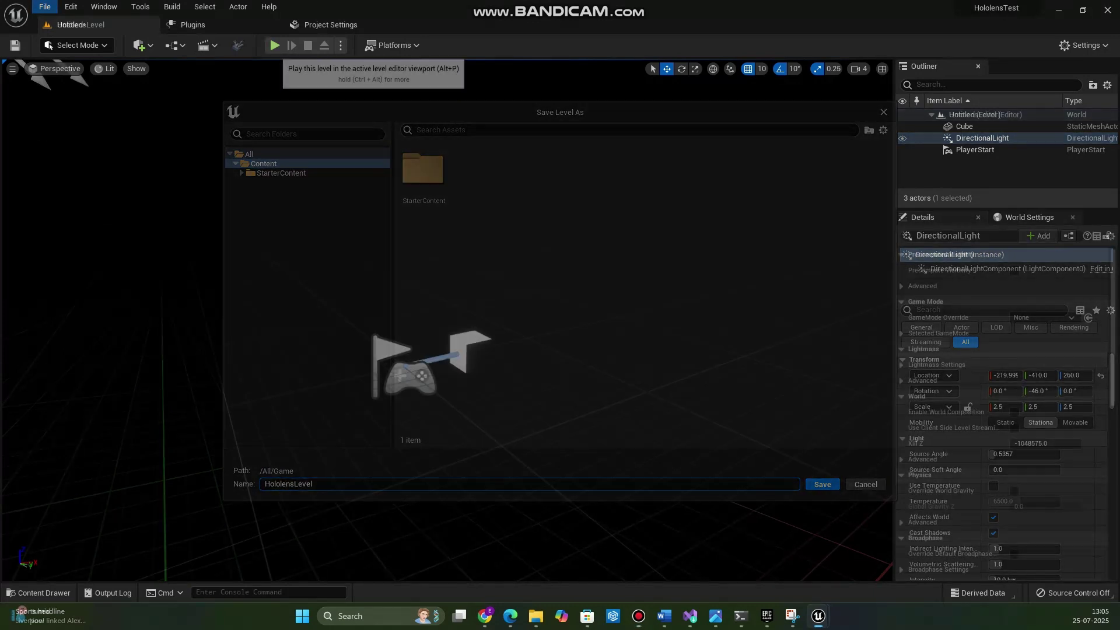
click(274, 45)
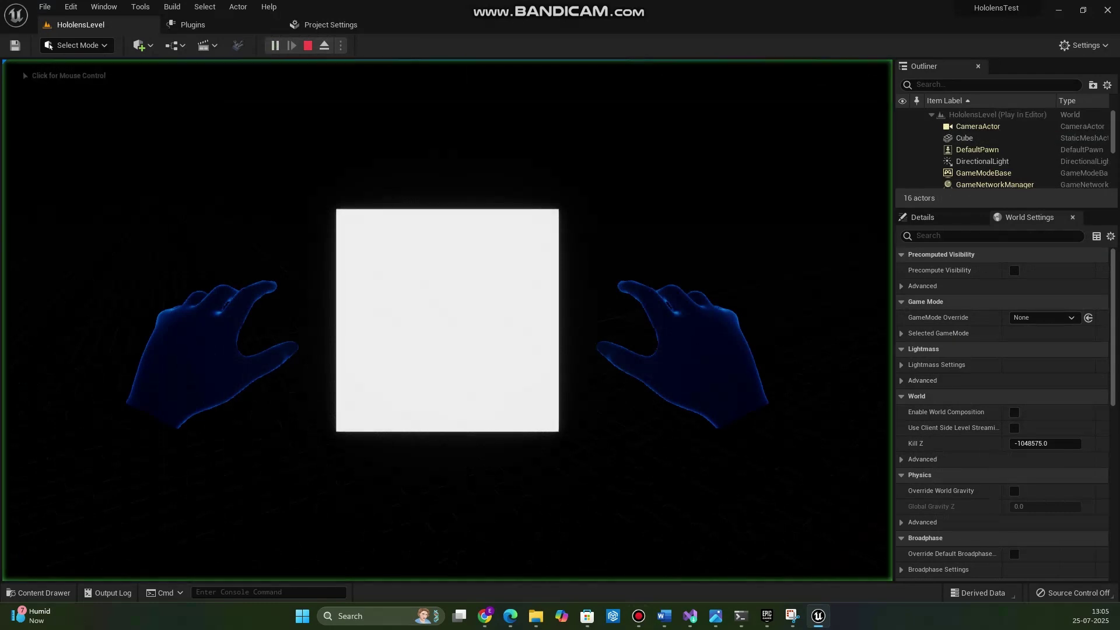
Step: Take mouse control of the running level, look around the cube, and end the play session
click(446, 320)
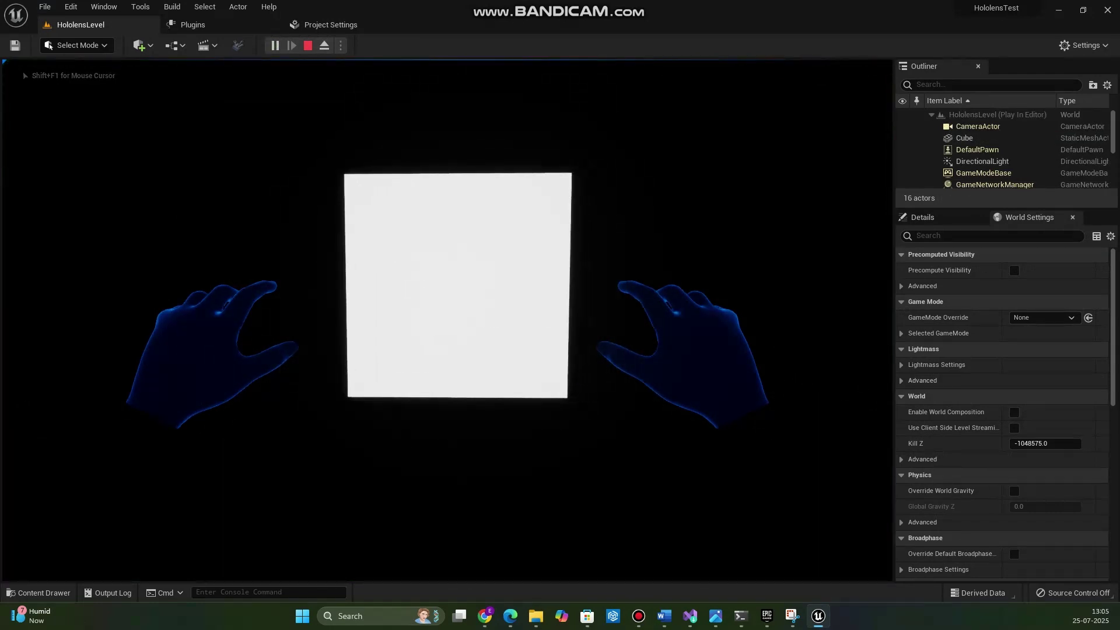
key(Escape)
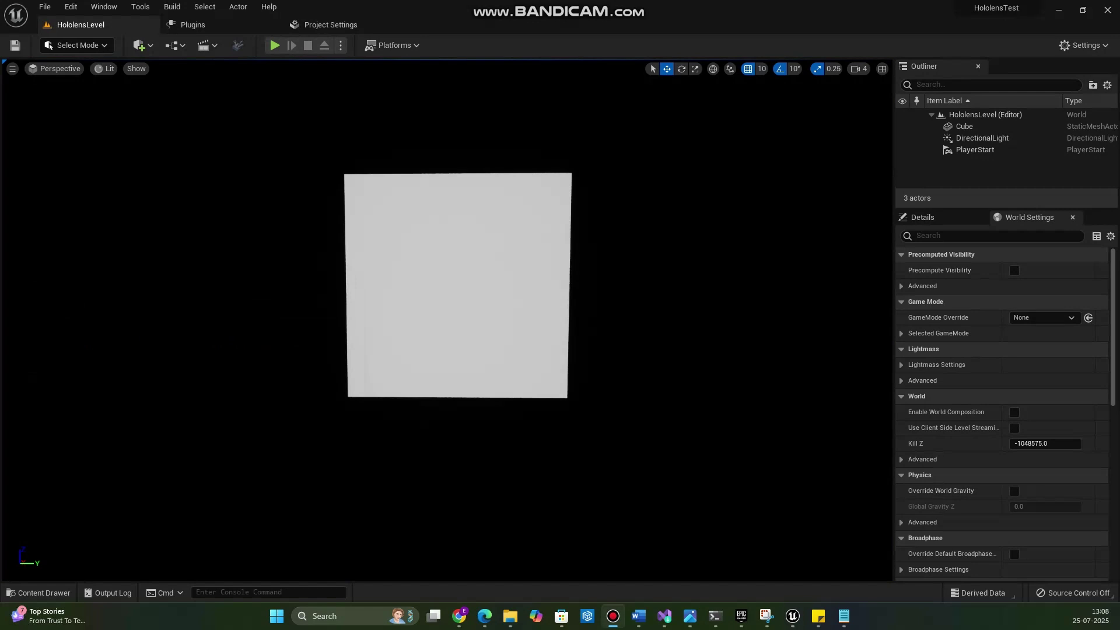
Step: Create a data asset of class ARSessionConfig in the Content folder
click(38, 593)
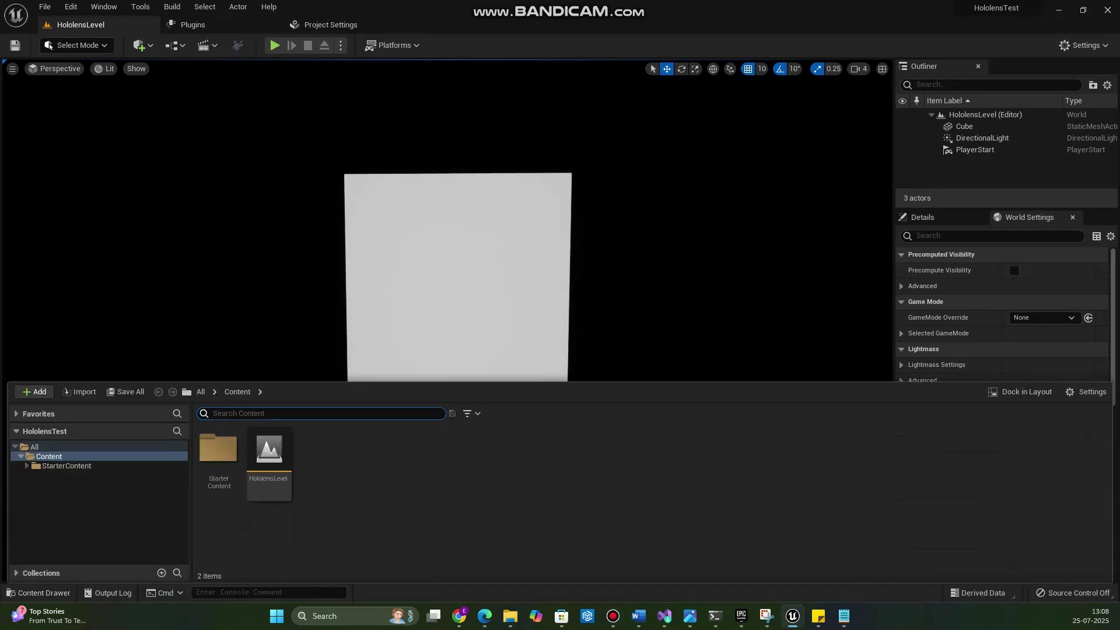
click(35, 391)
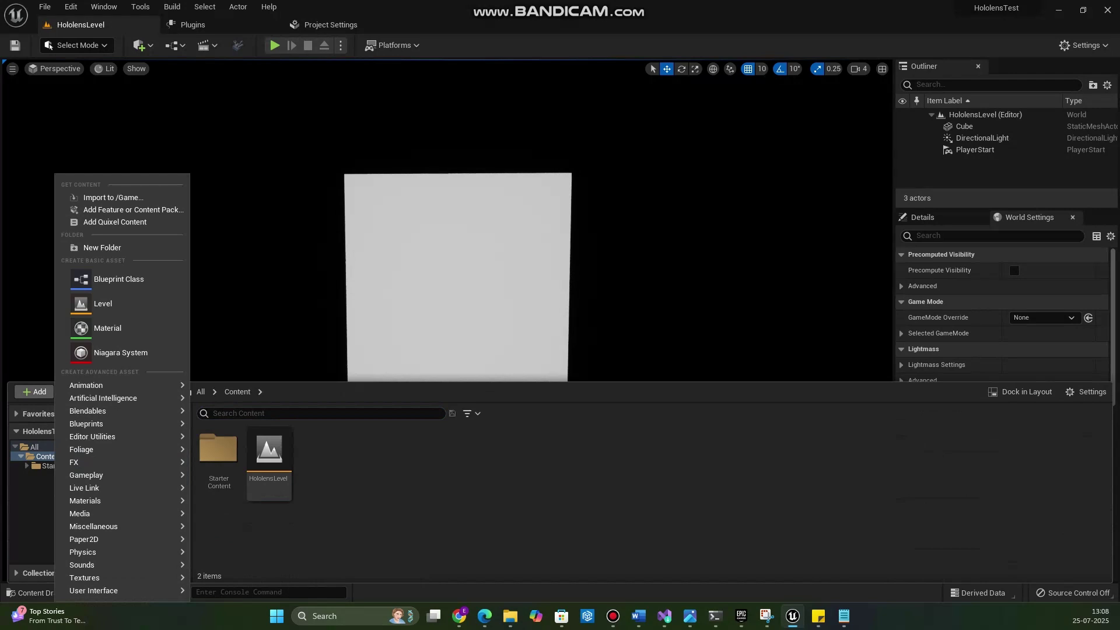
mouse_move(117, 526)
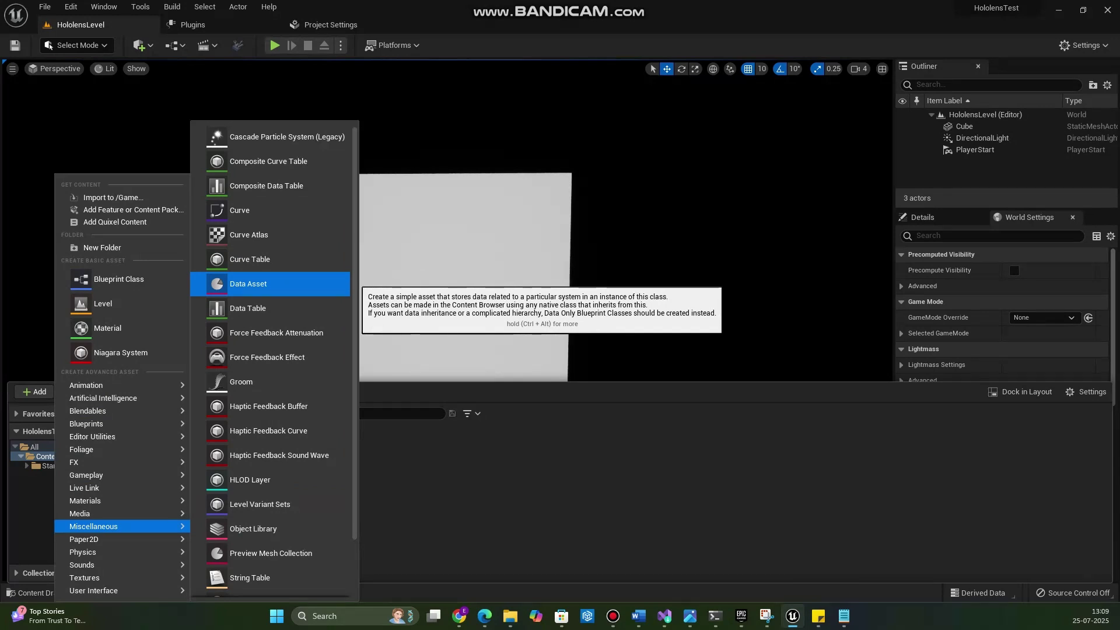
click(249, 284)
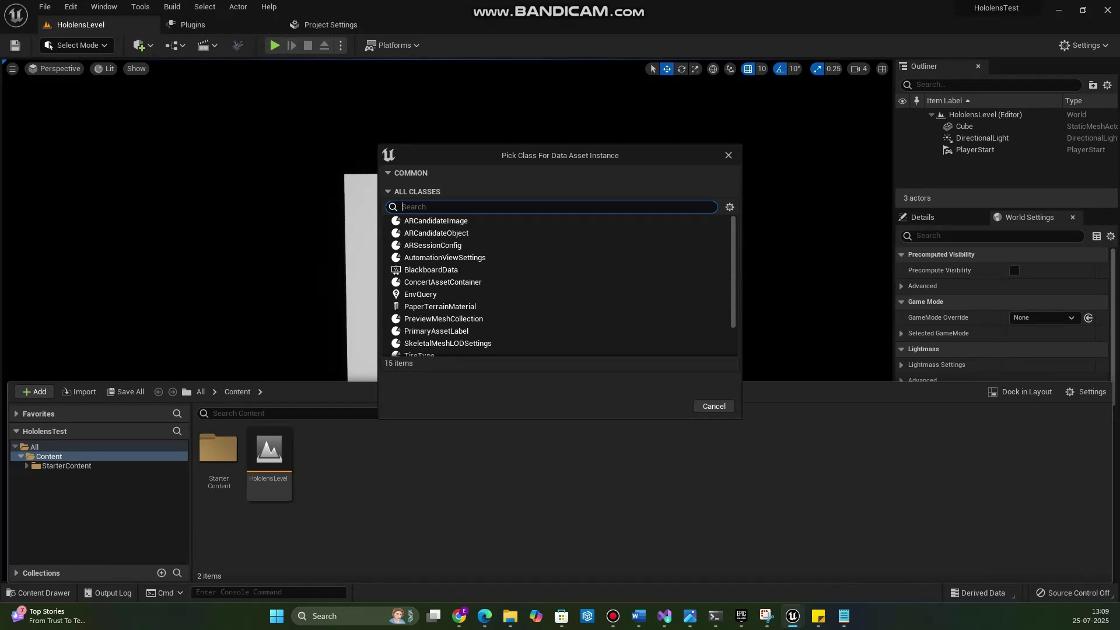
text(arsess)
click(458, 221)
click(668, 275)
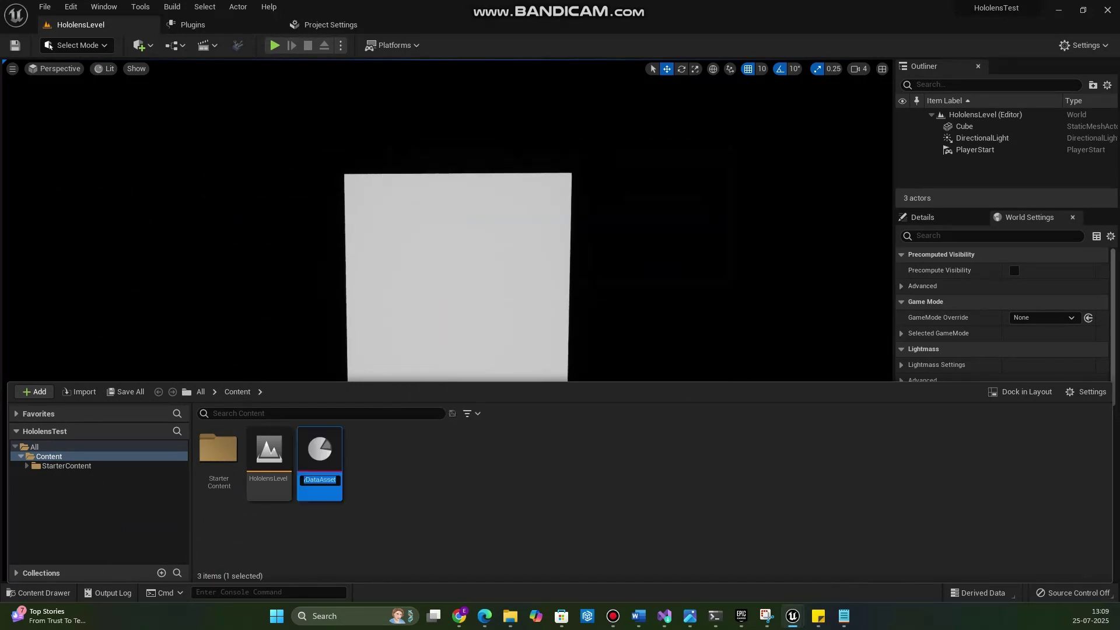
Step: Name the new data asset ARSessionConfig
click(316, 479)
key(ctrl+a)
key(BackSpace)
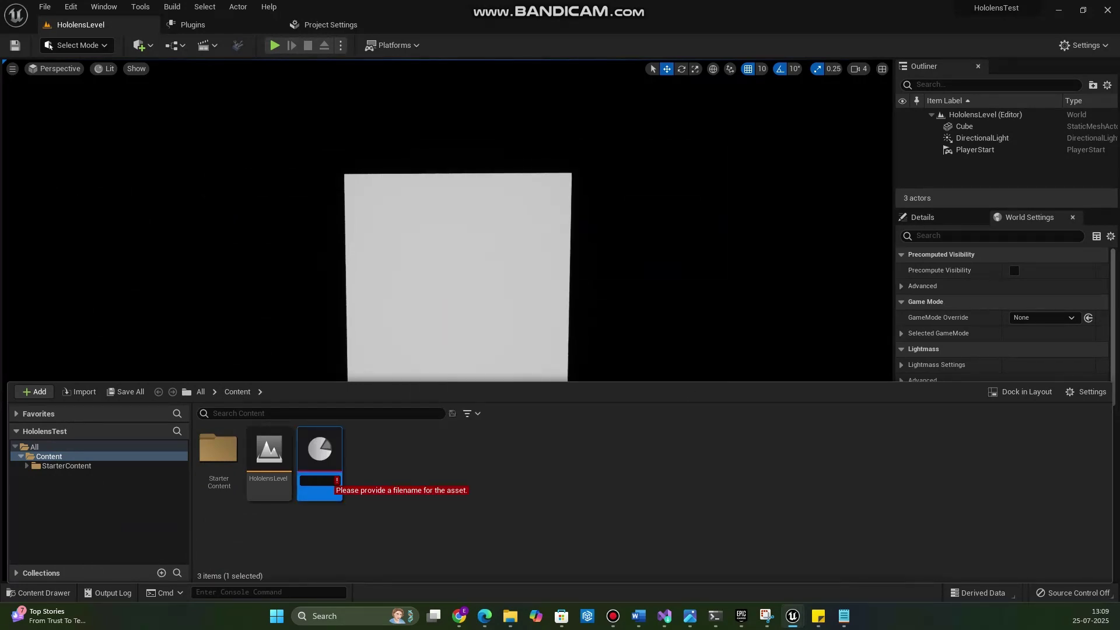
text(ARSessionConfig)
key(Return)
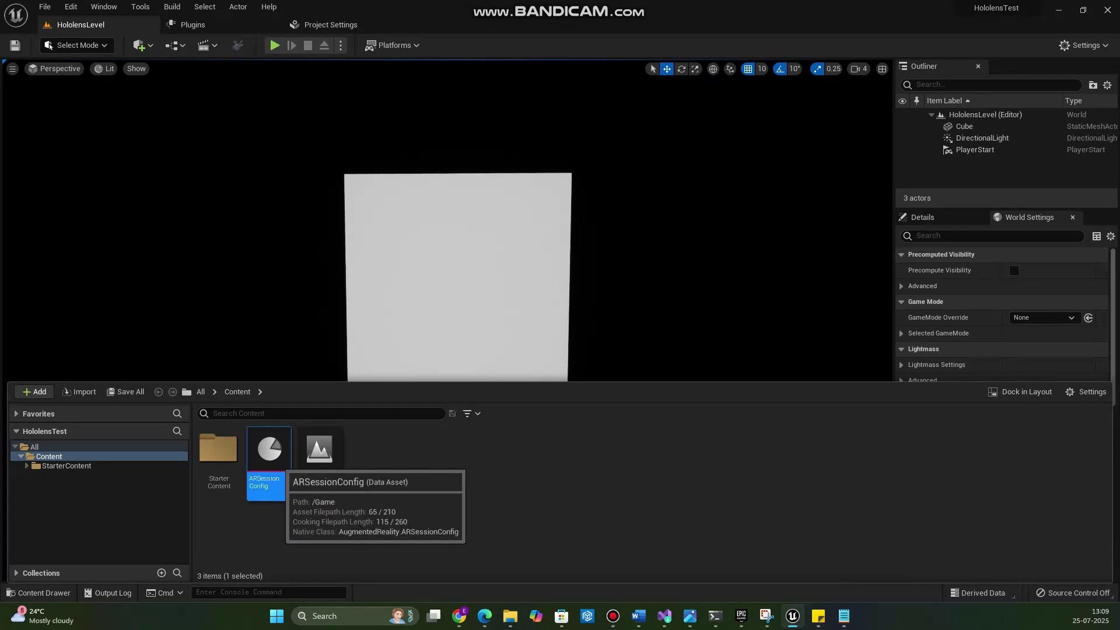
Step: Open the ARSessionConfig asset's settings, save the asset with its default options and close its editor window
double_click(269, 458)
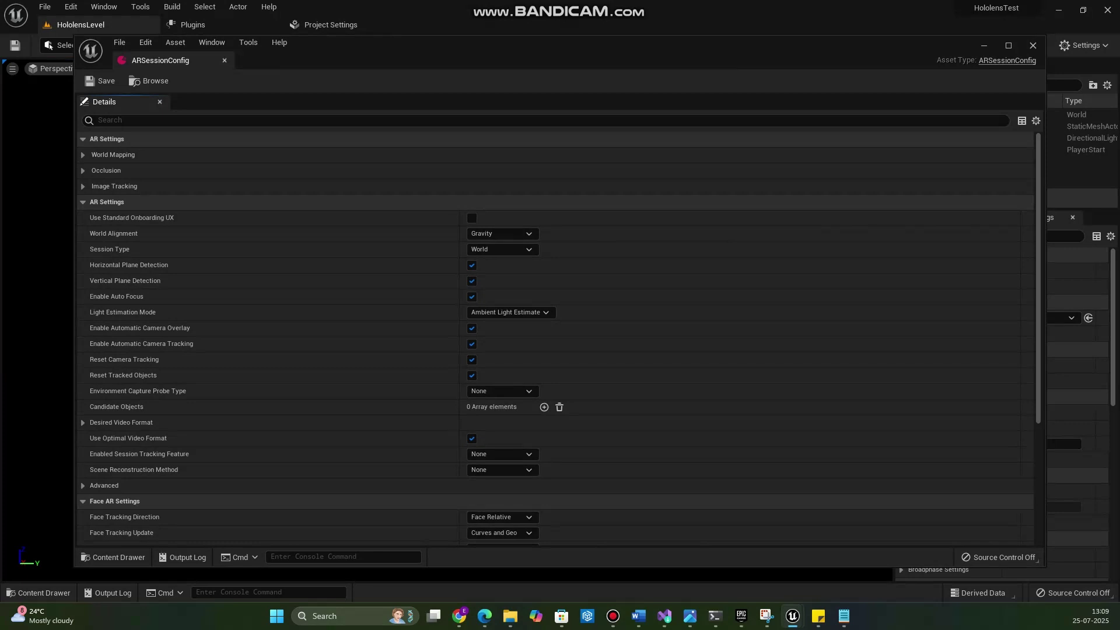
key(alt+Tab)
click(103, 83)
key(alt+F4)
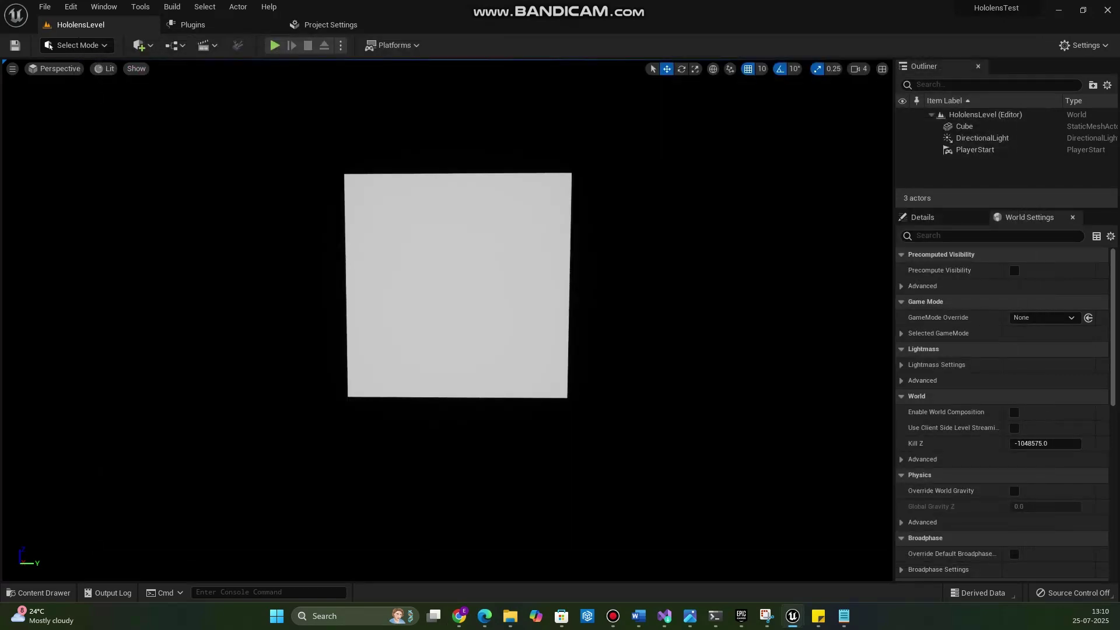
Step: Dock the Content Browser into the main editor layout
key(alt+Tab)
key(ctrl+space)
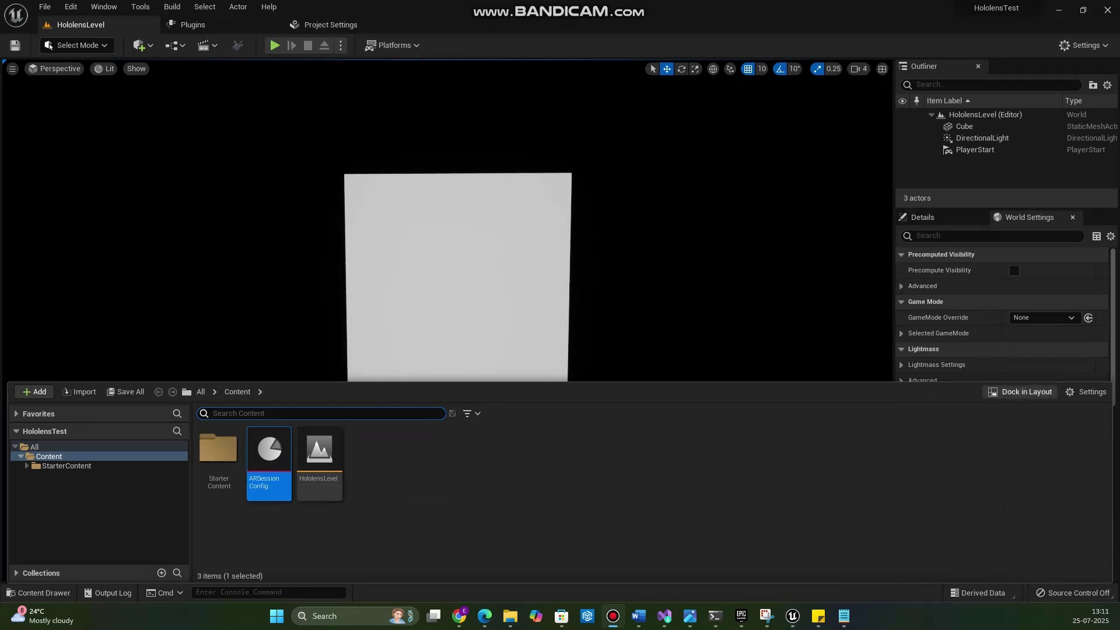
click(1020, 392)
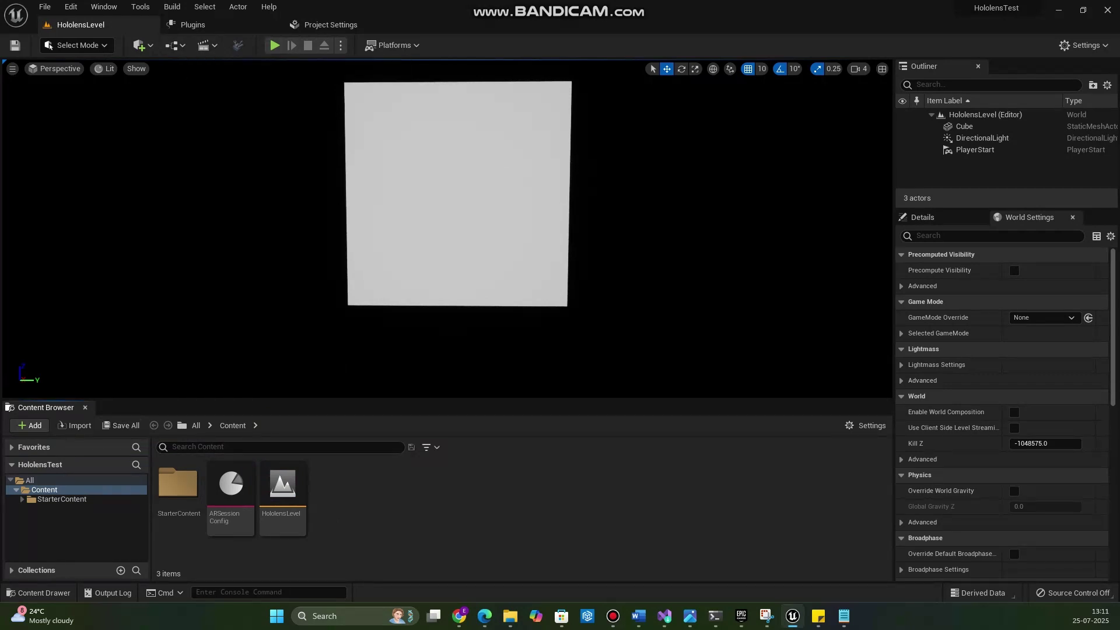
click(85, 407)
click(37, 592)
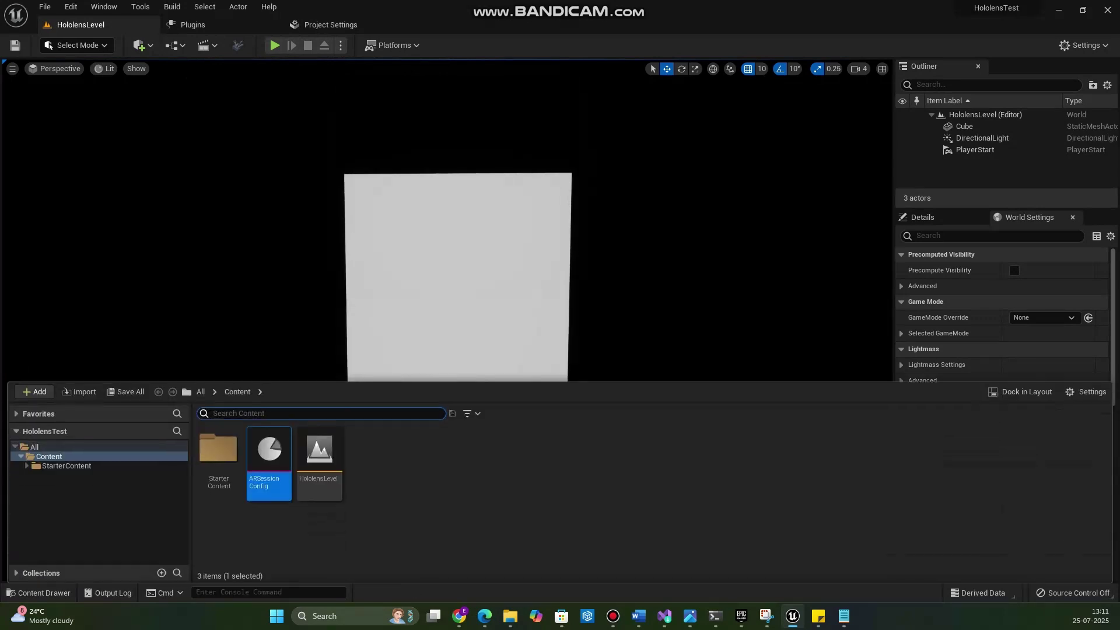
Step: Open the Level Blueprint of HololensLevel and dock its editor as a tab in the main window
click(174, 45)
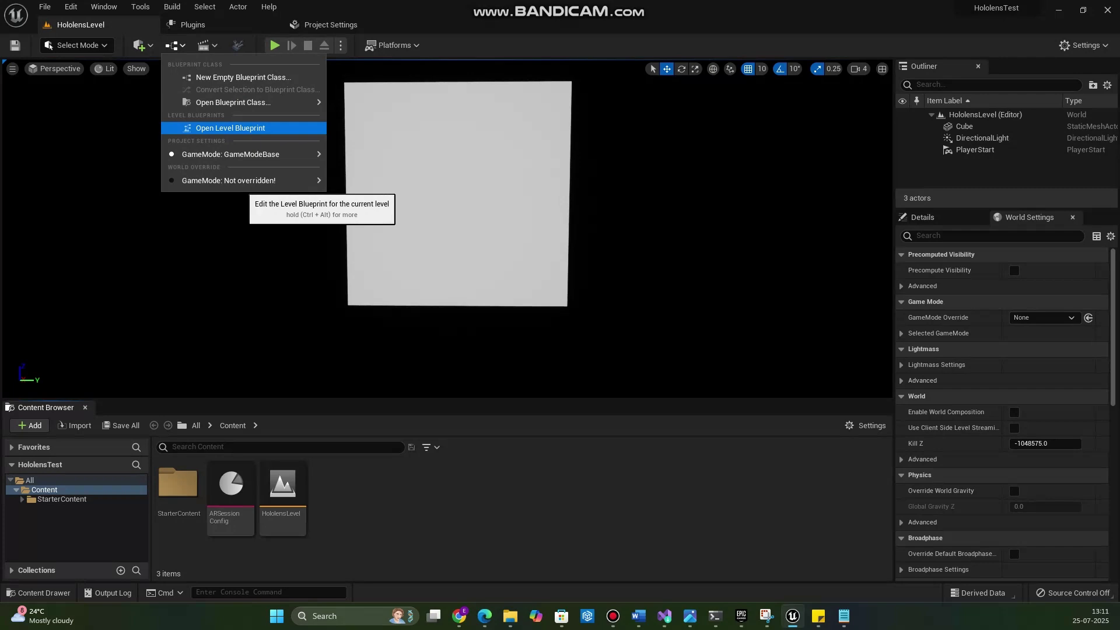
click(233, 128)
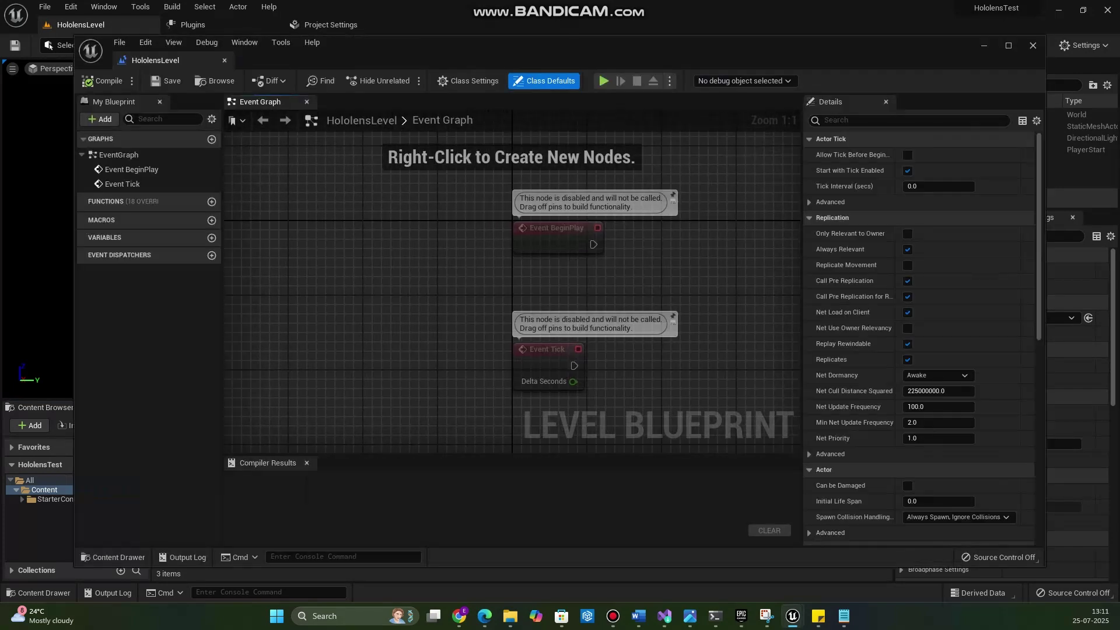
drag(188, 60, 315, 25)
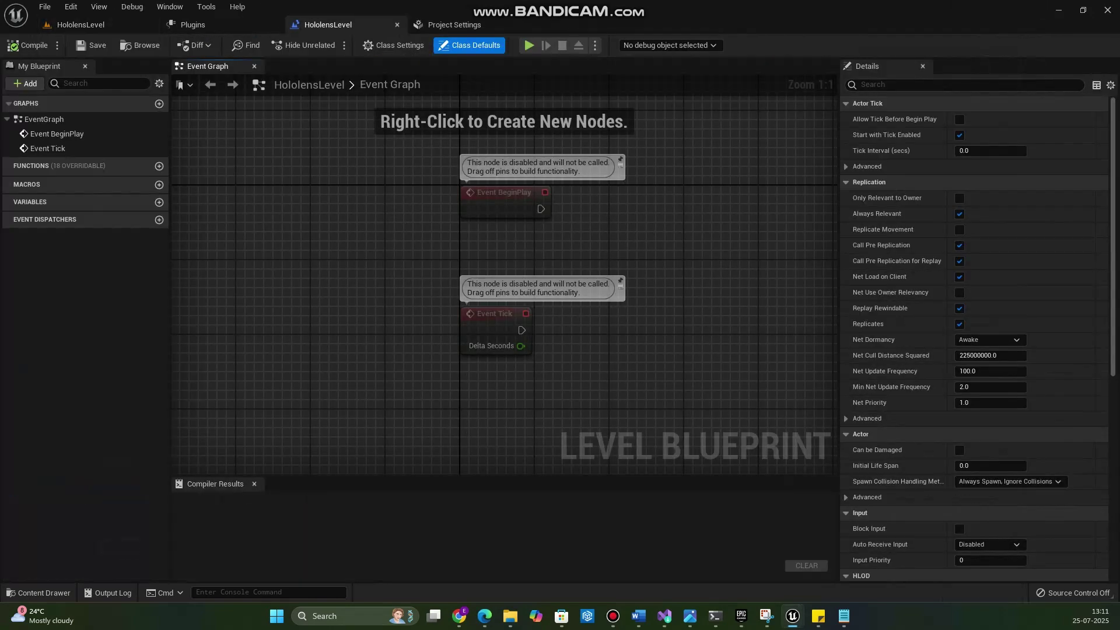
Step: Add a Start AR Session node wired from Event BeginPlay and line the two nodes up in the Event Graph
right_drag(443, 224, 279, 260)
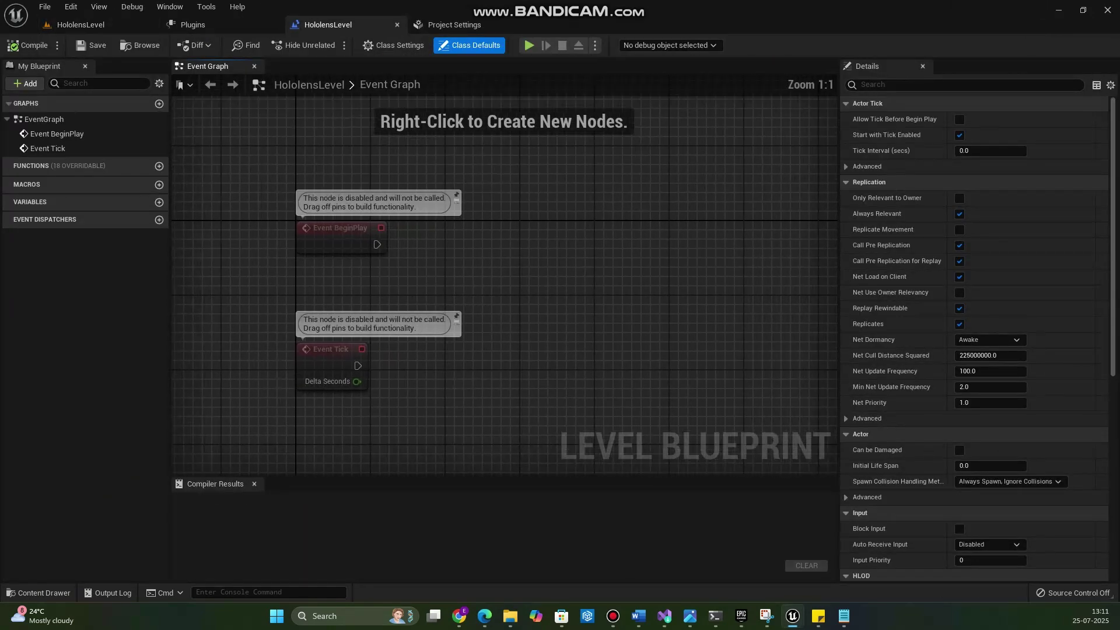
drag(342, 253, 384, 251)
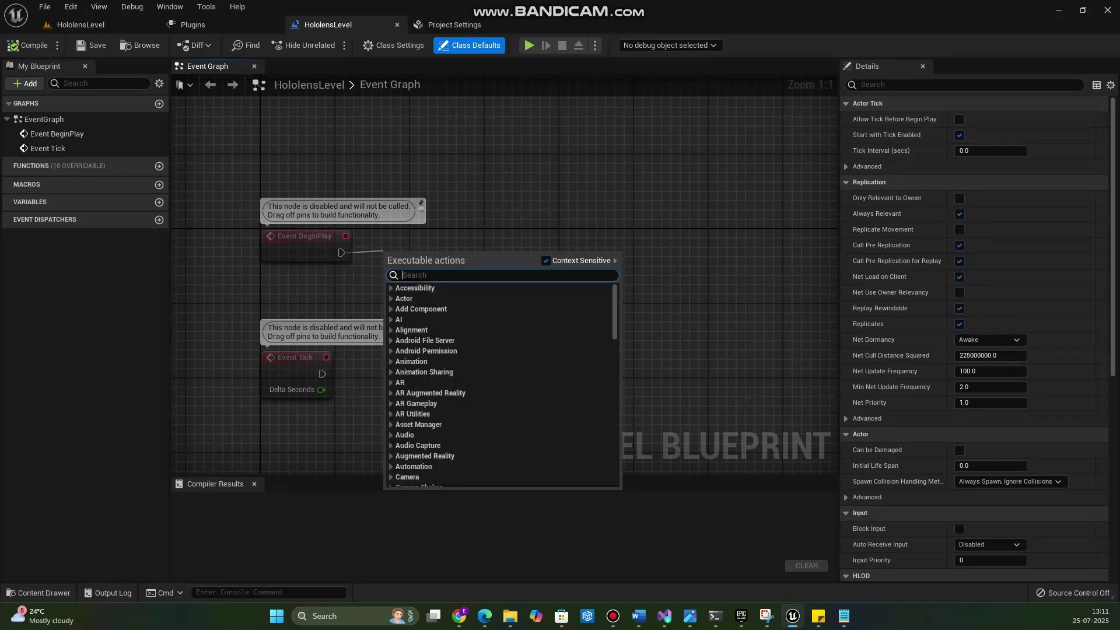
text(start)
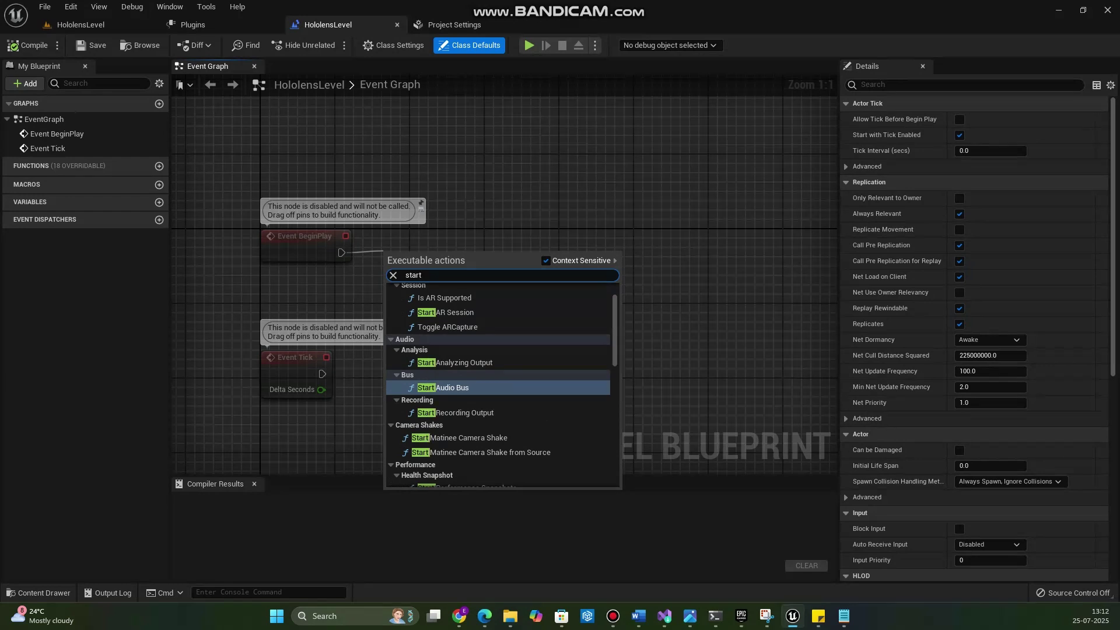
text( ar s)
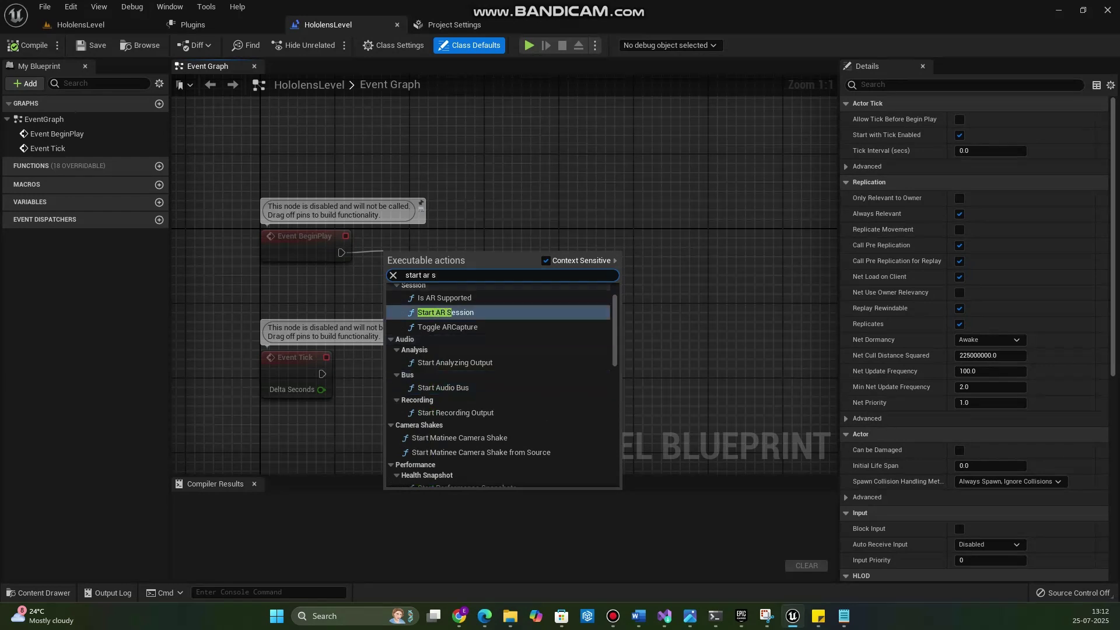
click(448, 312)
drag(461, 255, 489, 227)
drag(314, 235, 327, 173)
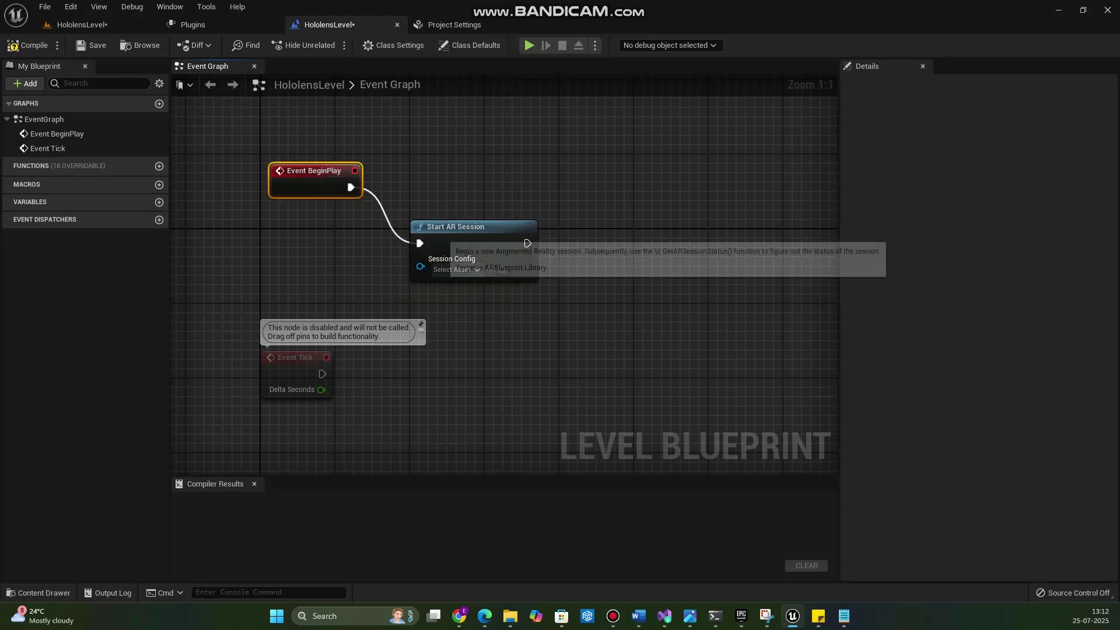
drag(449, 234, 475, 176)
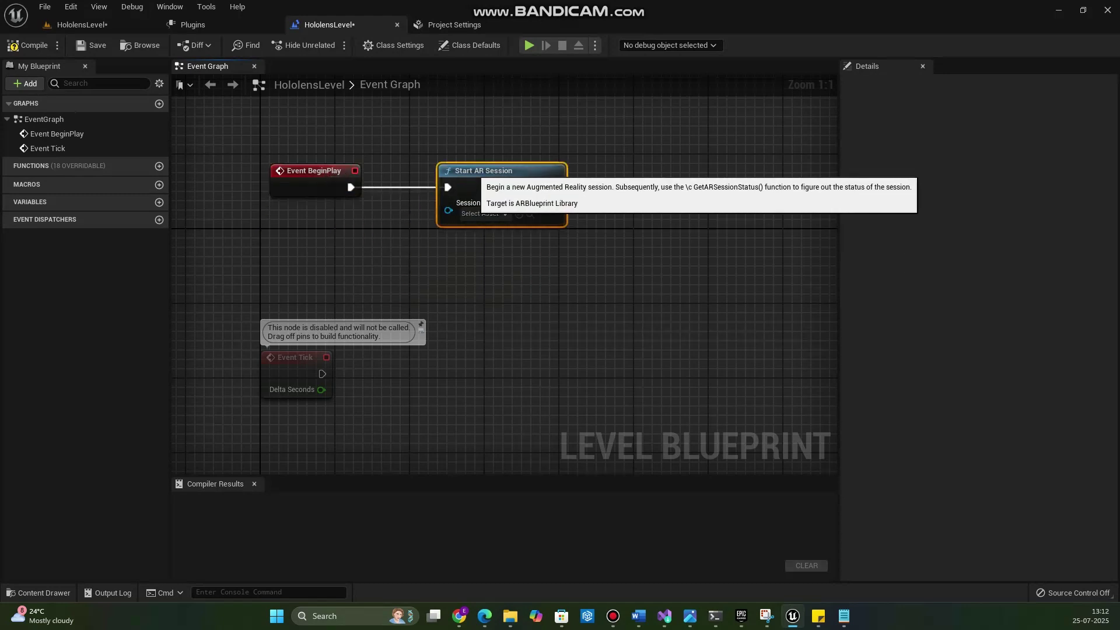
Step: Set the Start AR Session node's Session Config to ARSessionConfig, and compile and save the Level Blueprint
click(483, 214)
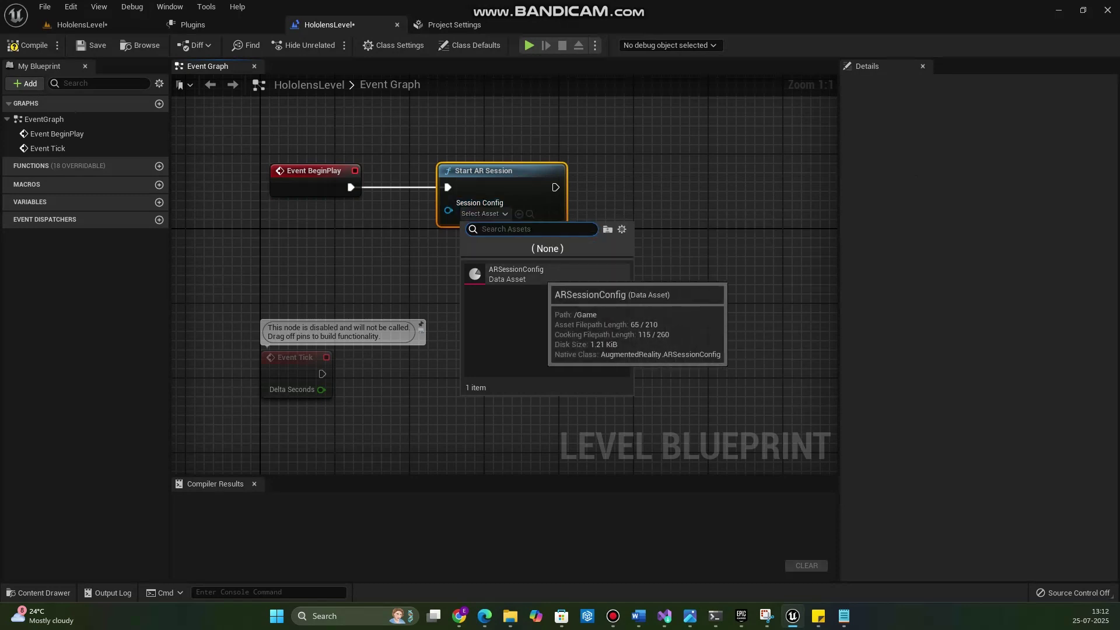
click(516, 273)
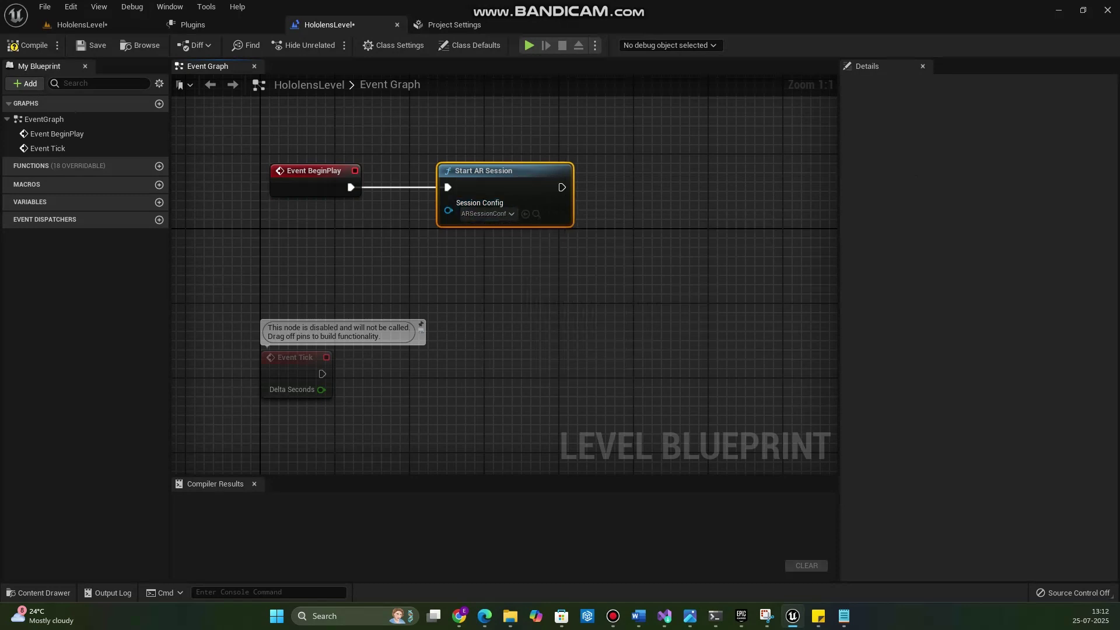
click(28, 45)
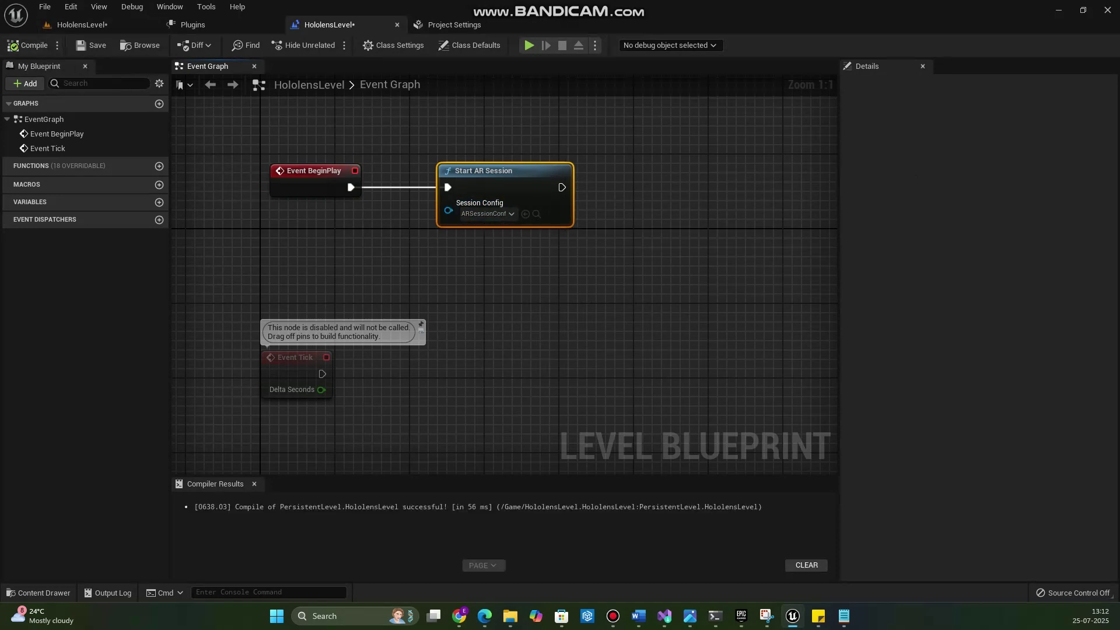
click(91, 45)
right_click(501, 292)
text(star)
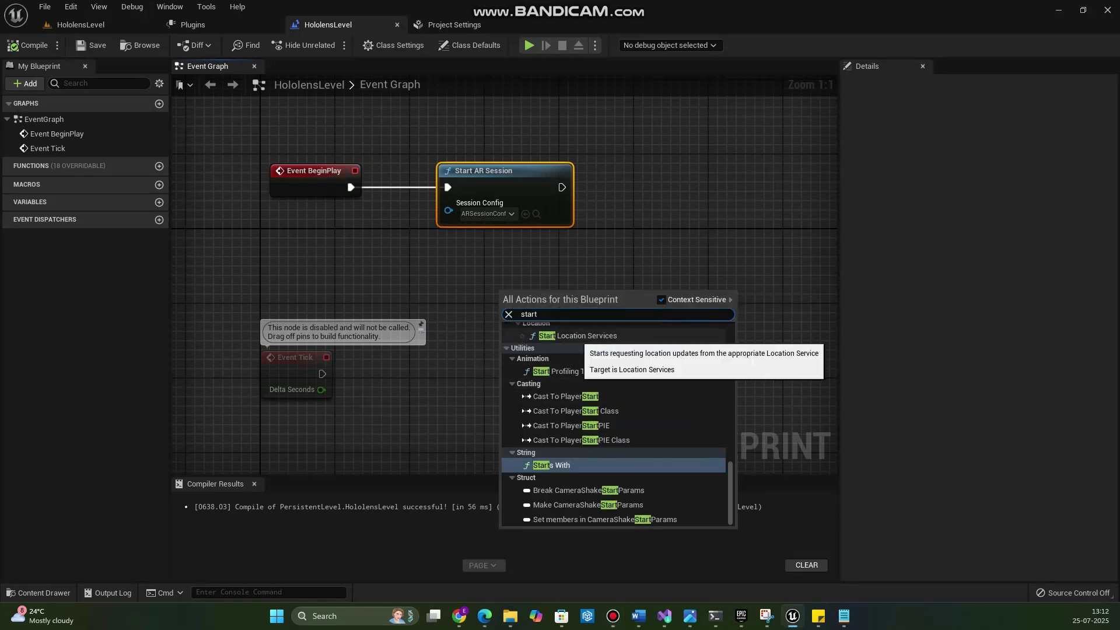
text(t)
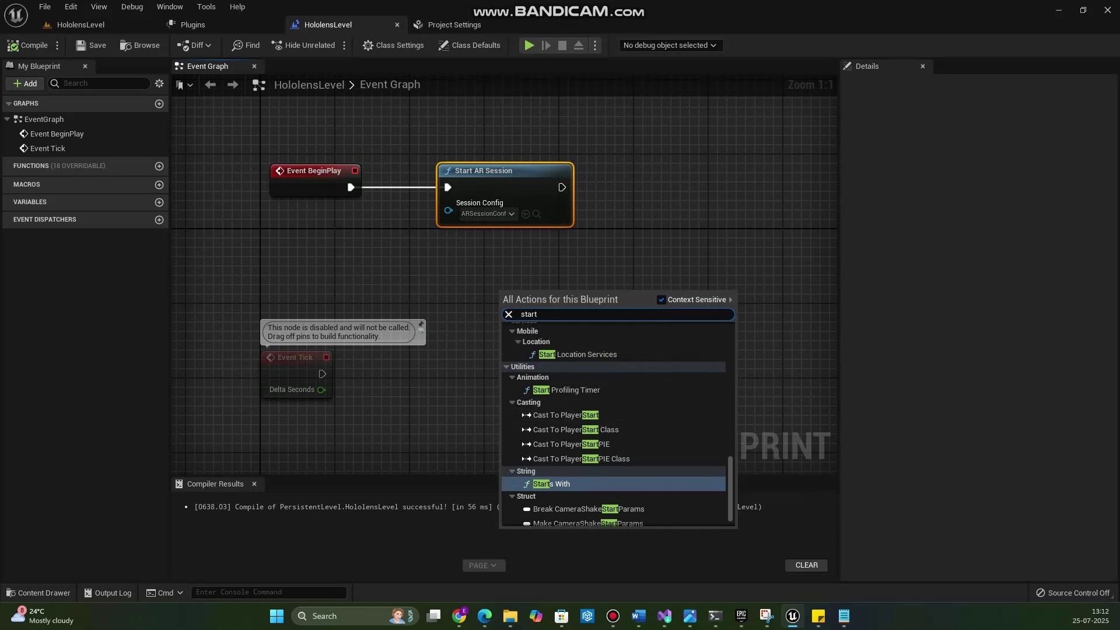
key(BackSpace)
key(BackSpace)
key(BackSpace)
key(BackSpace)
key(BackSpace)
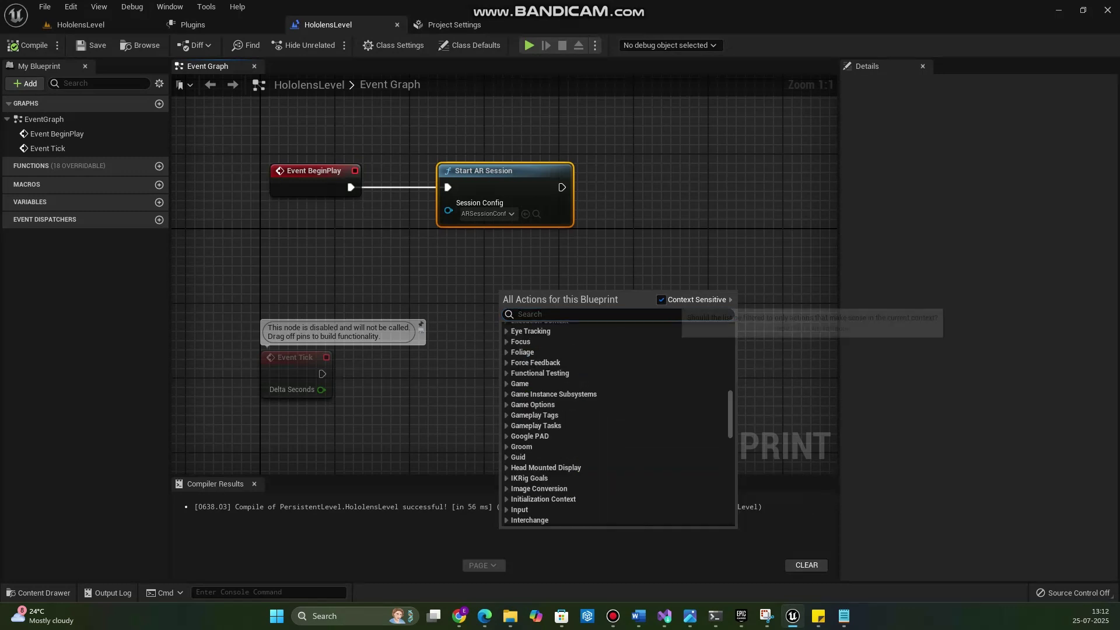
click(662, 300)
click(661, 299)
Step: Delete the Event BeginPlay and Start AR Session nodes from the Event Graph
click(310, 170)
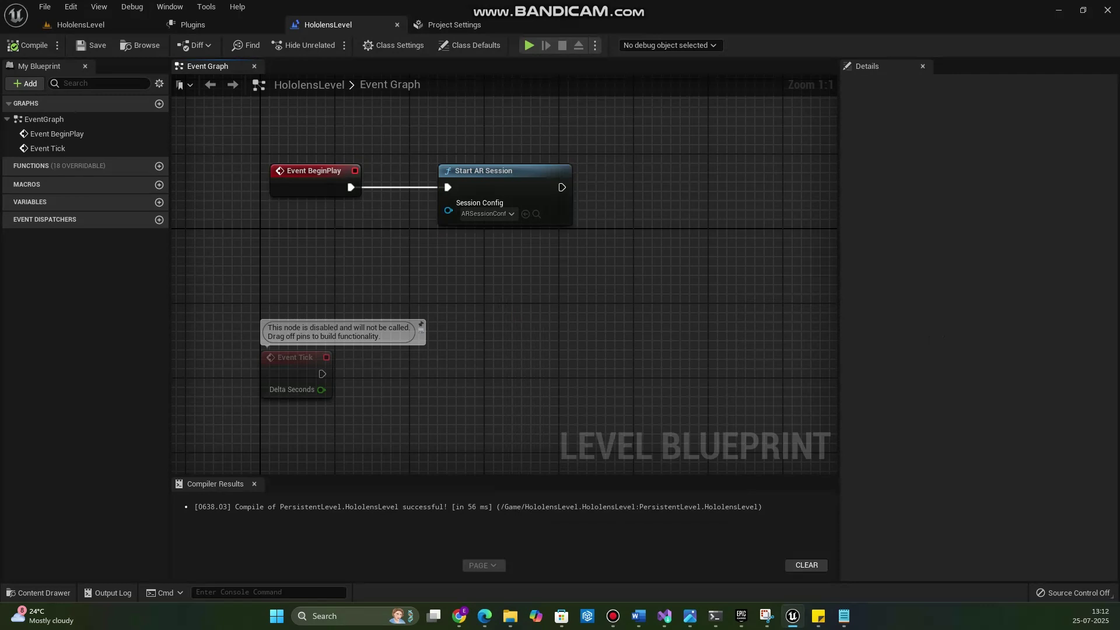
key(Delete)
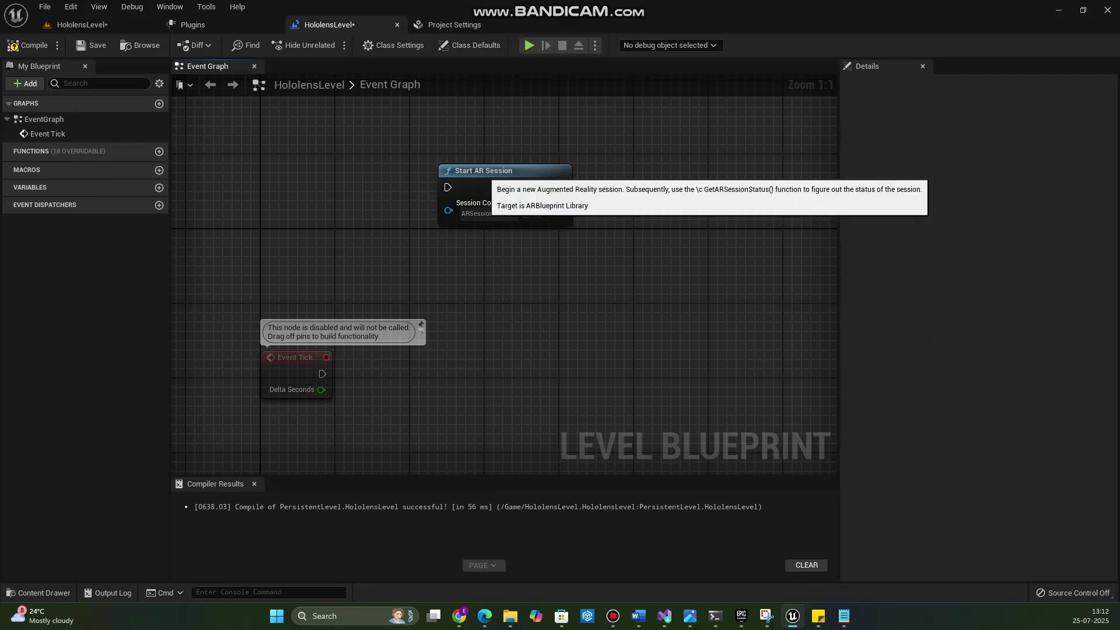
click(484, 171)
key(Delete)
Step: Add a new Event BeginPlay node in the empty area above Event Tick
right_click(364, 185)
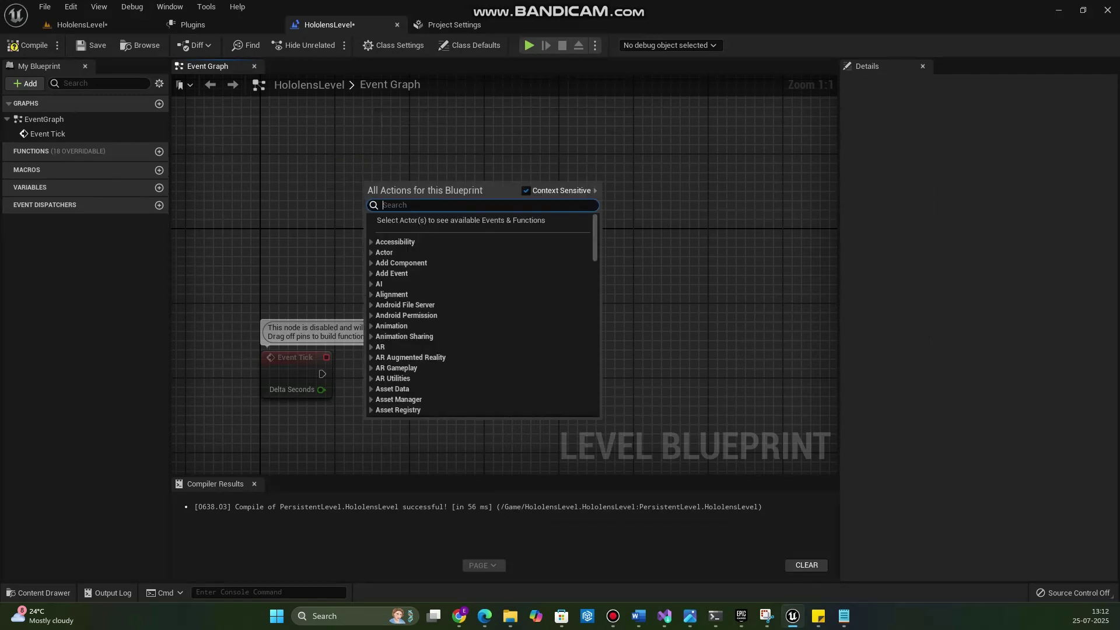
text(event)
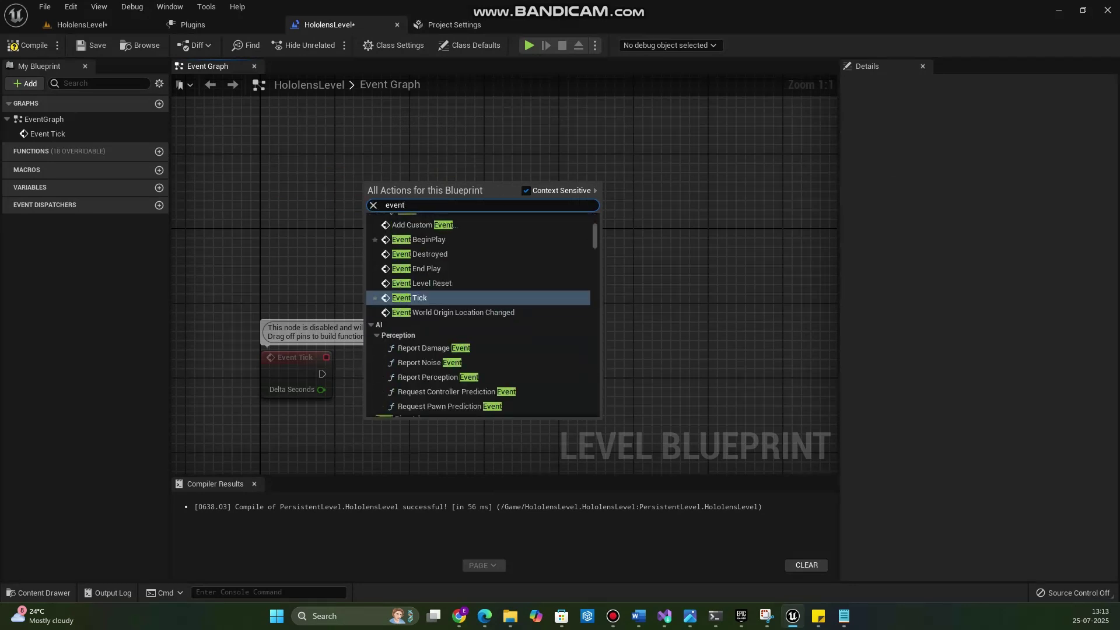
click(419, 239)
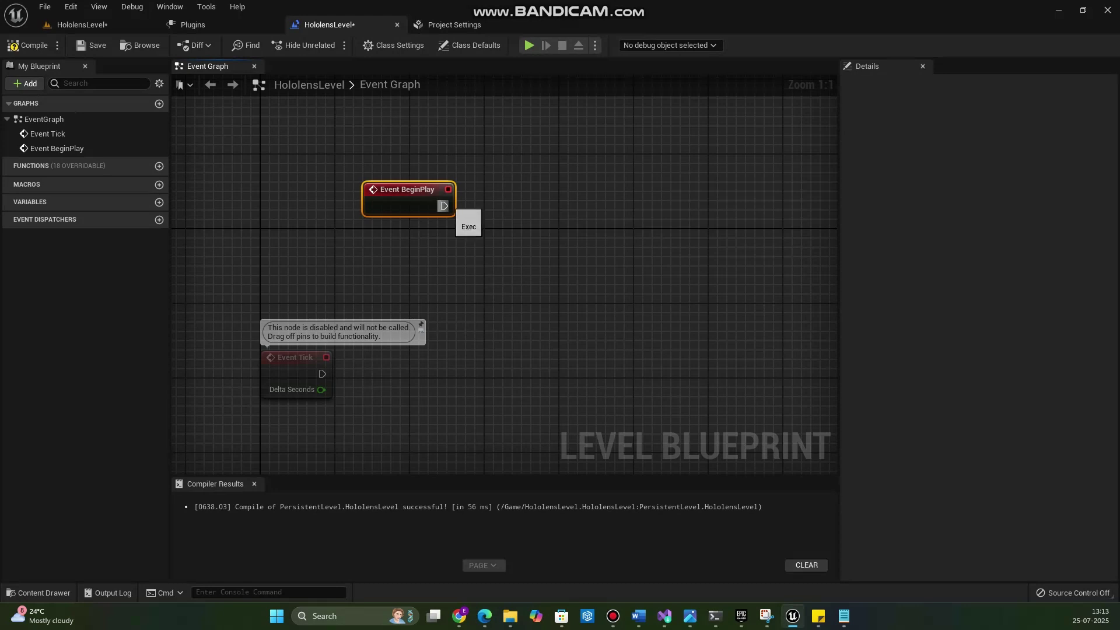
Step: Add a Start AR Session node wired from the new Event BeginPlay node
drag(443, 205, 555, 201)
text(sta)
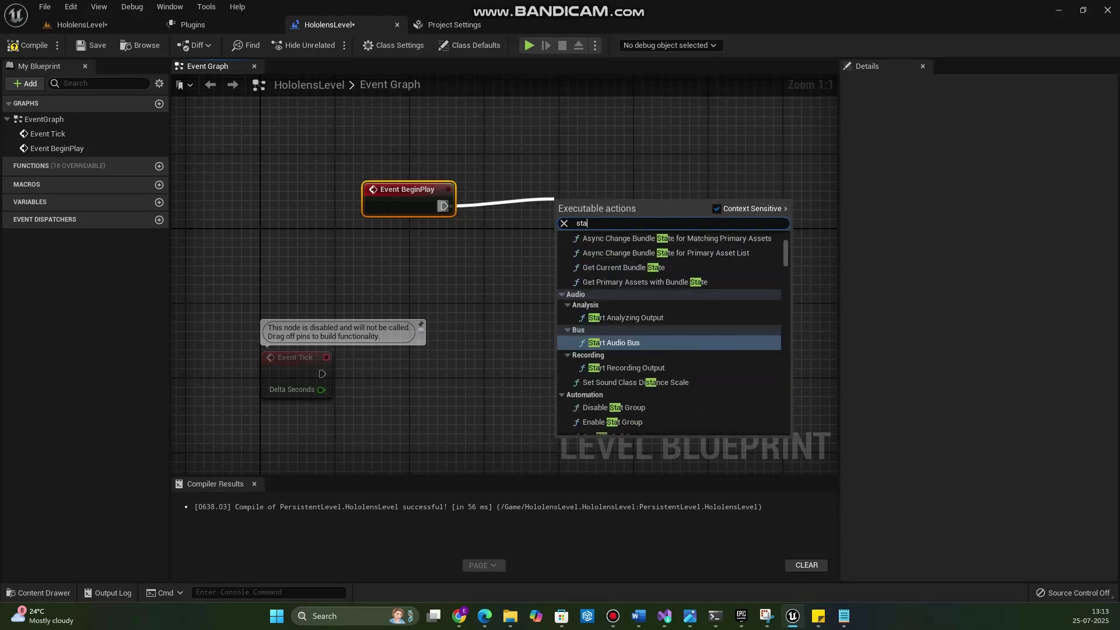
text(rt ar s)
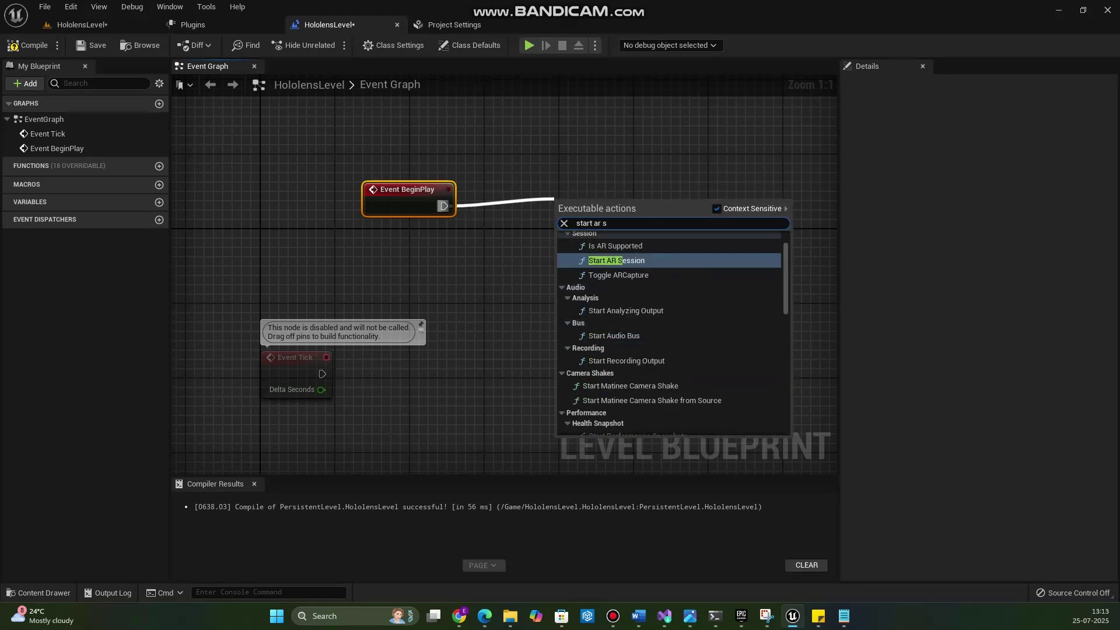
text(e)
key(Return)
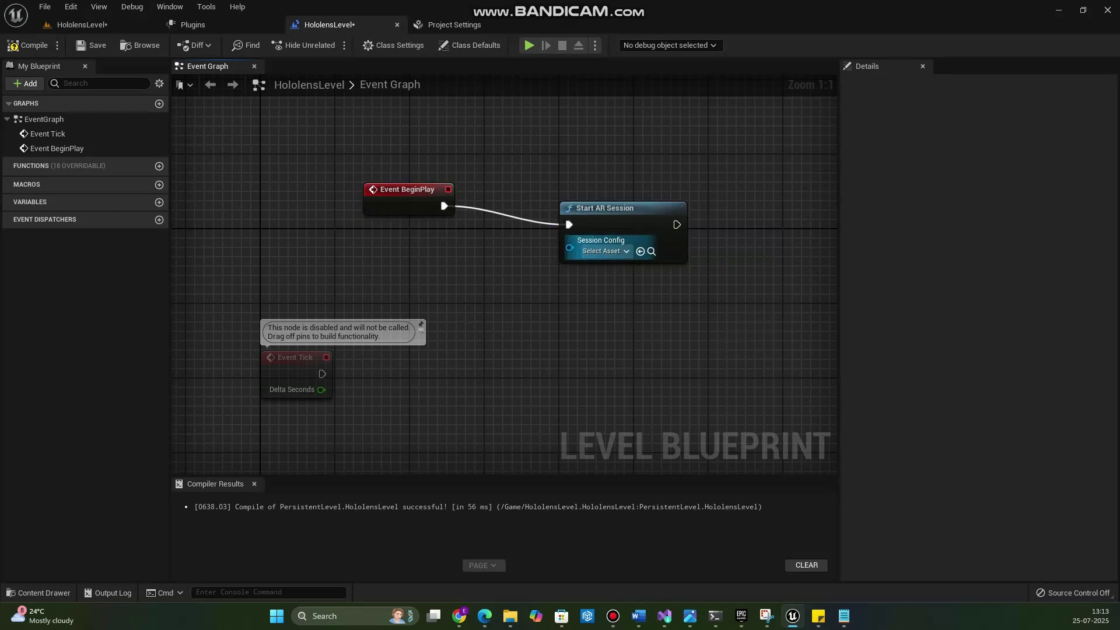
Step: Set the Start AR Session node's Session Config to ARSessionConfig, line it up with Event BeginPlay, and compile the Level Blueprint
click(603, 251)
click(642, 309)
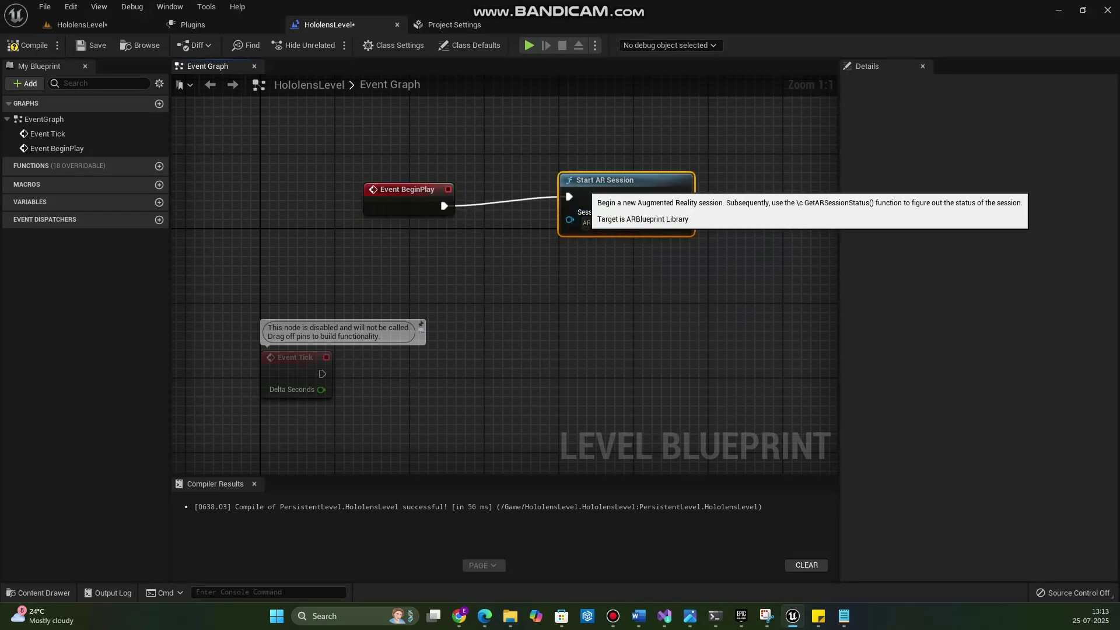
drag(583, 208, 573, 189)
click(27, 45)
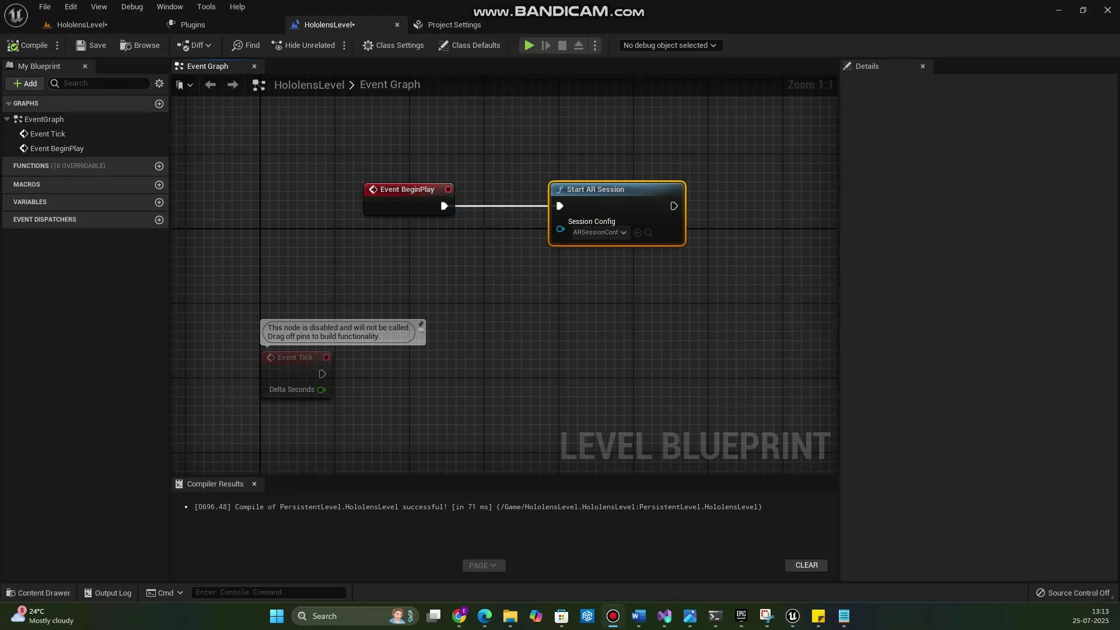
Step: Move Event Tick further down and add an Event End Play node directly beneath Event BeginPlay
drag(295, 357, 276, 413)
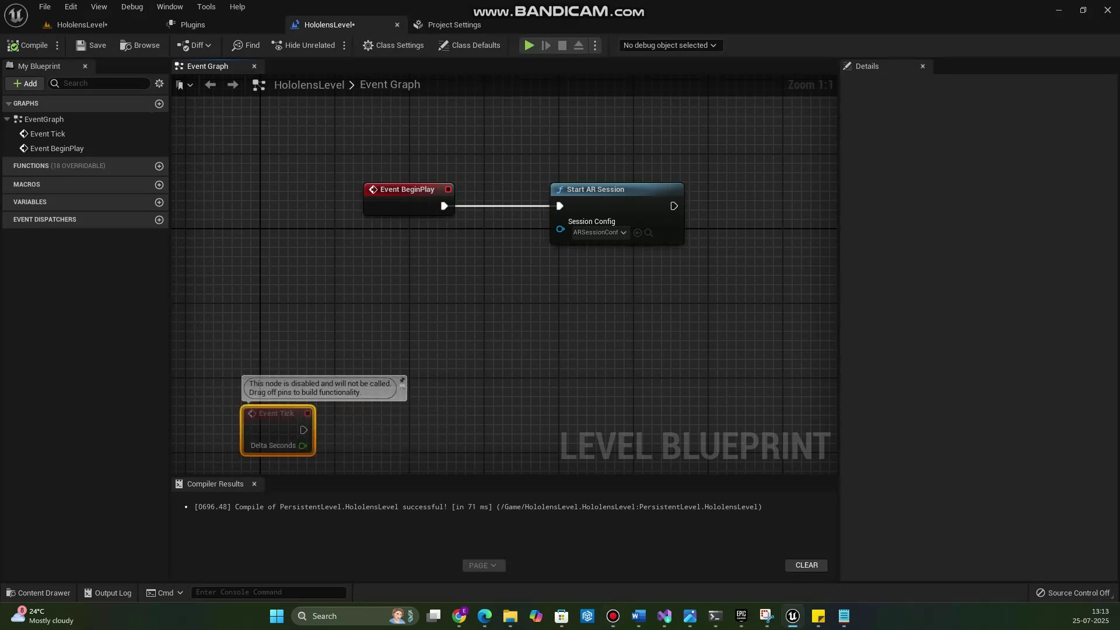
right_click(374, 330)
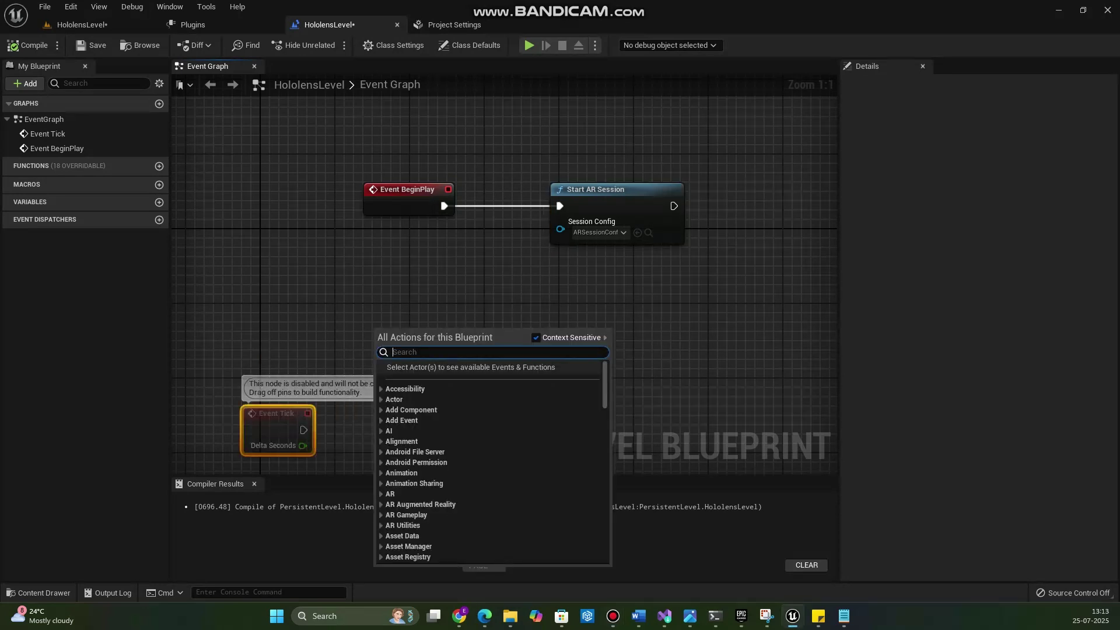
text(event en)
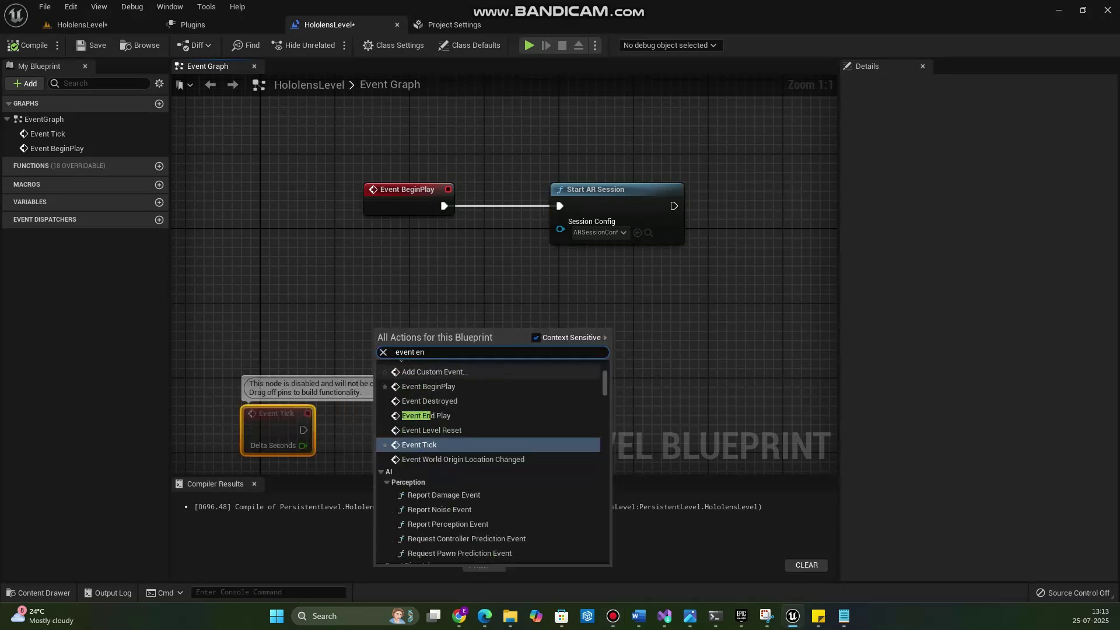
text(d)
click(426, 452)
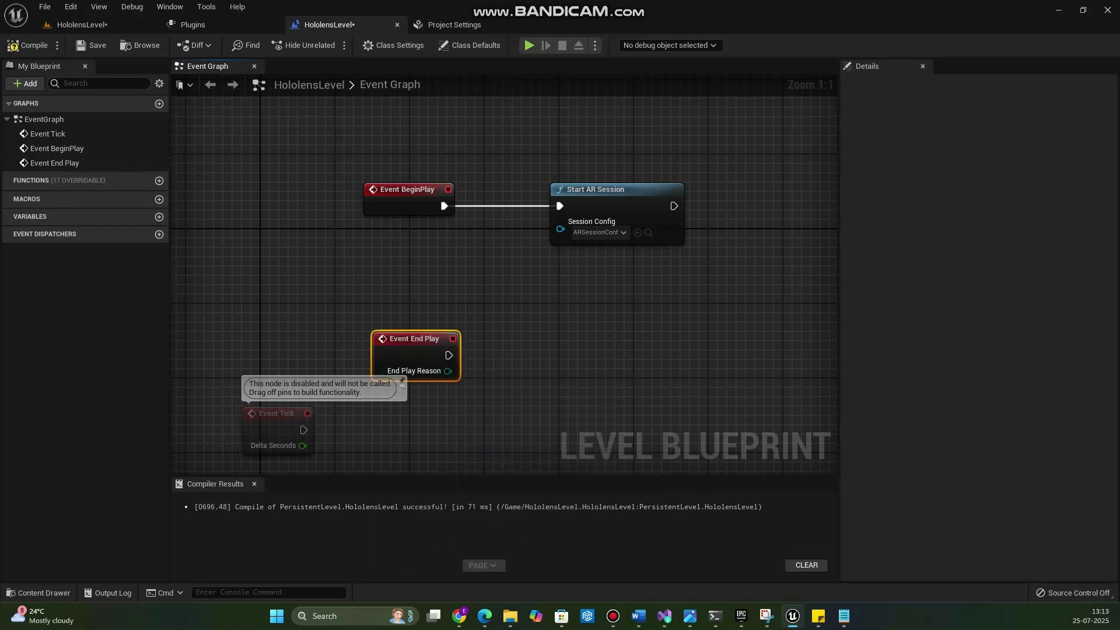
drag(426, 347, 415, 300)
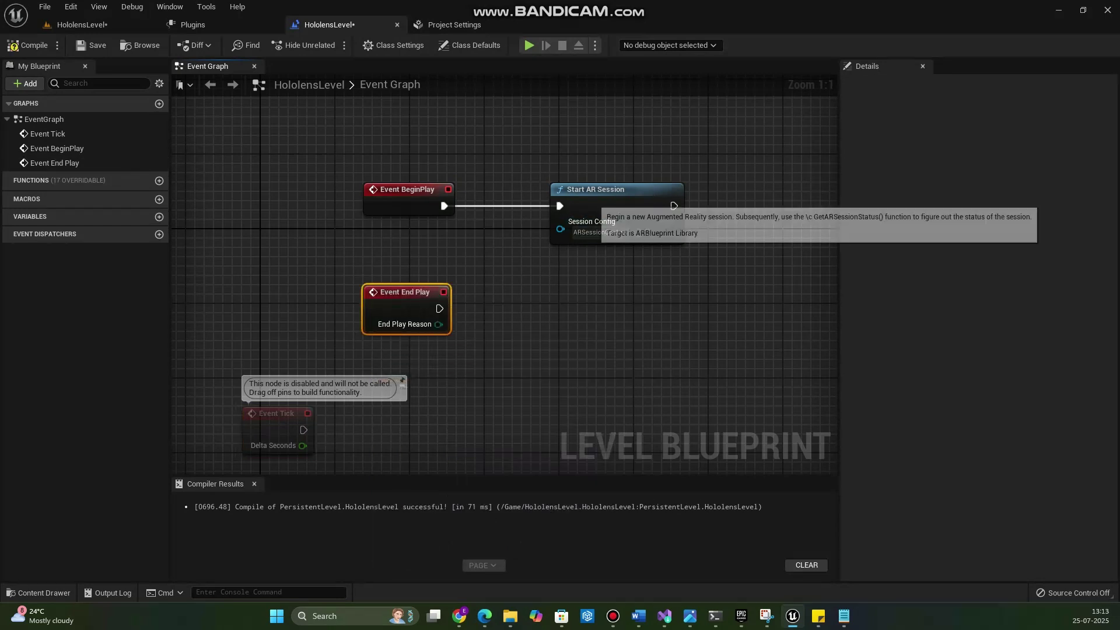
Step: Add a Stop AR Session node wired from and aligned with Event End Play, and compile and save the Level Blueprint
drag(439, 308, 555, 308)
text(stop)
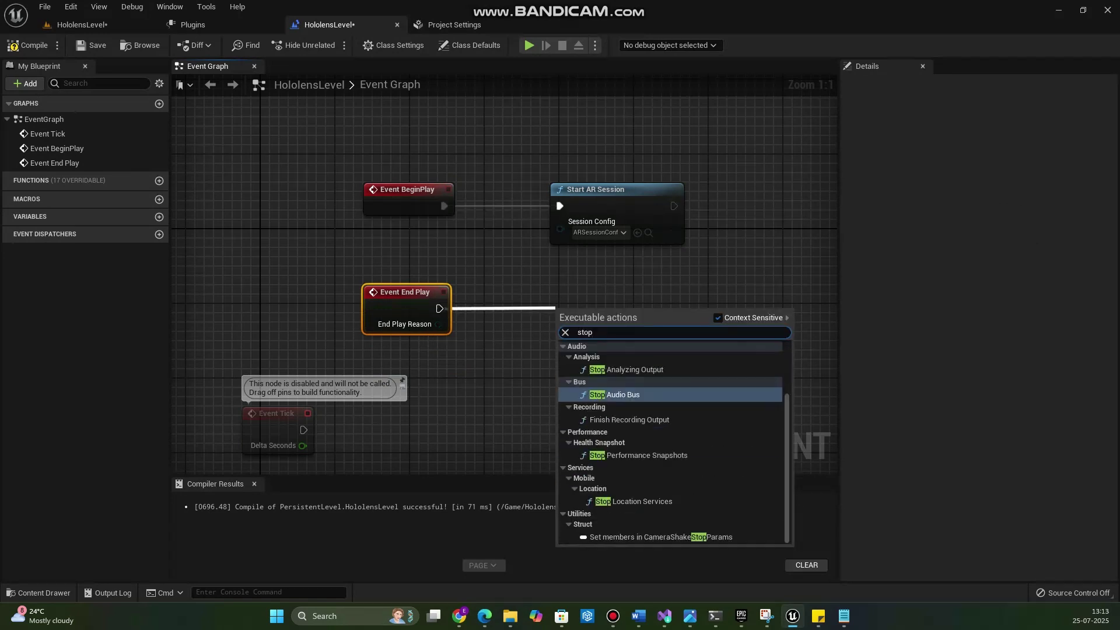
text( ar s)
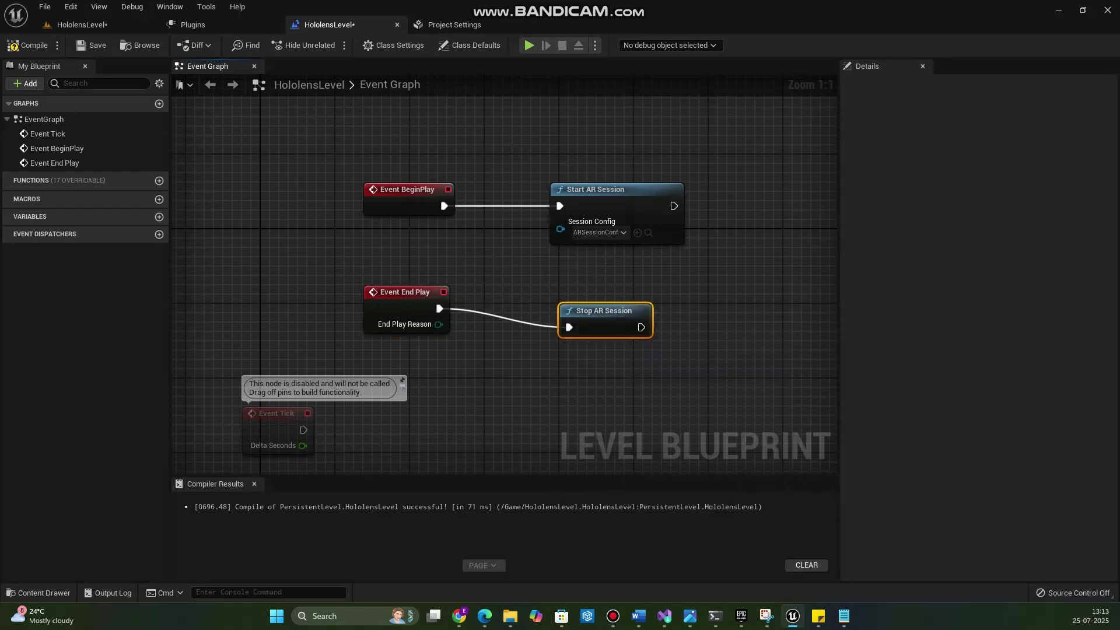
drag(579, 314, 585, 297)
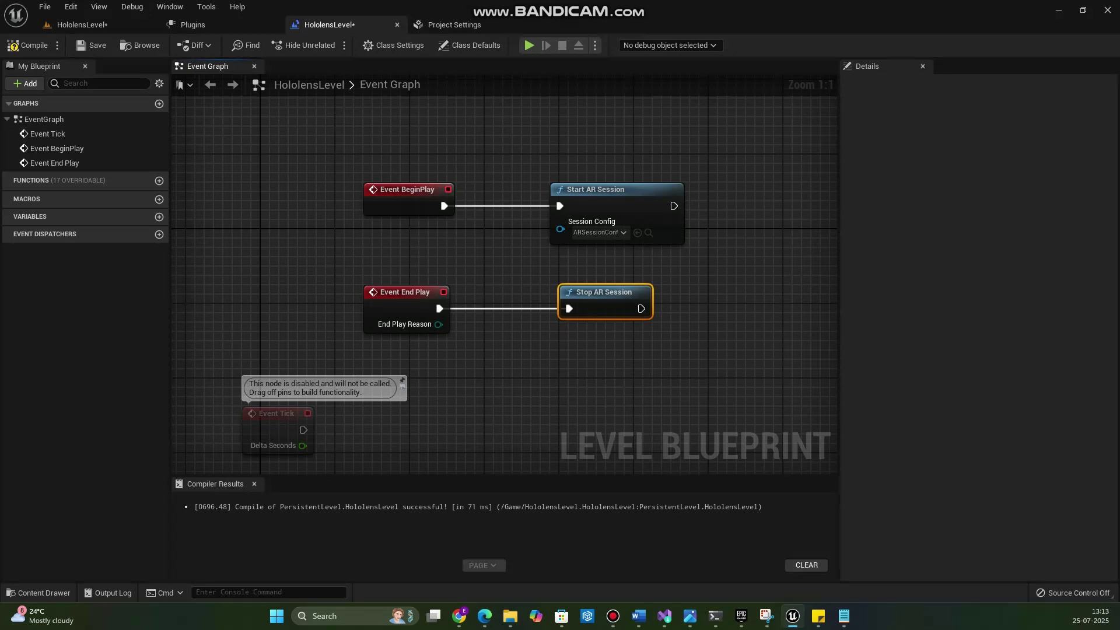
click(27, 45)
click(90, 45)
Step: Add two action mappings named RightPinch and LeftPinch in the project's engine Input settings
click(82, 25)
click(70, 6)
click(125, 181)
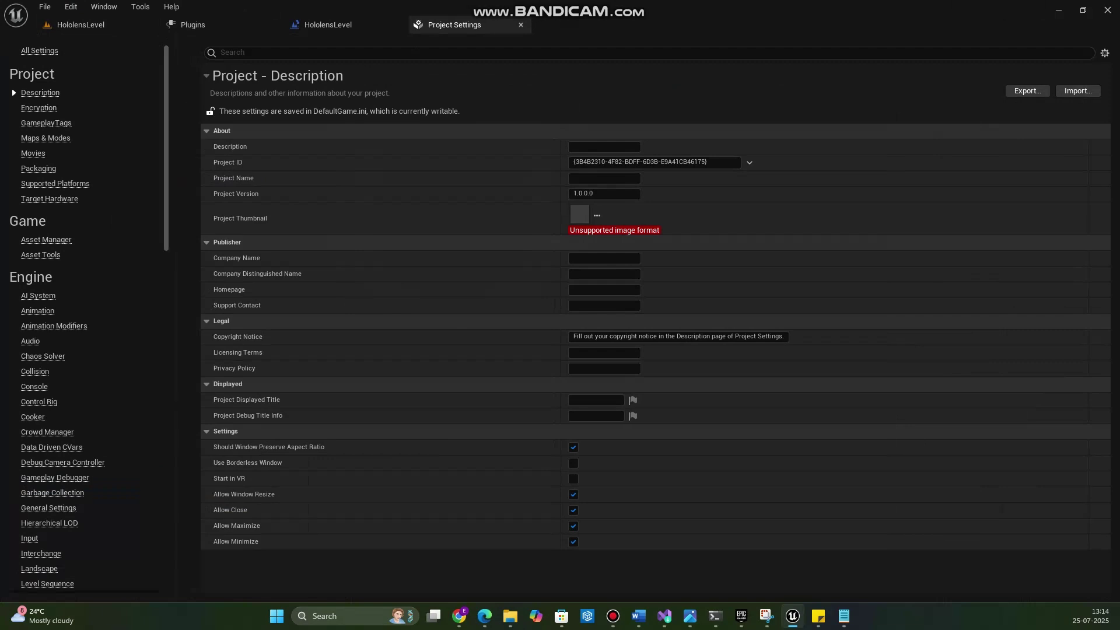
click(30, 537)
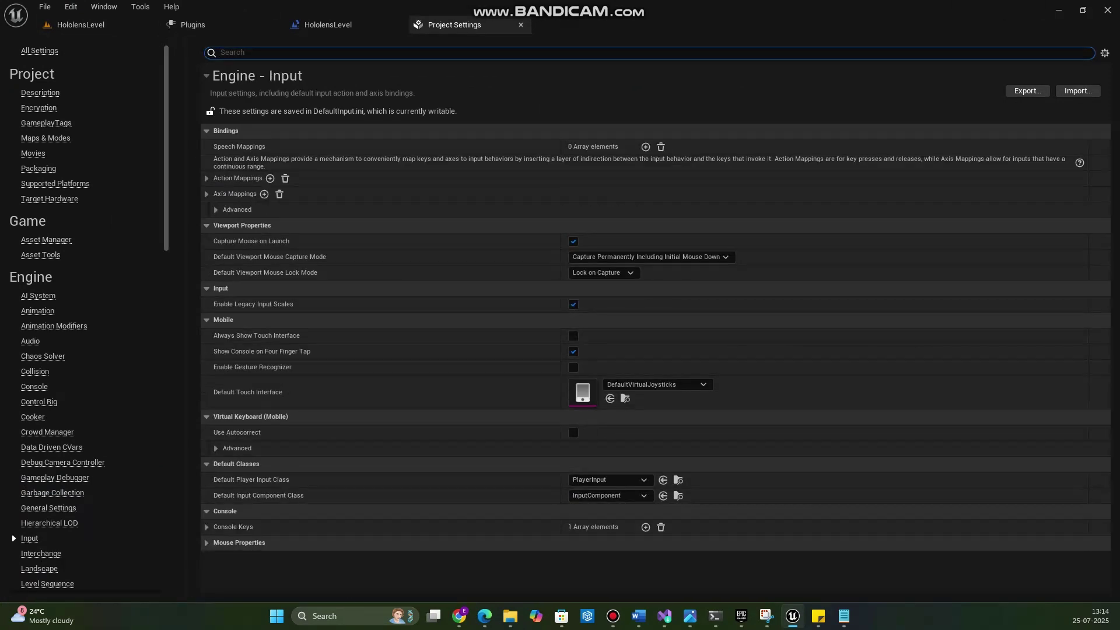
click(207, 178)
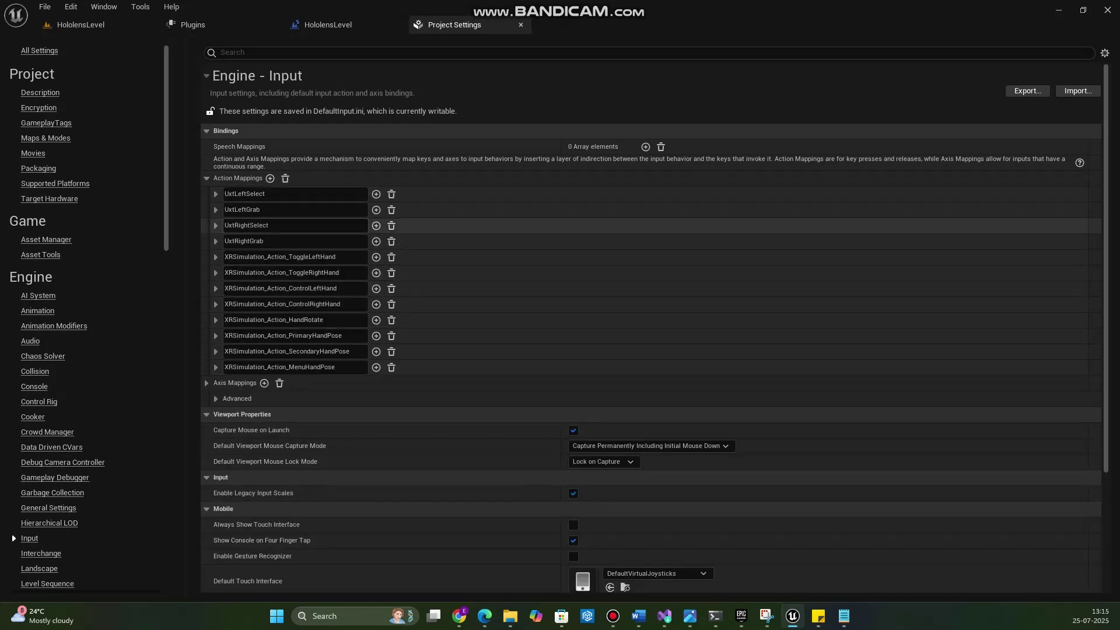
click(270, 178)
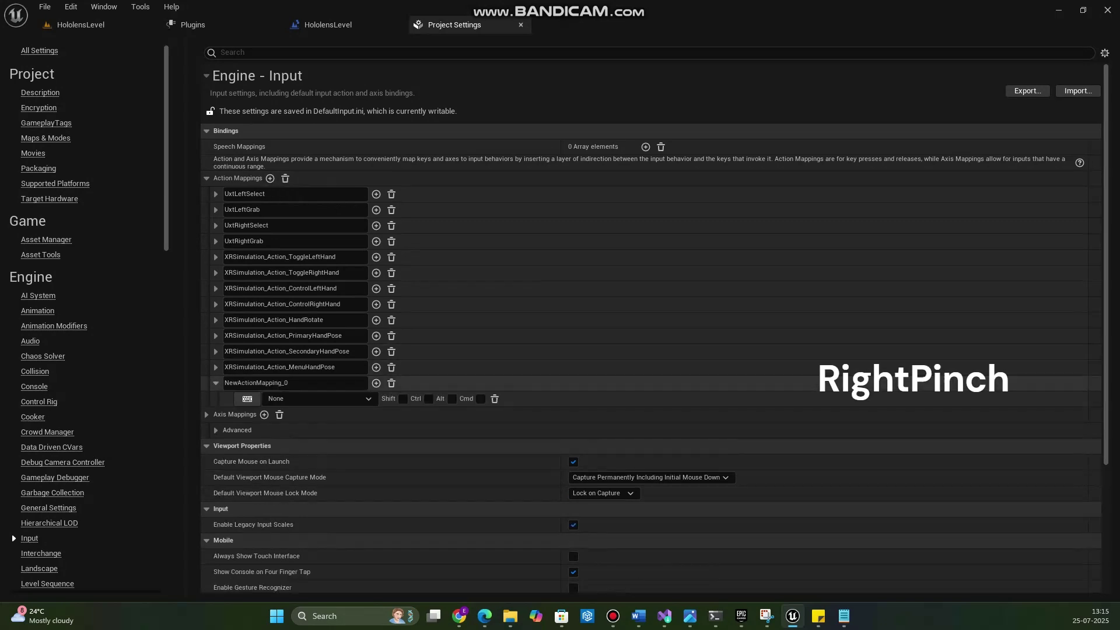
text(RightPinch)
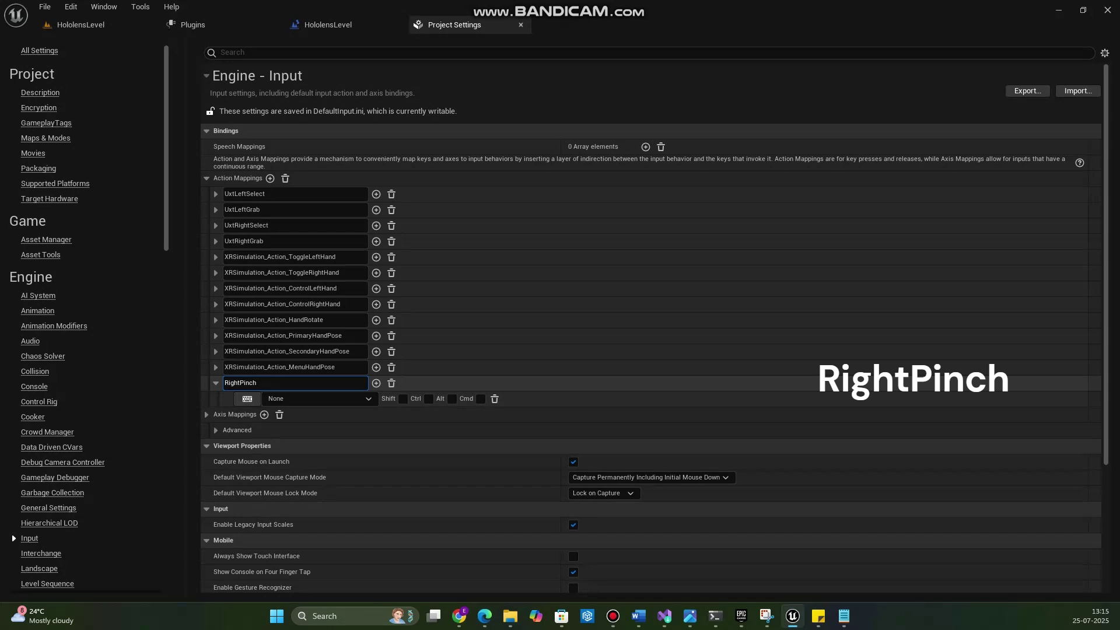
click(270, 177)
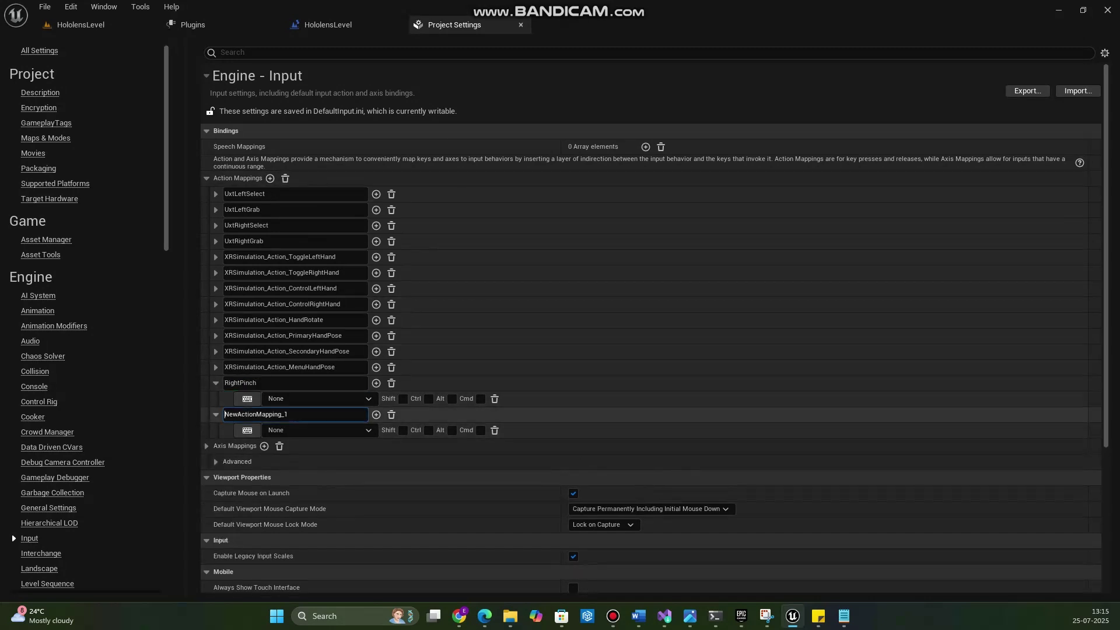
text(LeftPinch)
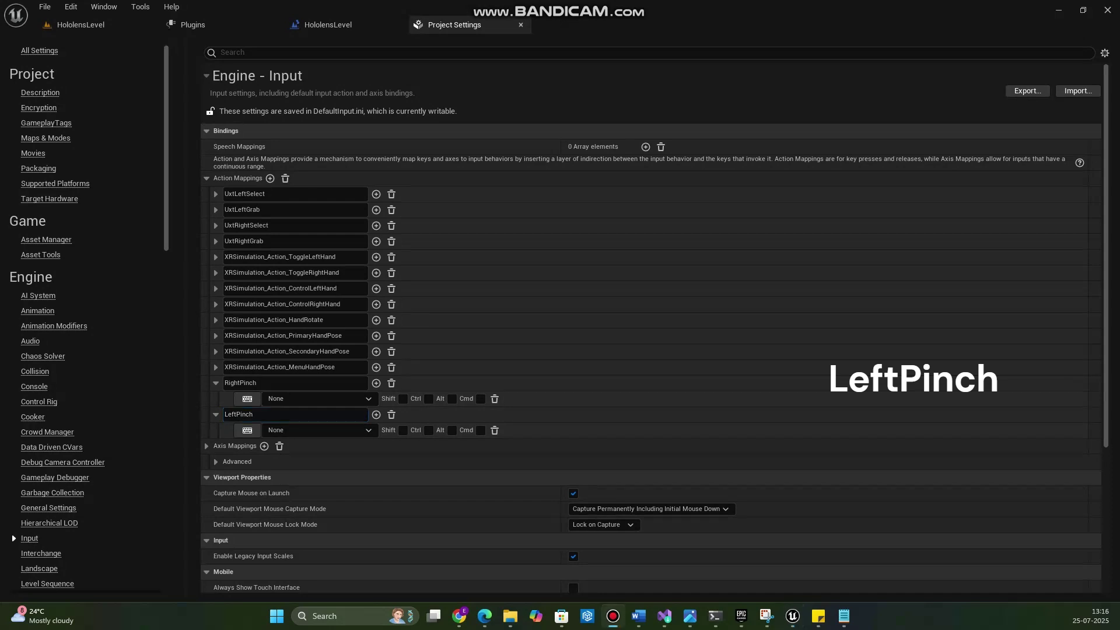
Step: Assign OpenXRMsftHandInteraction (R) Grip to the RightPinch action mapping
click(315, 399)
text(open)
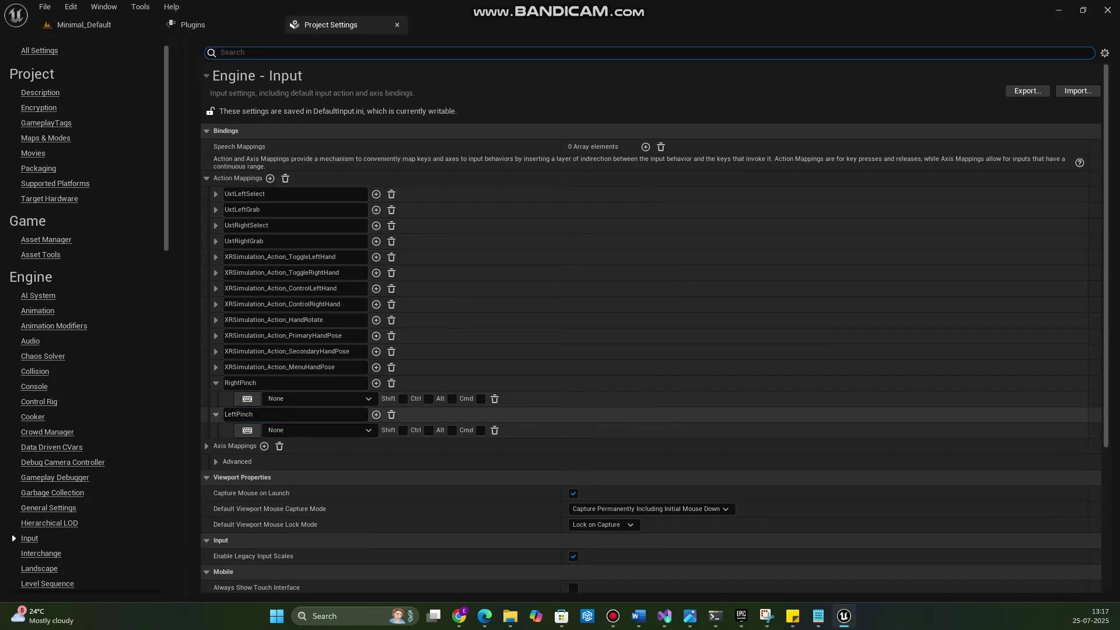
click(315, 398)
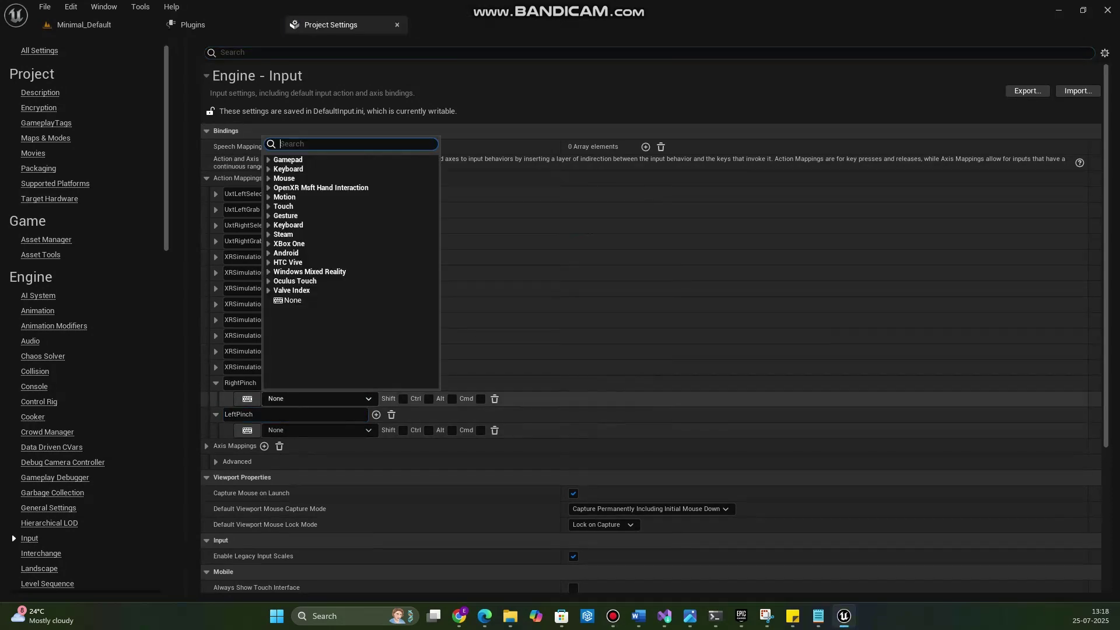
text(openxr)
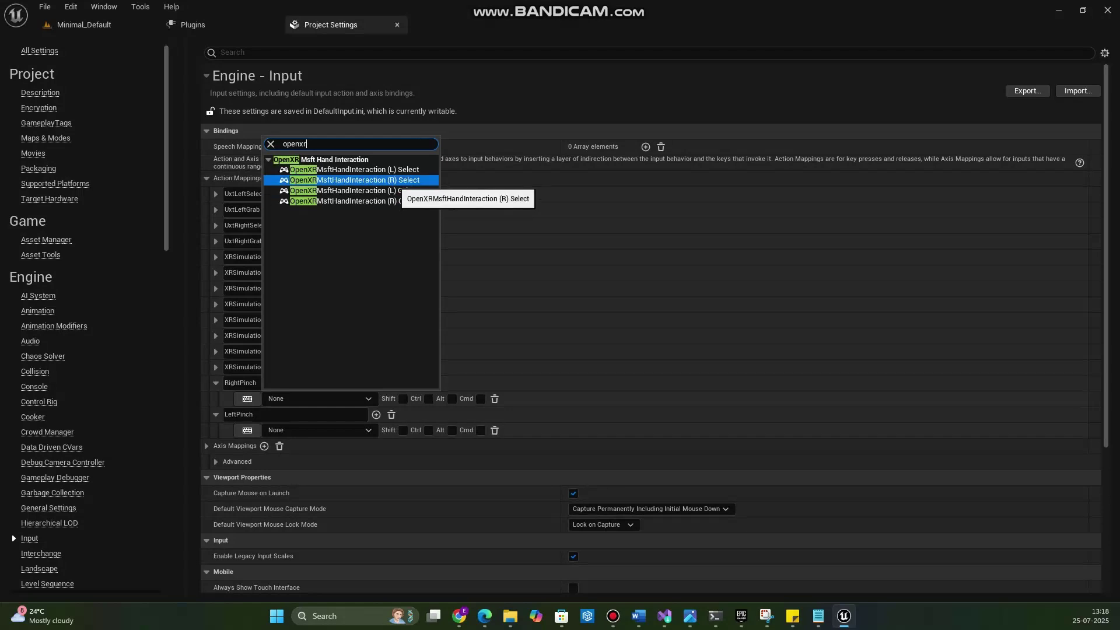
click(400, 200)
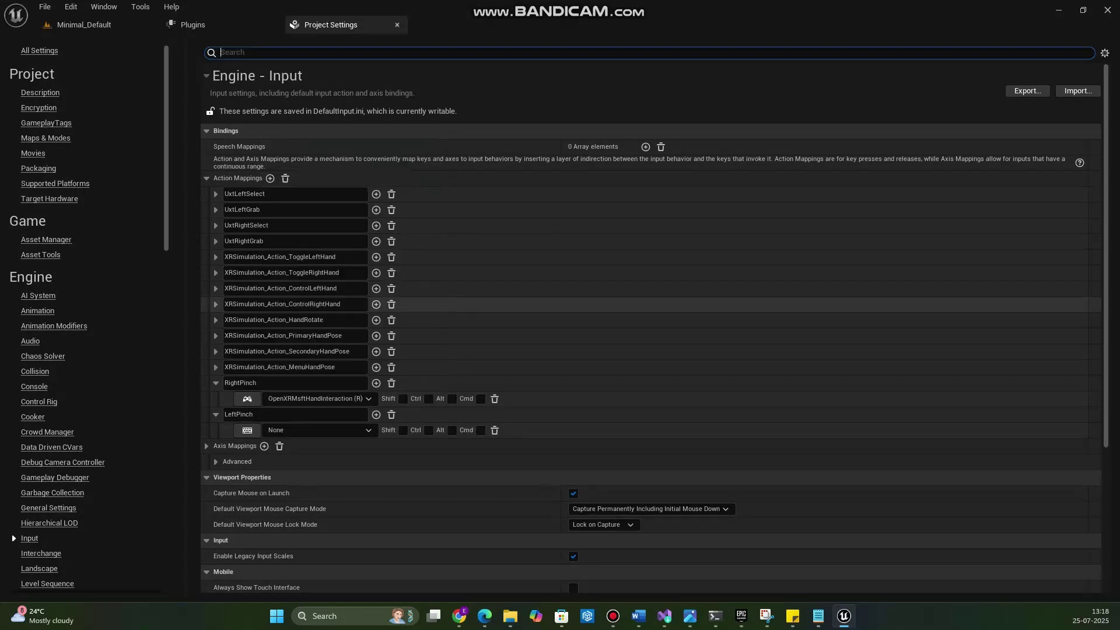
Step: Assign OpenXRMsftHandInteraction (L) Grip to the LeftPinch action mapping
click(315, 430)
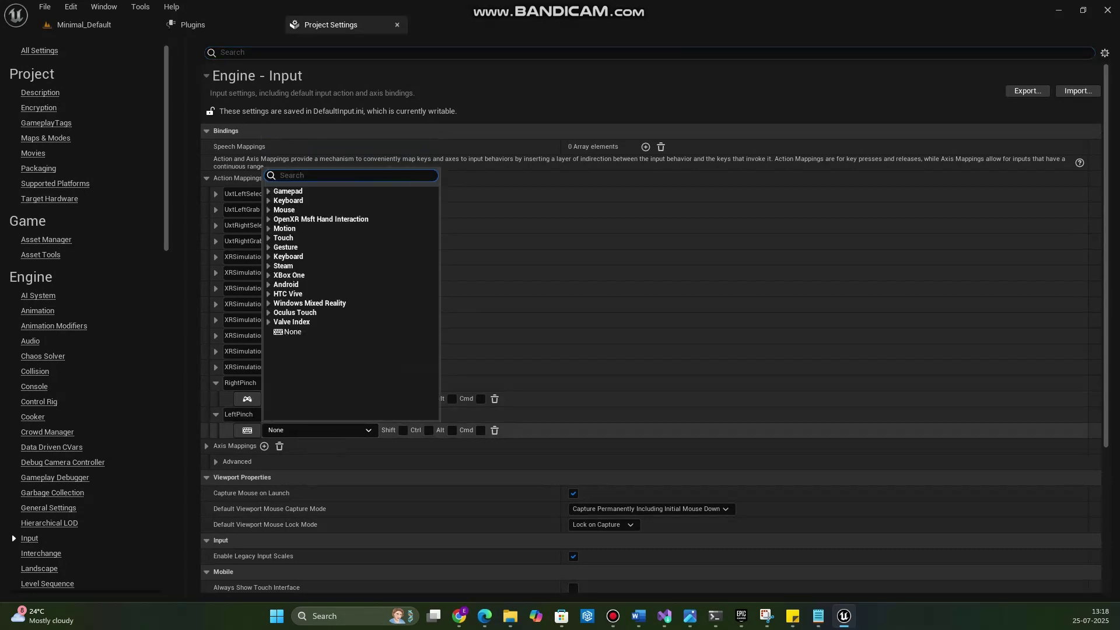
text(openxr)
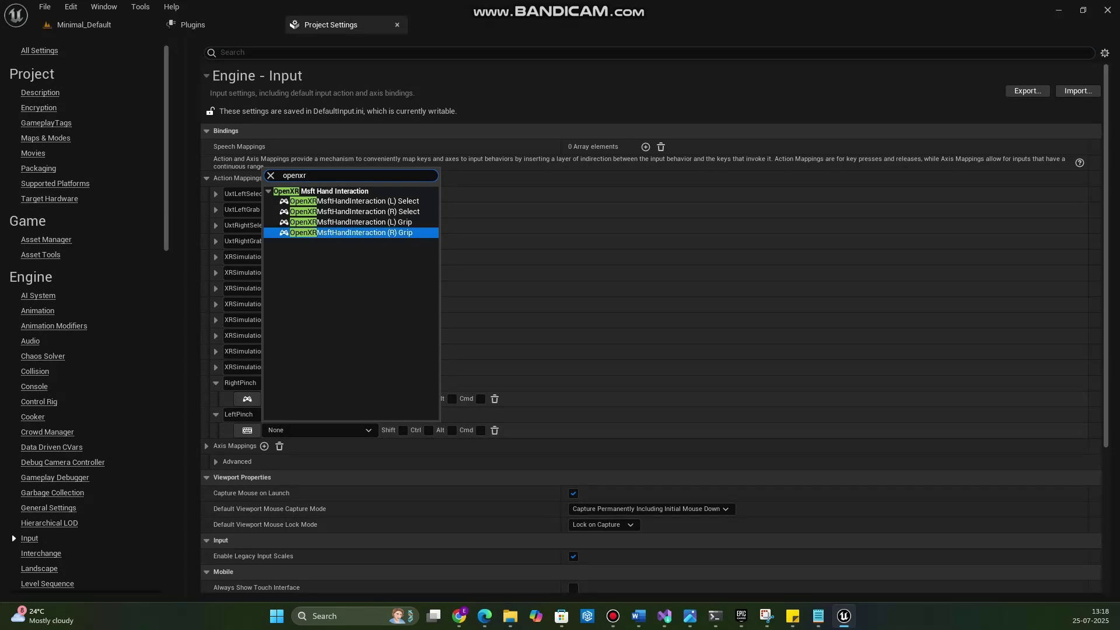
click(361, 222)
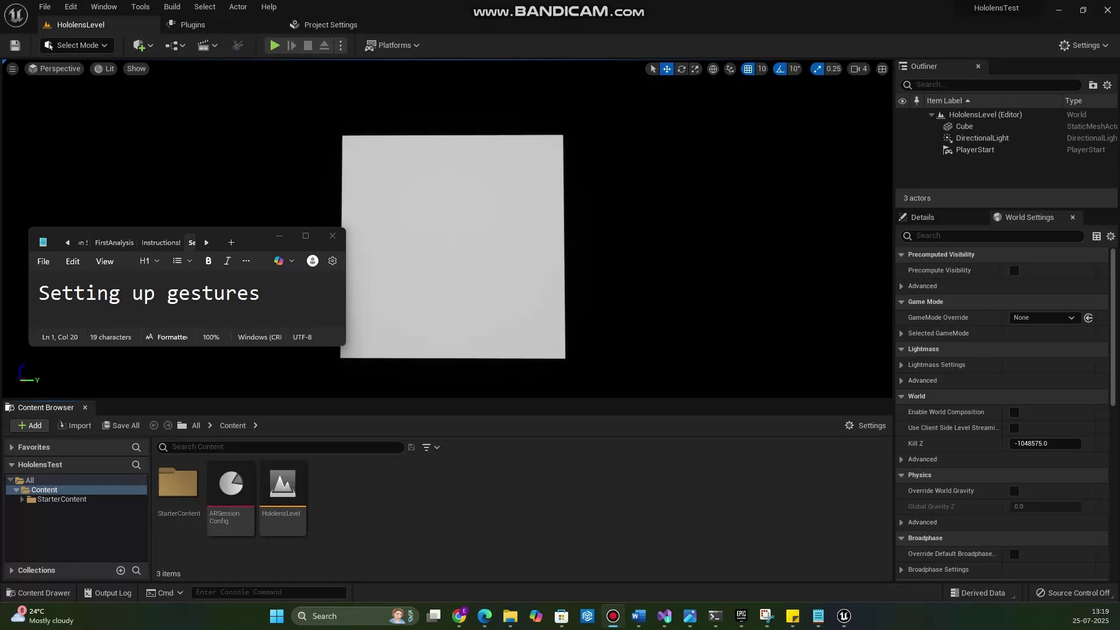
Step: Open HololensLevel's Level Blueprint and enclose Event BeginPlay and Start AR Session in a comment box titled Start, shifted slightly upward
key(alt+Tab)
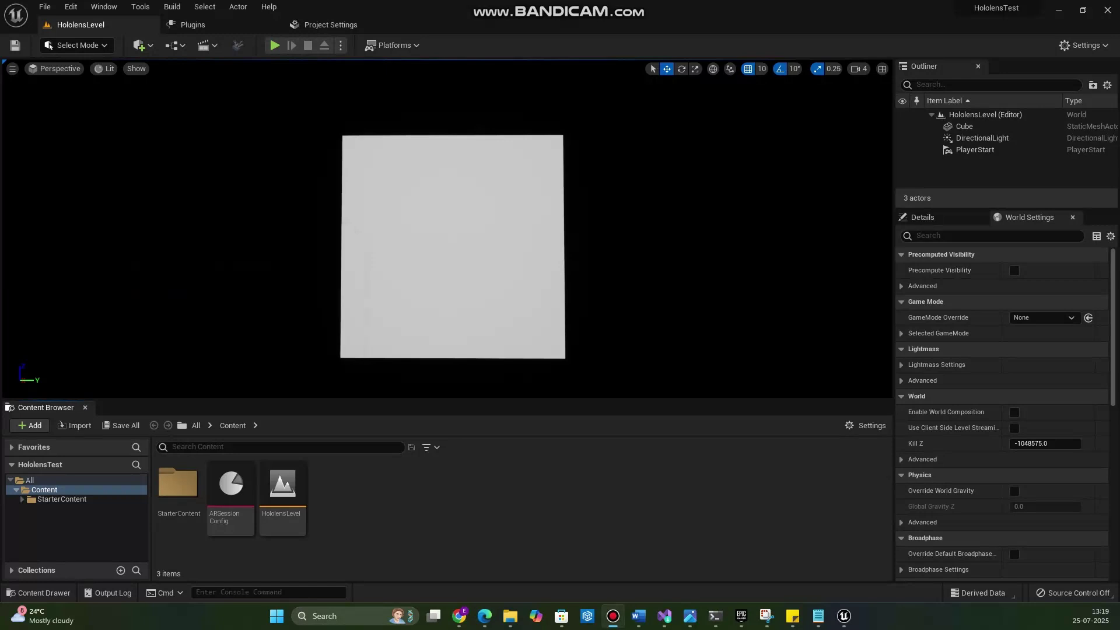
click(178, 48)
click(217, 128)
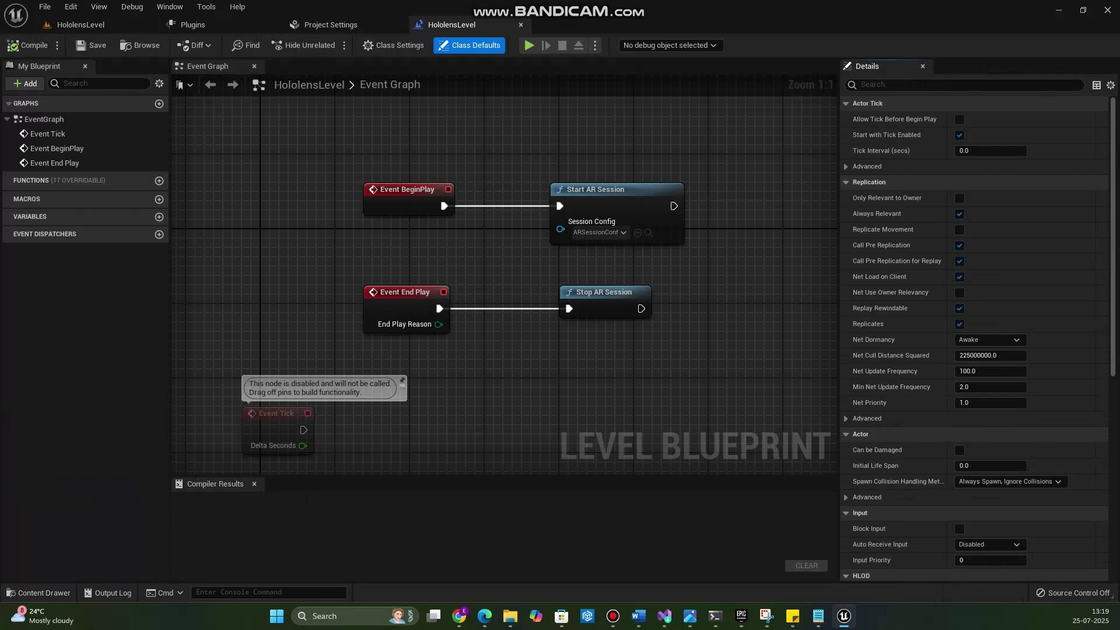
right_drag(512, 250, 362, 232)
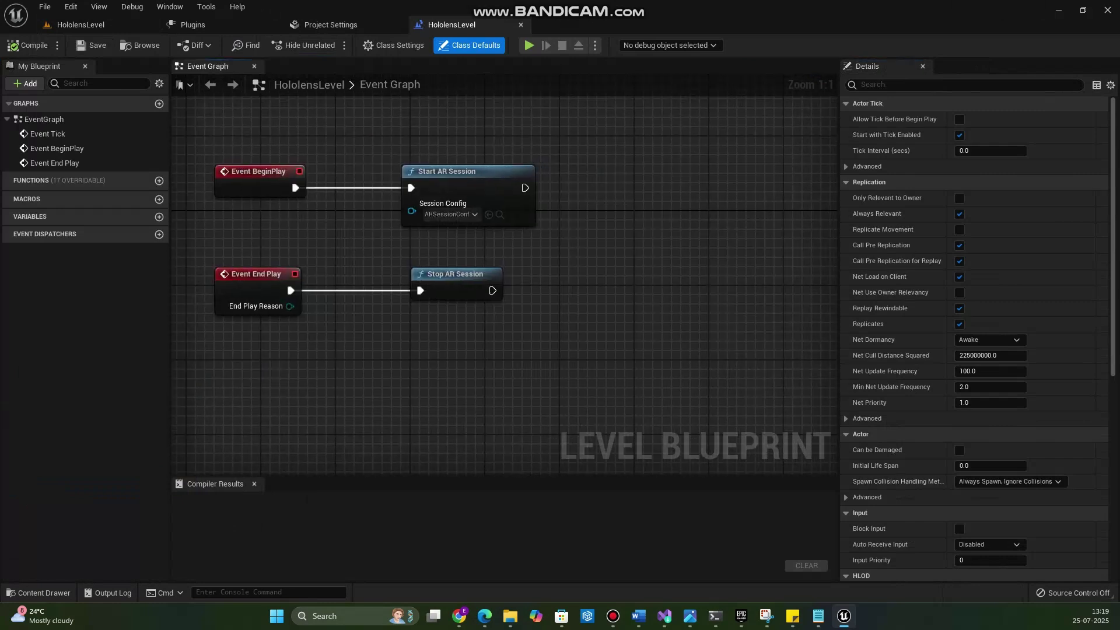
drag(229, 137, 463, 225)
text(cStart)
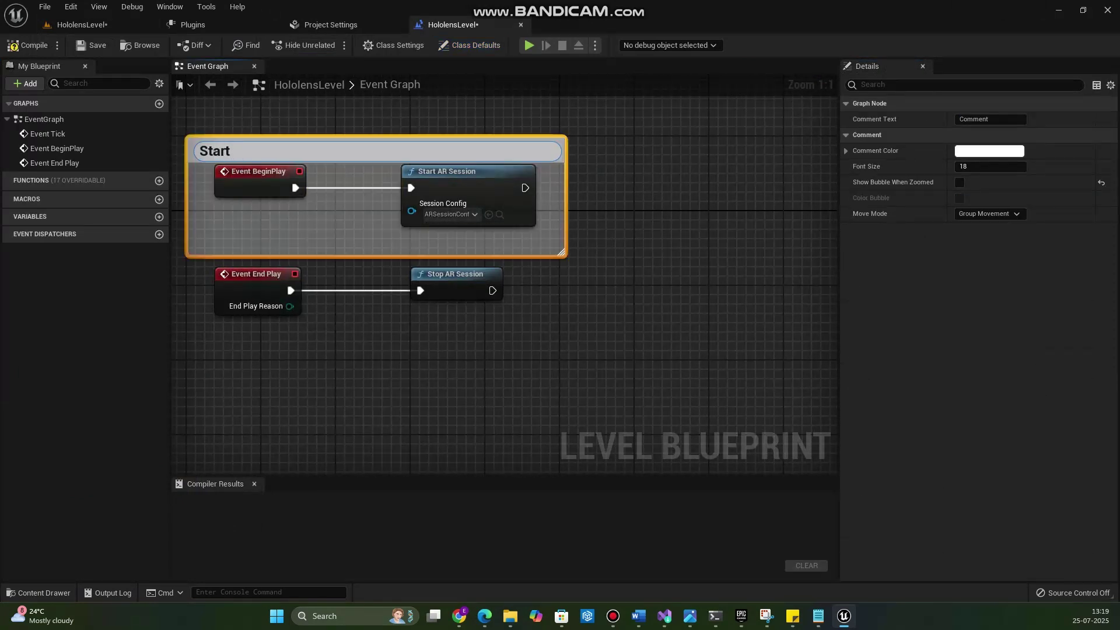
key(Return)
drag(389, 151, 399, 122)
Step: Enclose Event End Play and Stop AR Session in a comment box titled End, aligned under the Start comment
drag(201, 252, 466, 315)
text(c)
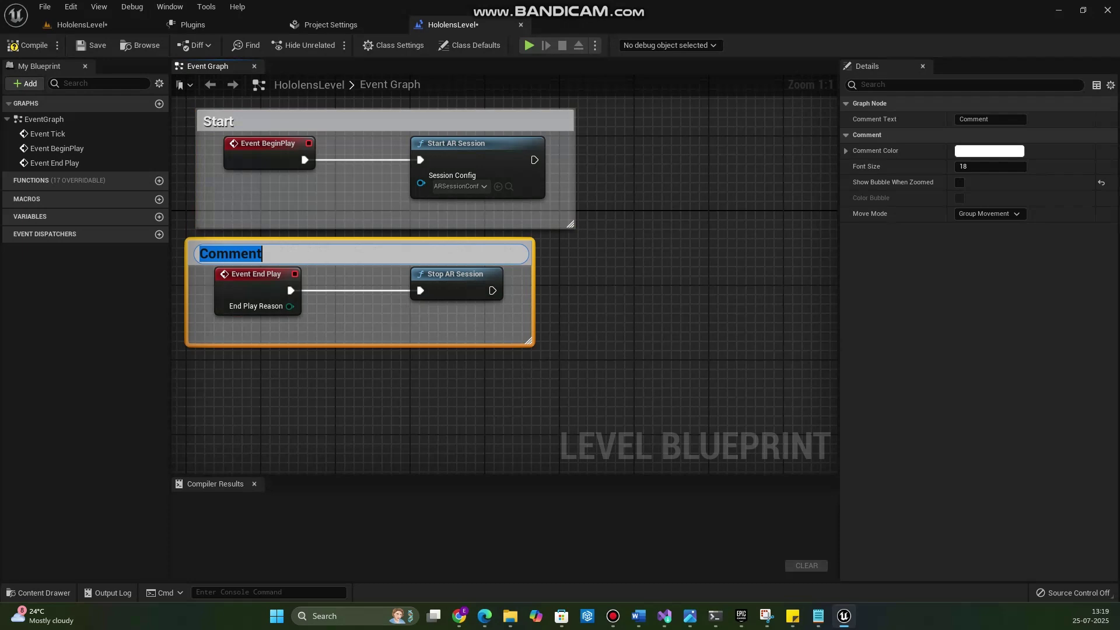
text(End)
key(Return)
drag(361, 251, 370, 251)
Step: Move Start AR Session closer to Event BeginPlay and narrow the Start comment box to fit
click(584, 250)
drag(477, 144, 449, 143)
drag(571, 224, 546, 224)
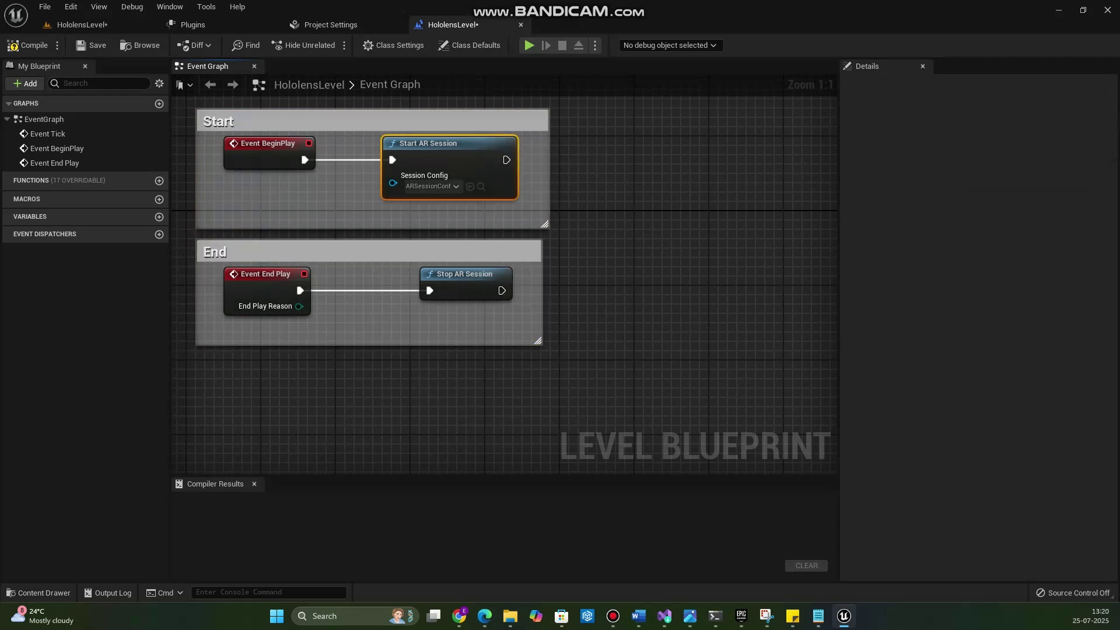
Step: Add the RightPinch and LeftPinch input action events below the End comment, with LeftPinch under RightPinch
scroll(522, 350, down, 3)
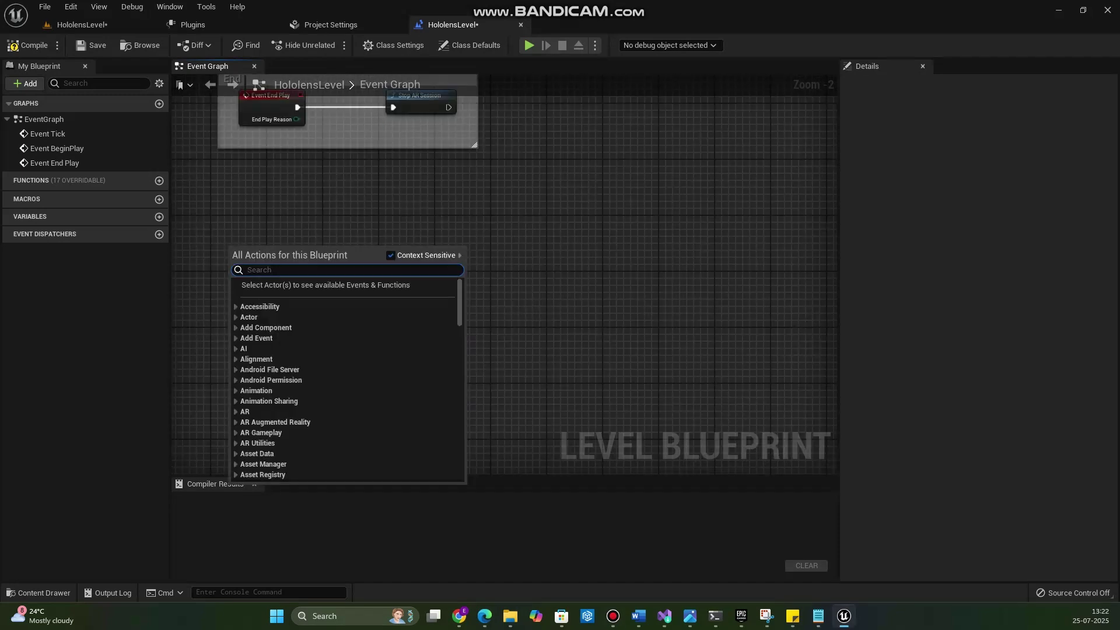
text(righ)
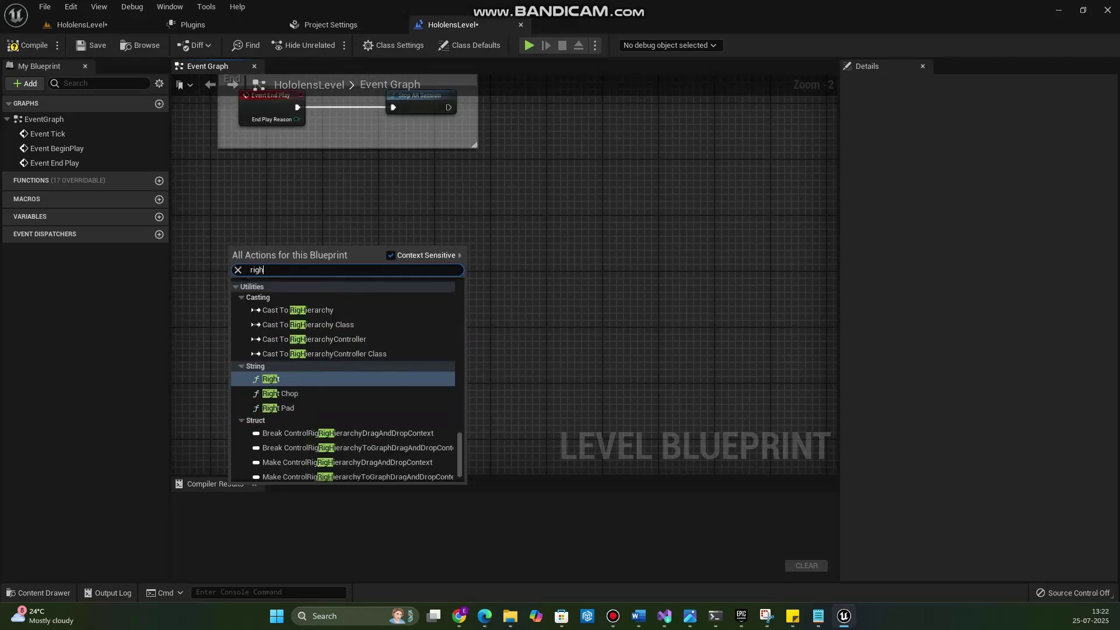
text(tpi)
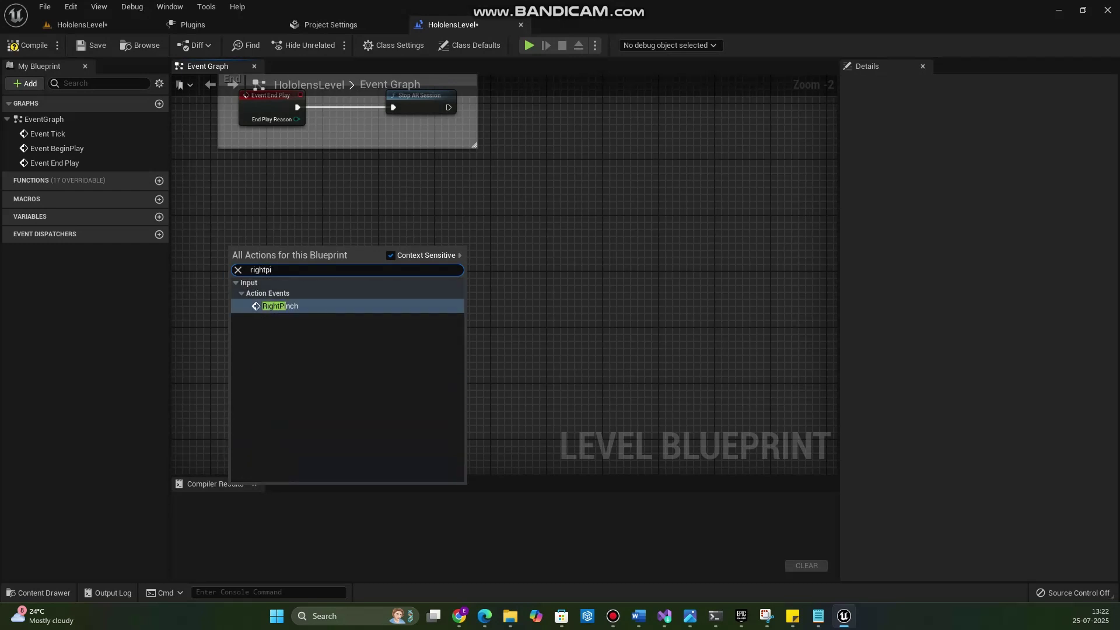
key(Return)
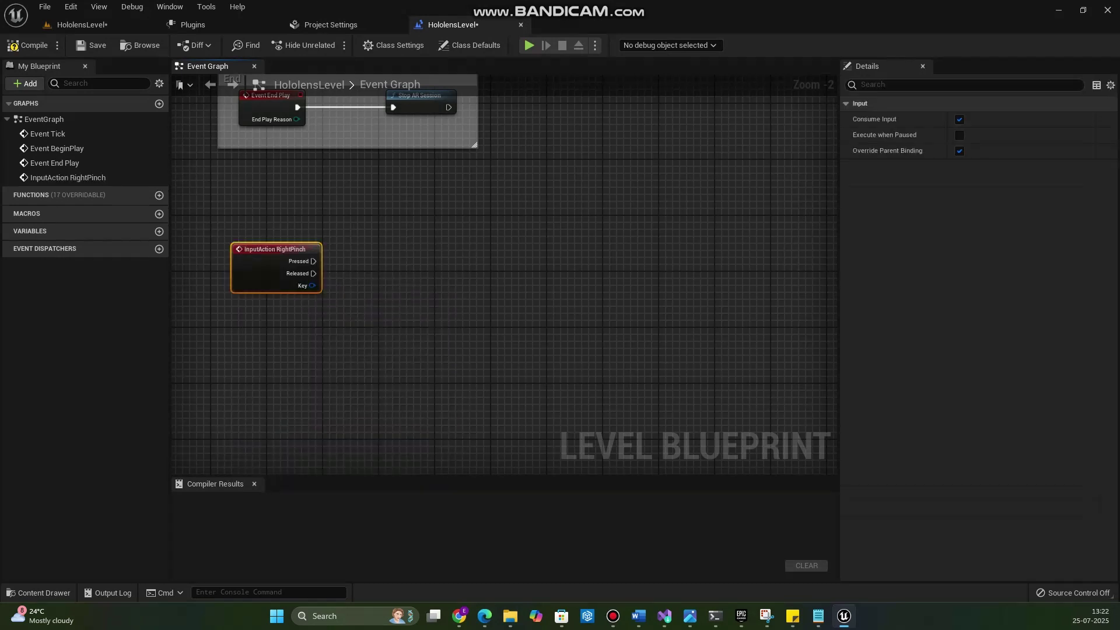
right_click(242, 140)
text(leftpi)
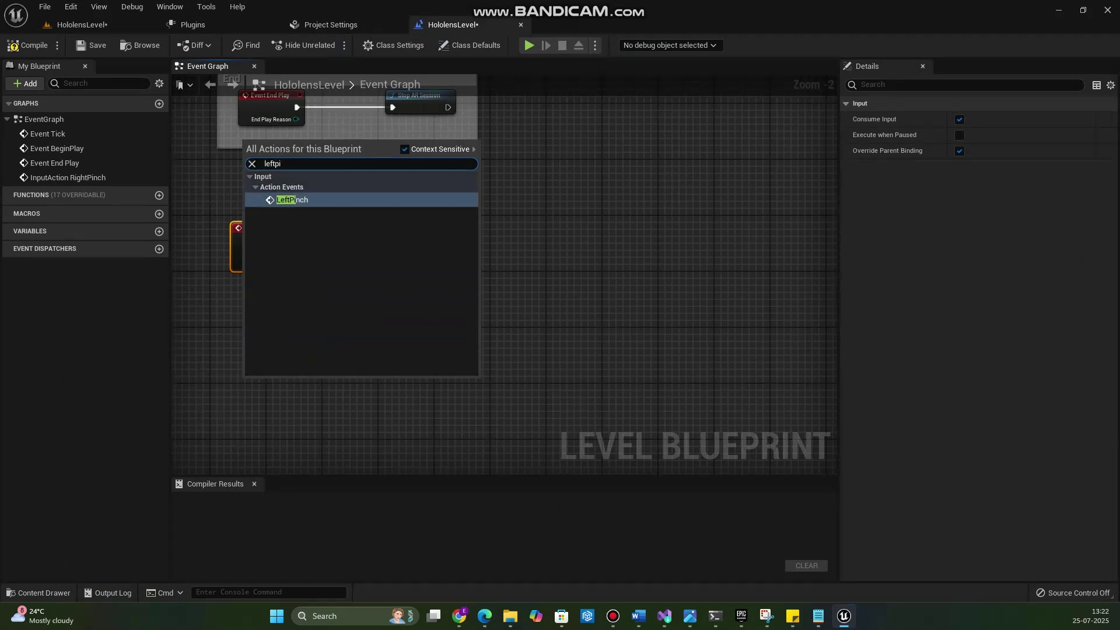
key(Return)
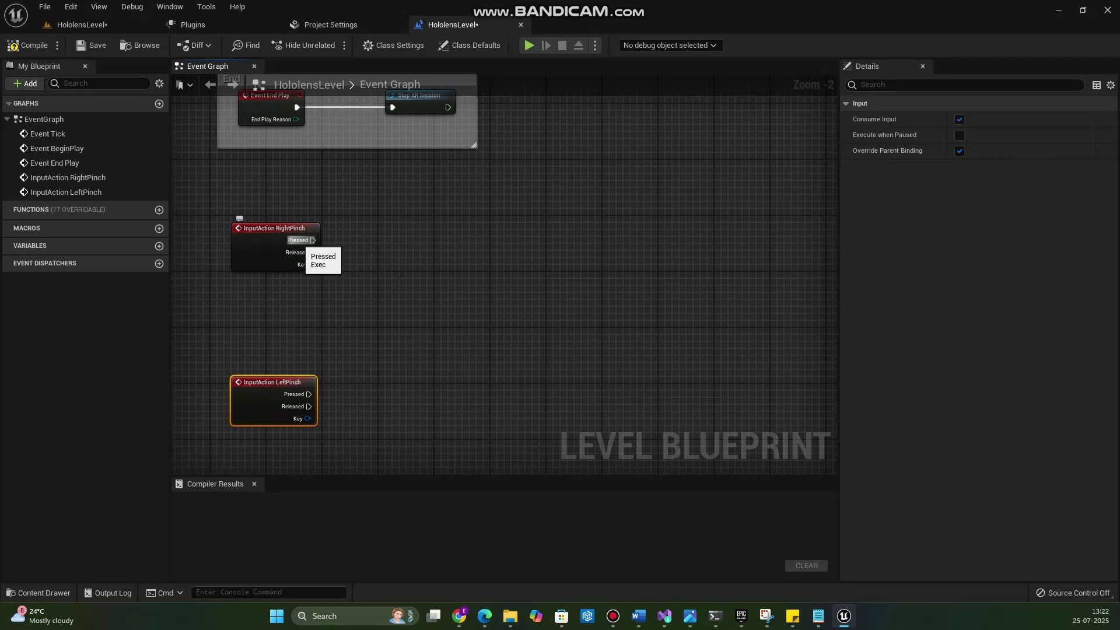
Step: Add an Add Actor Local Rotation node driven by the Pressed output of InputAction RightPinch
drag(313, 240, 455, 216)
text(adda)
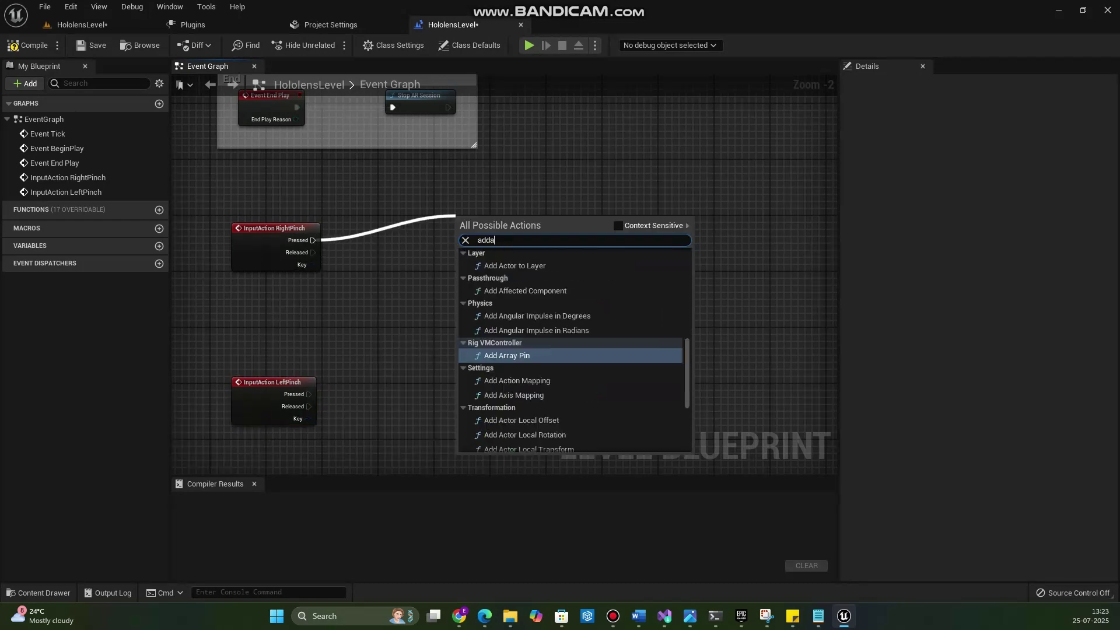
text(ctor)
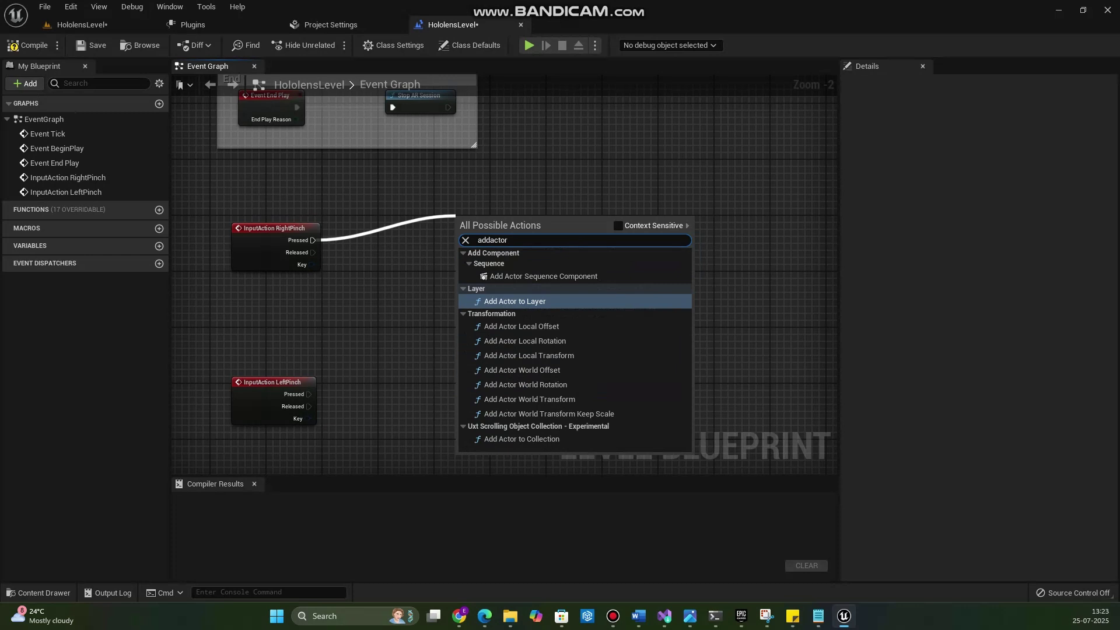
text(loac)
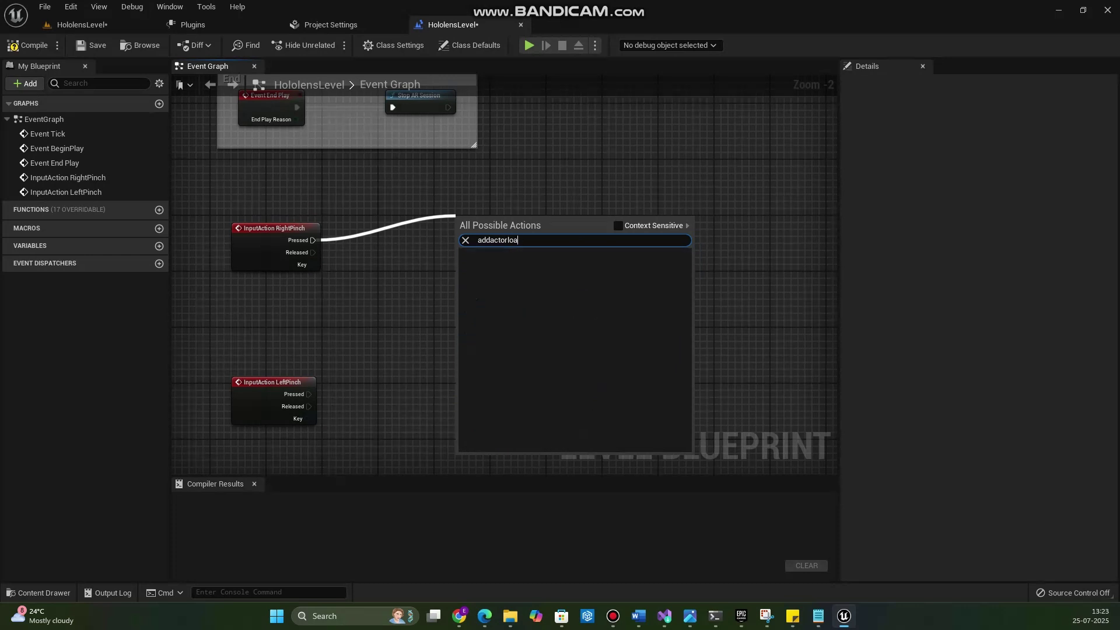
key(BackSpace)
text(cal)
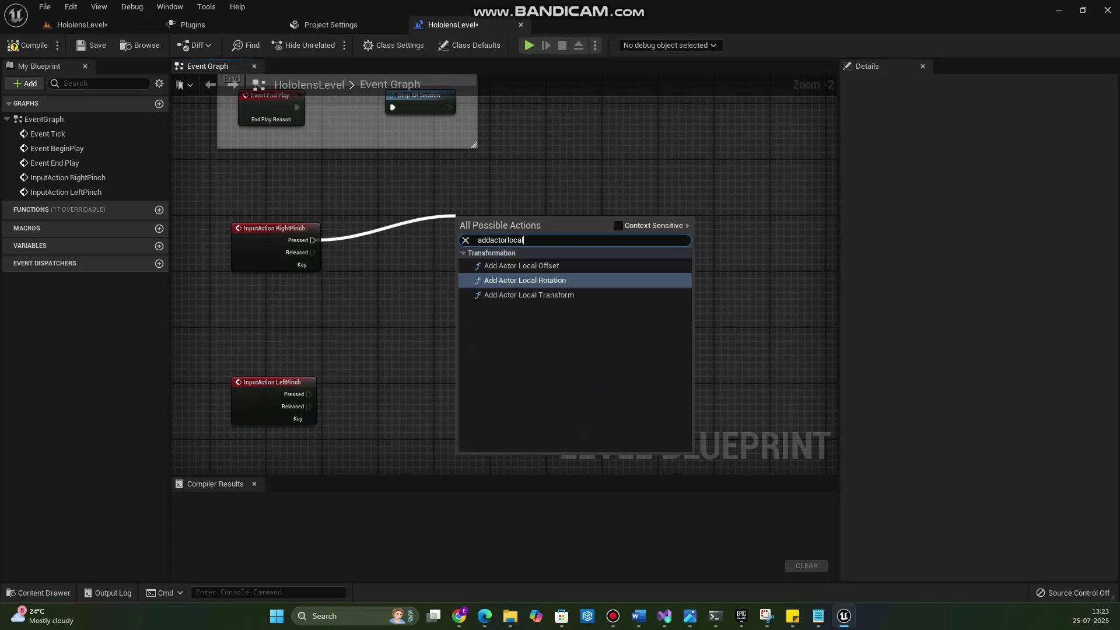
text(r)
click(525, 265)
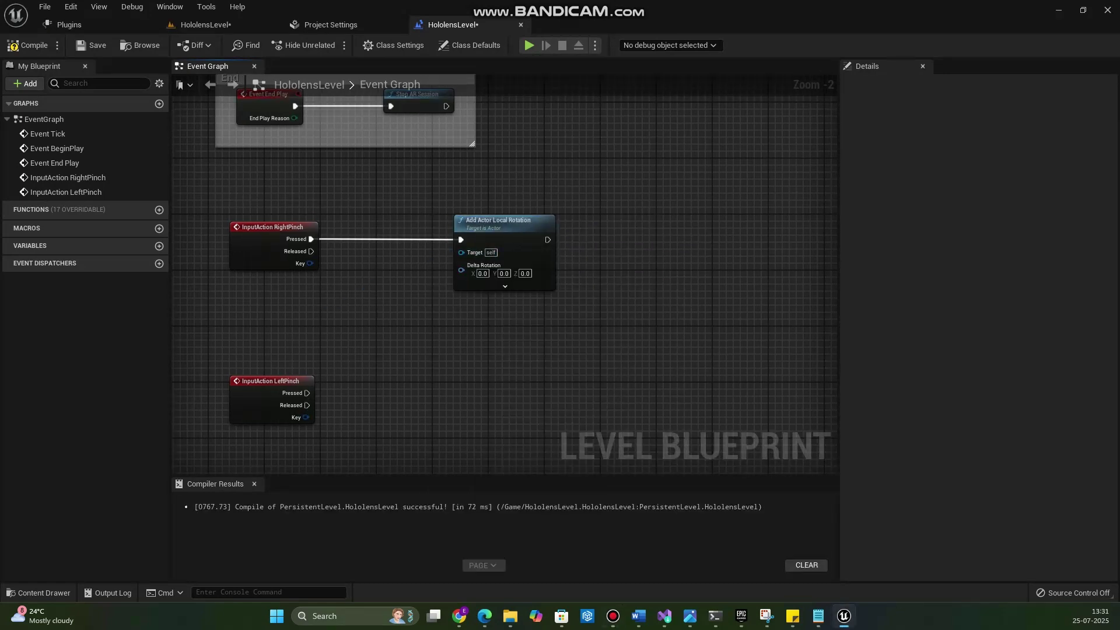
Step: Connect a reference to Cube as the target of Add Actor Local Rotation and set its Delta Rotation Z to 10
right_click(356, 295)
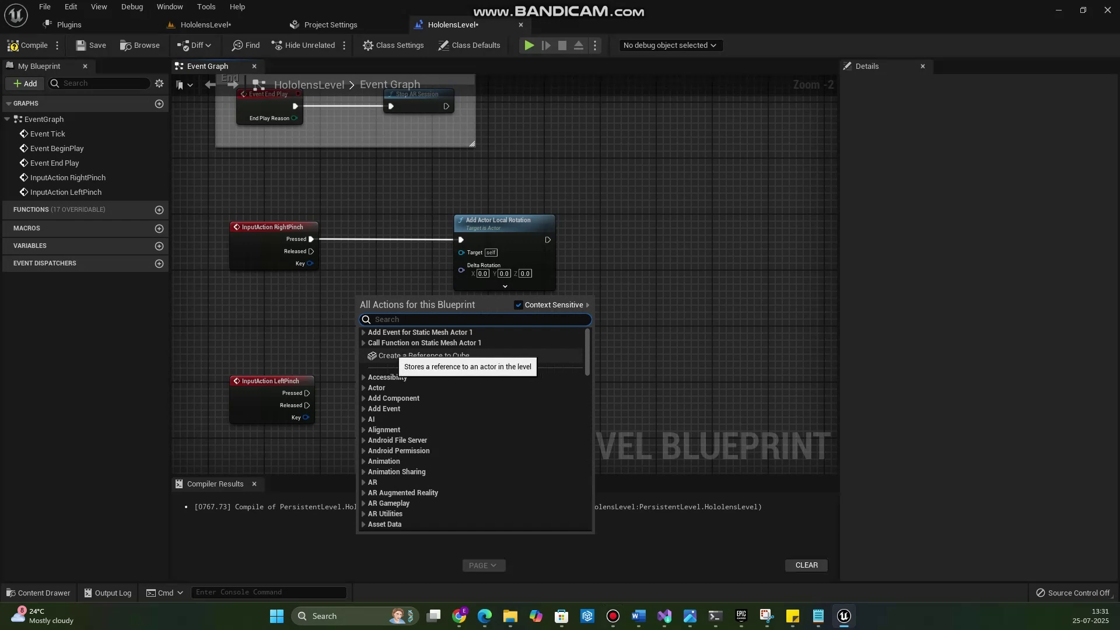
click(424, 356)
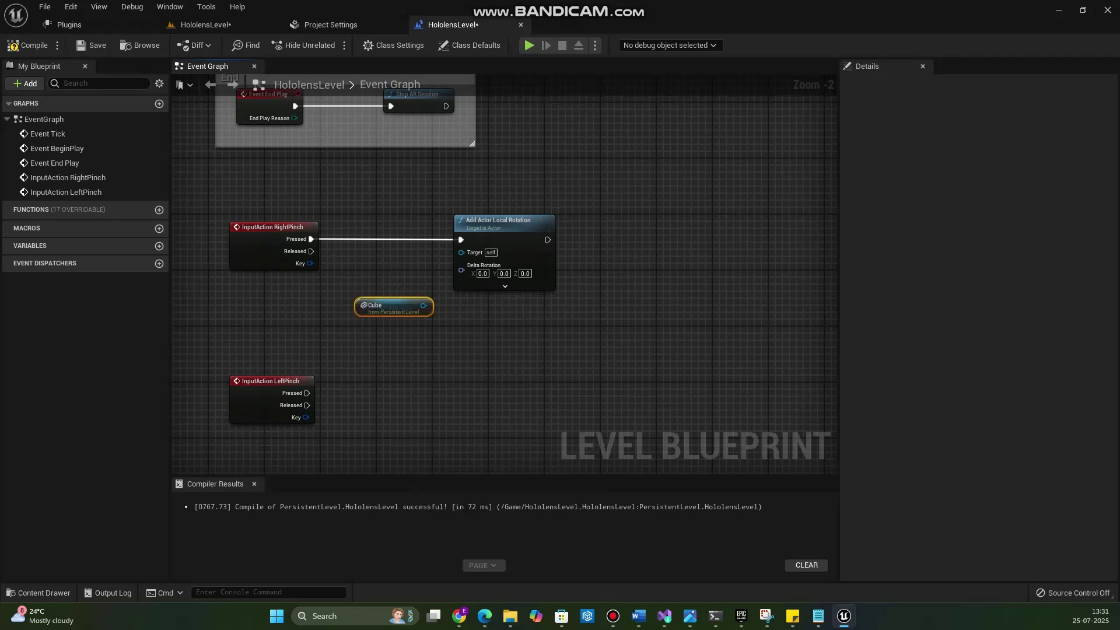
drag(402, 308, 474, 269)
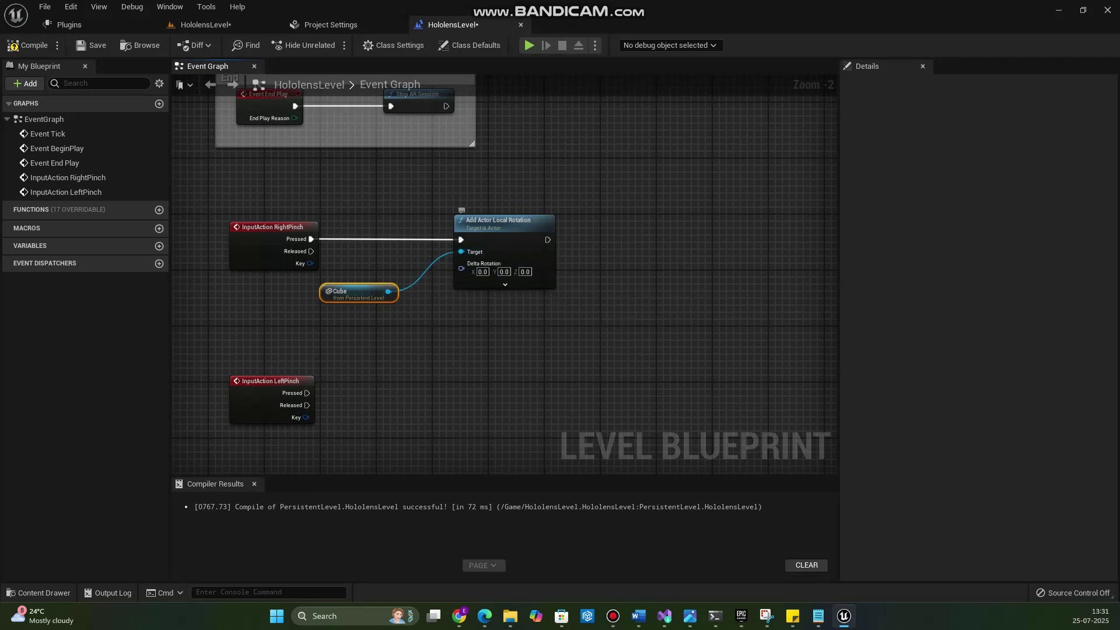
click(525, 272)
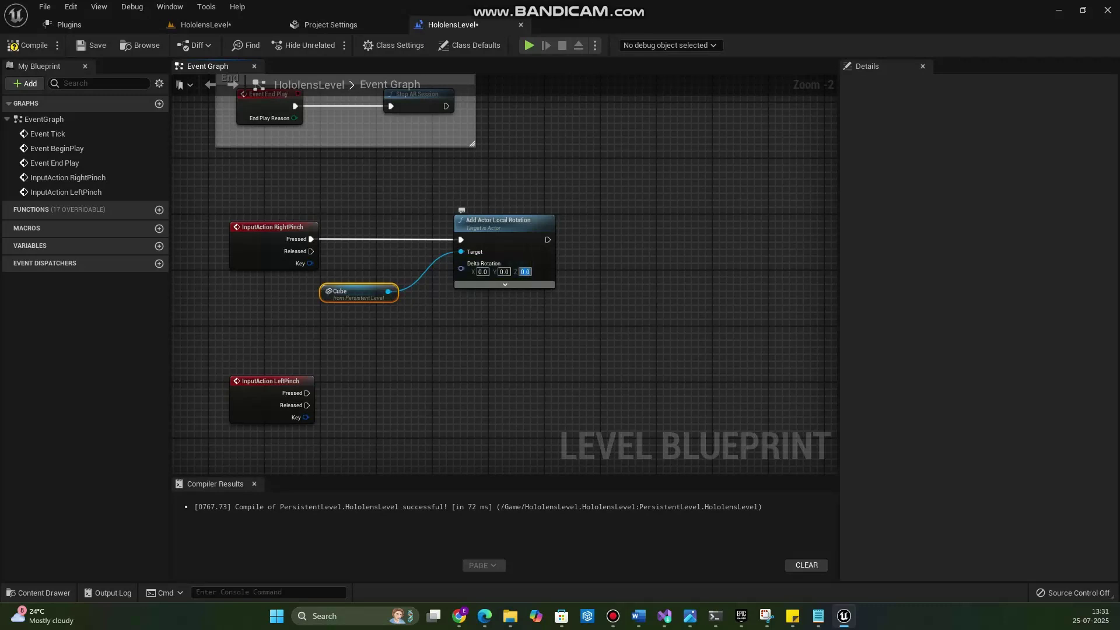
text(10)
key(Return)
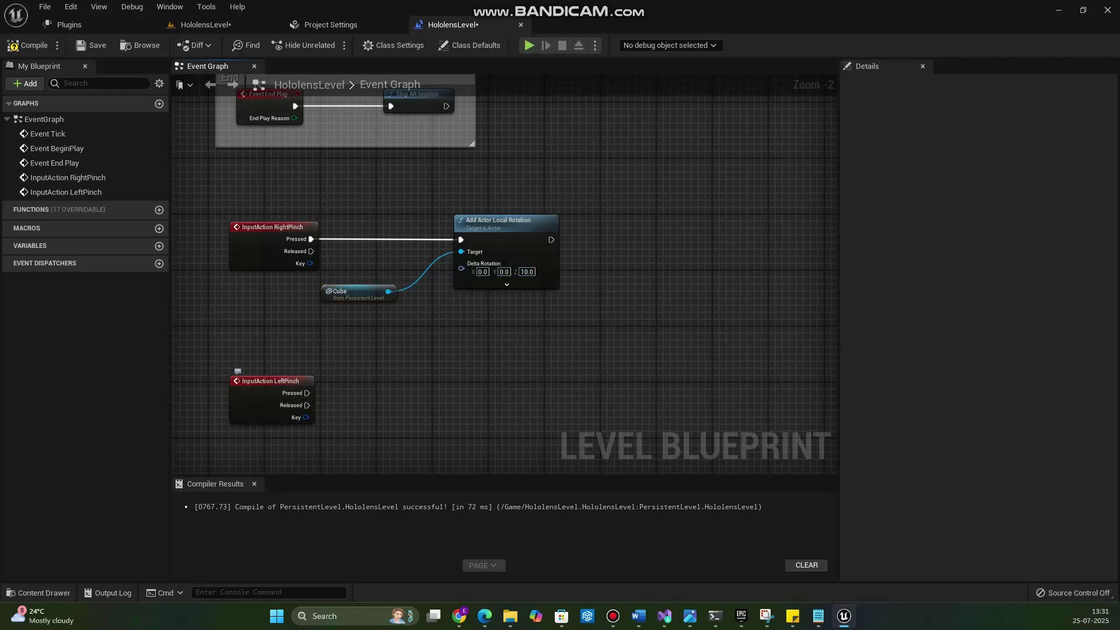
Step: Add a Quit Game node driven by the Pressed output of InputAction LeftPinch
drag(307, 393, 452, 385)
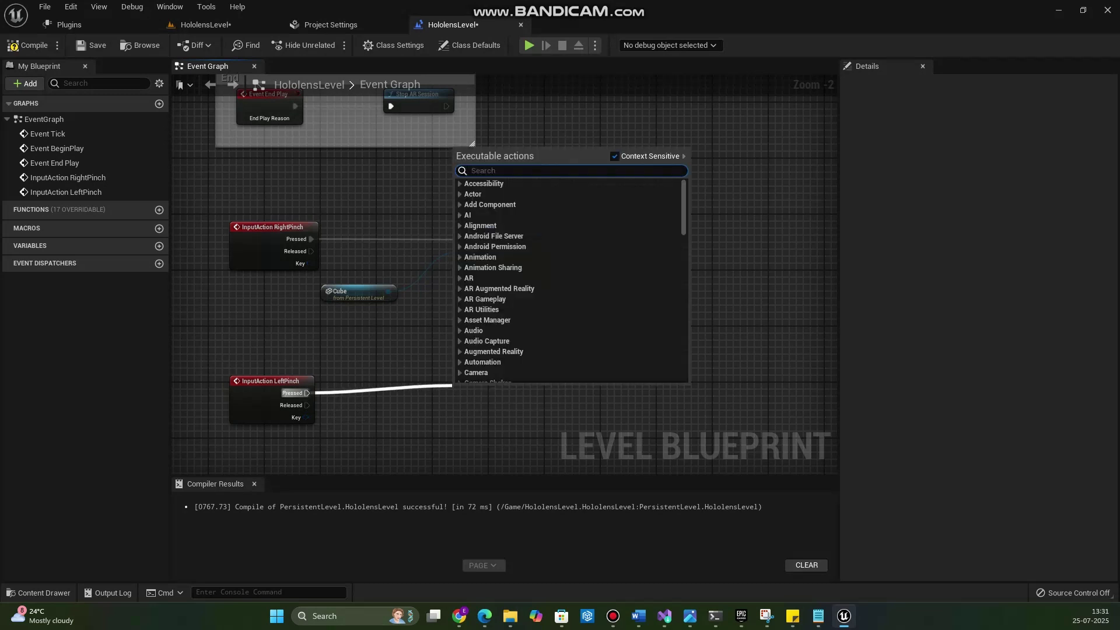
text(quit)
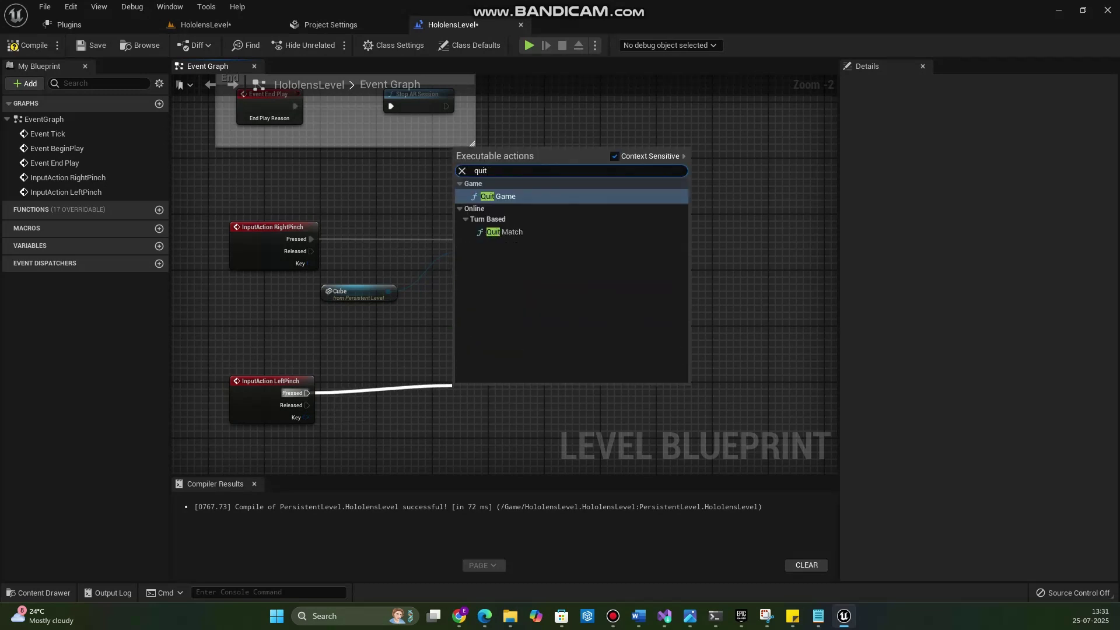
key(Return)
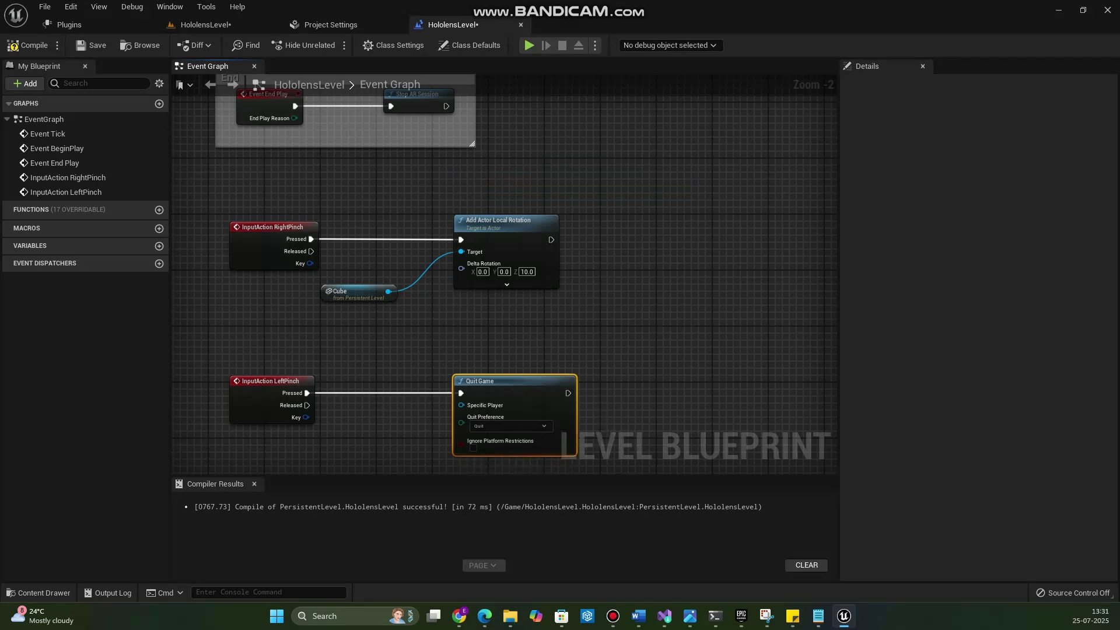
Step: Enclose InputAction RightPinch, the Cube reference and Add Actor Local Rotation in a comment box titled RightPinch
drag(223, 207, 564, 308)
text(cRightPInch)
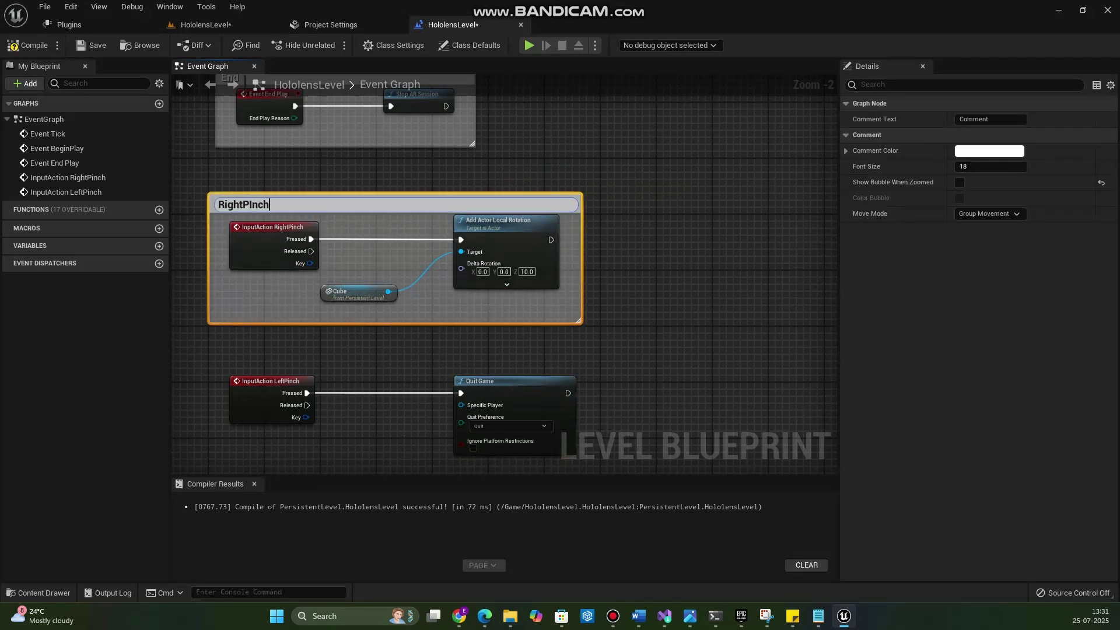
key(BackSpace)
text(i)
Step: Enclose InputAction LeftPinch and Quit Game in a comment box titled LeftPinch
drag(217, 355, 586, 469)
text(cLeft)
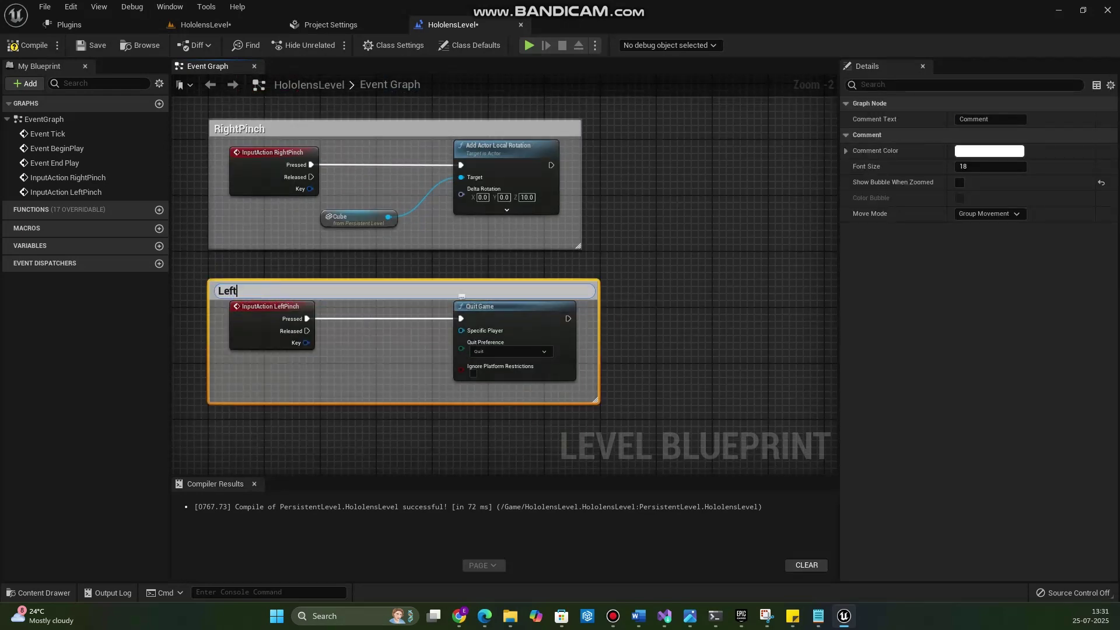
text(Pinch)
key(Return)
click(461, 297)
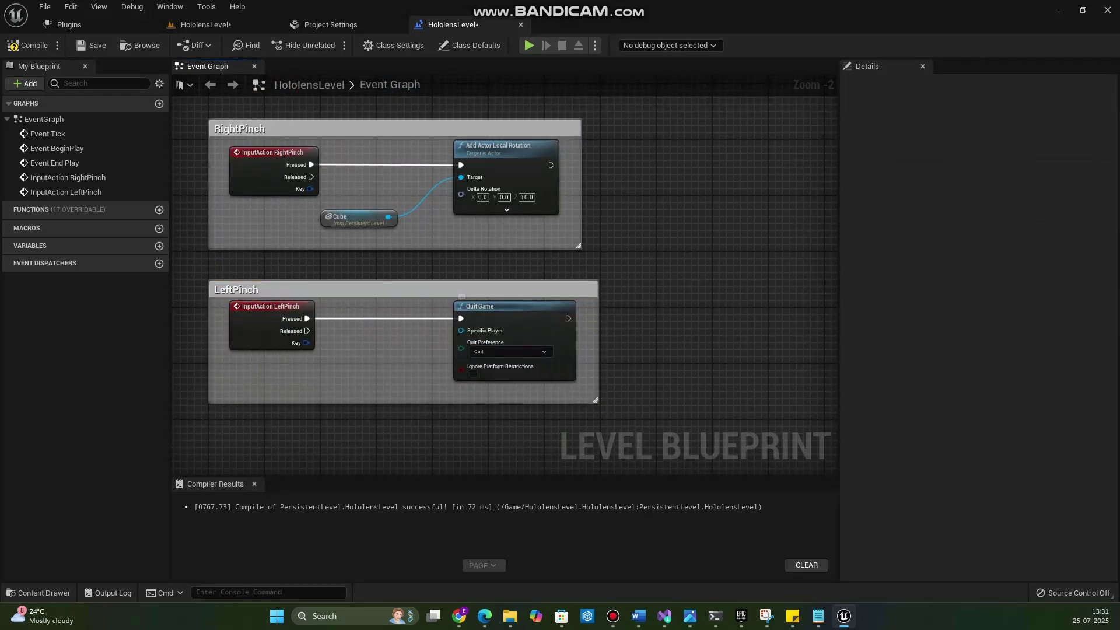
Step: Return to the HololensLevel editor, set Cube's mobility to Movable and select its StaticMeshComponent
click(205, 25)
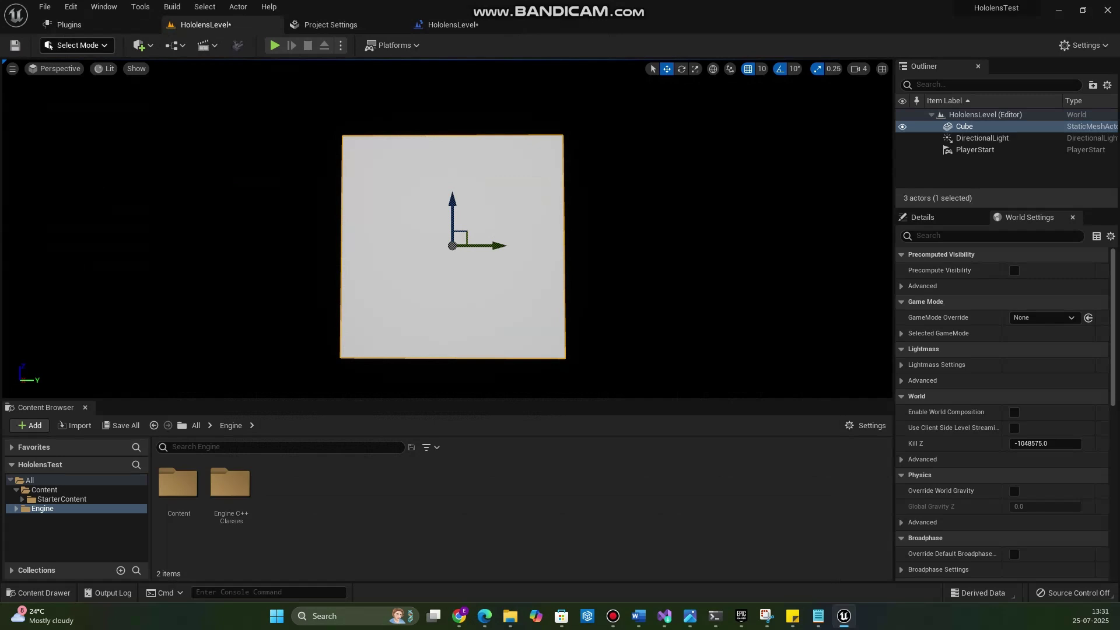
key(ctrl+s)
click(923, 217)
click(1075, 422)
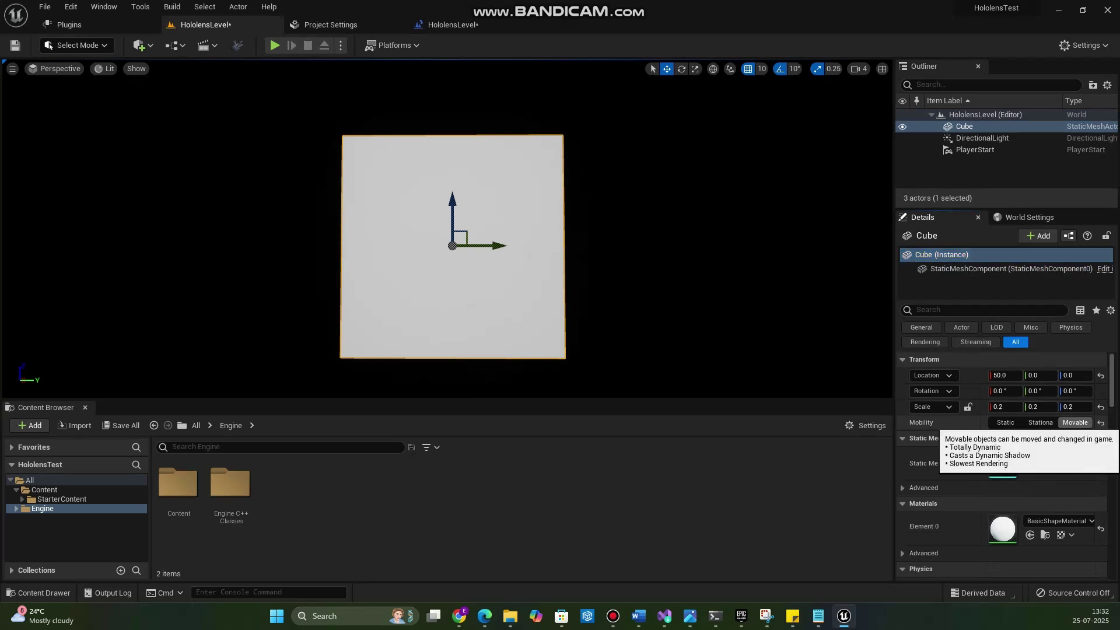
click(1010, 268)
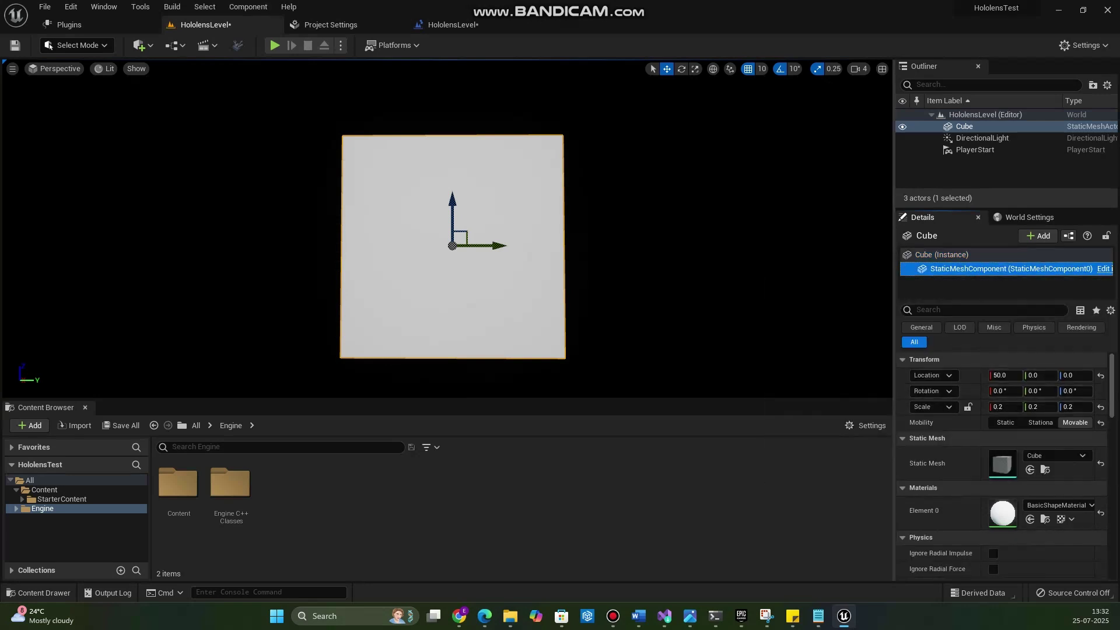
Step: Save HololensLevel and test-play it in the viewport, ending the play session
key(ctrl+s)
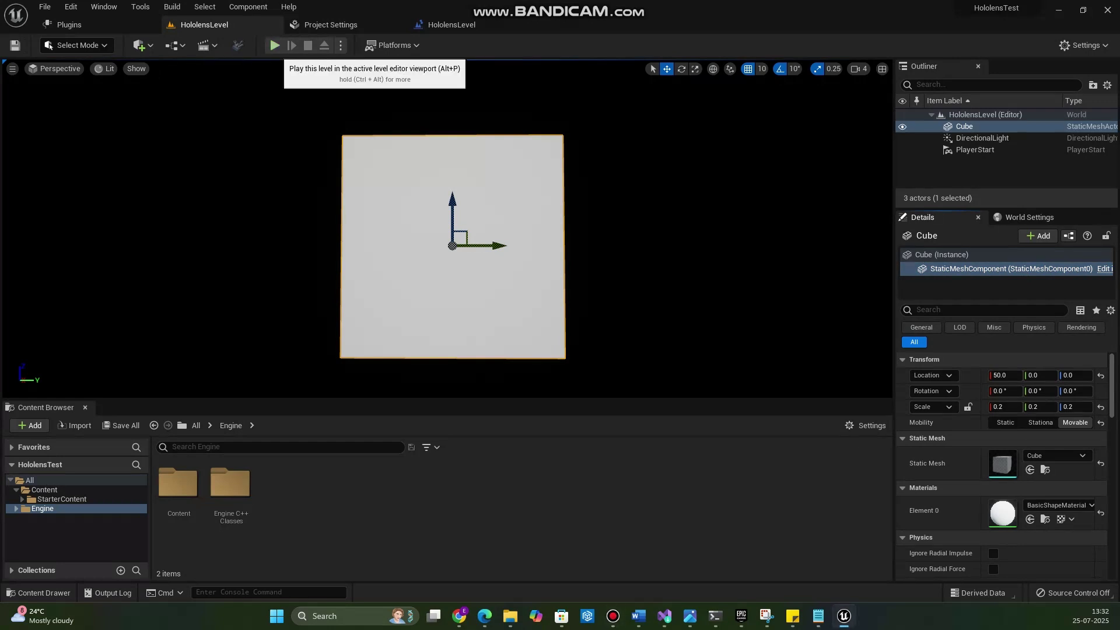
click(275, 45)
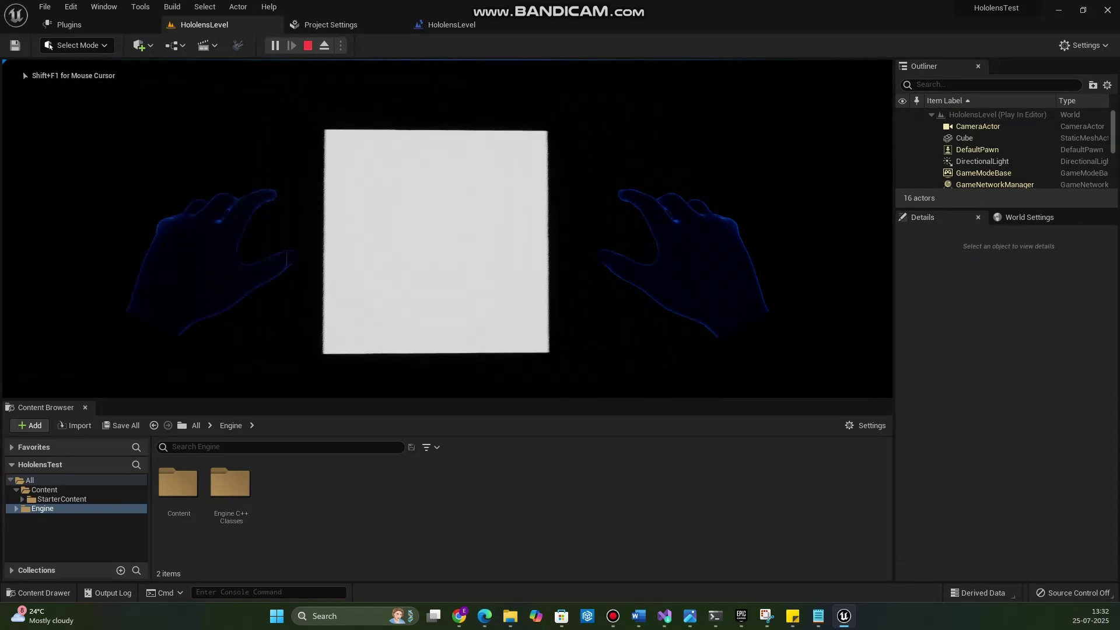
key(Escape)
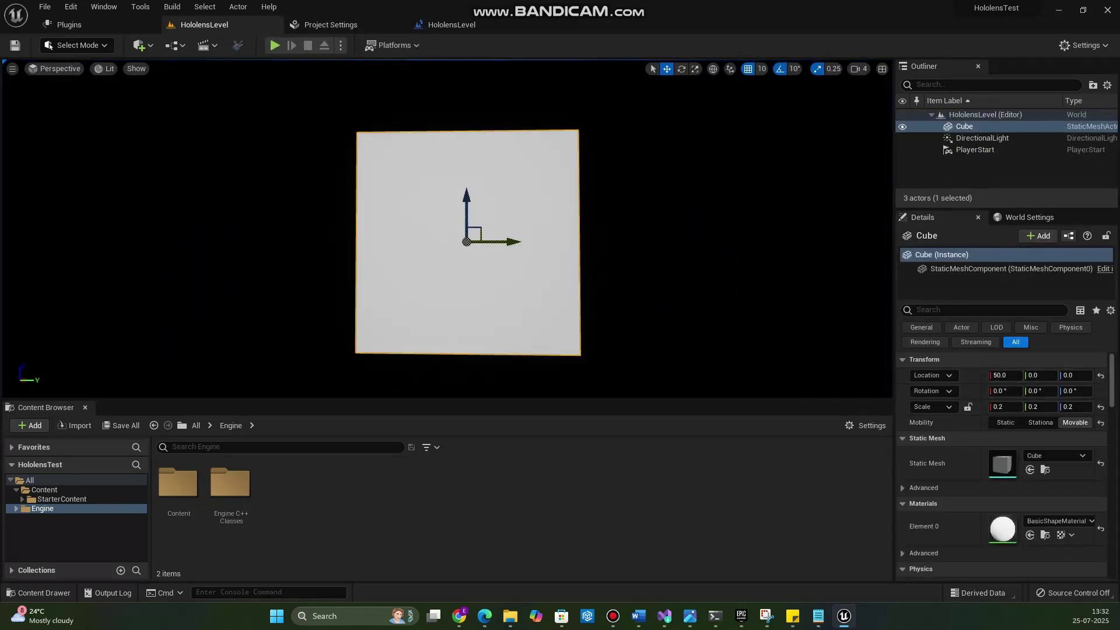